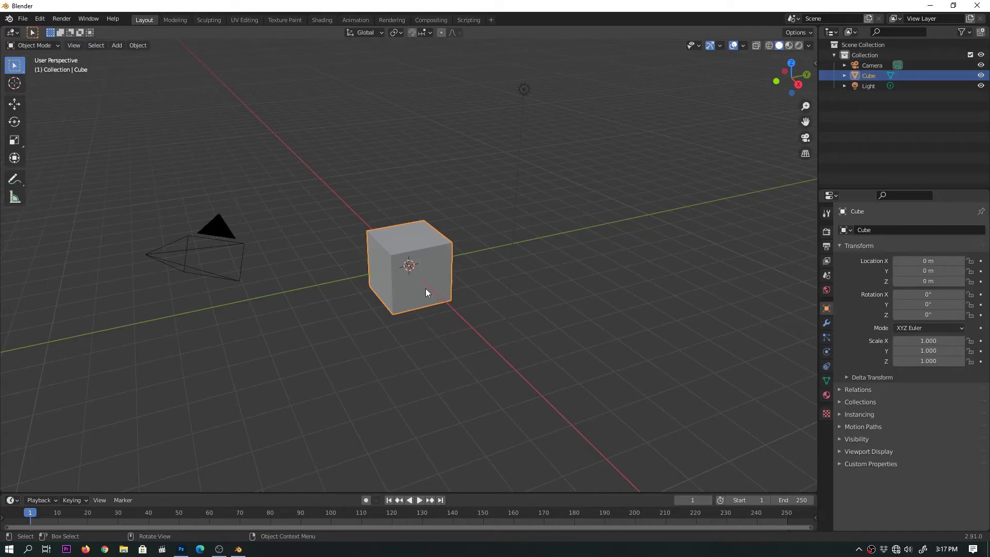
Step: Extrude the cube's top face upward to roughly double its height
key(Tab)
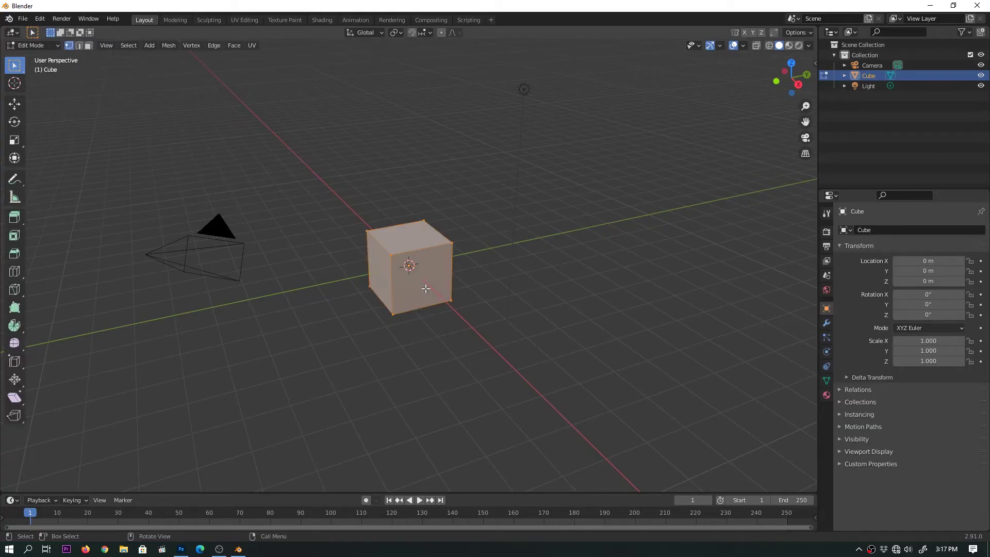
key(g)
key(z)
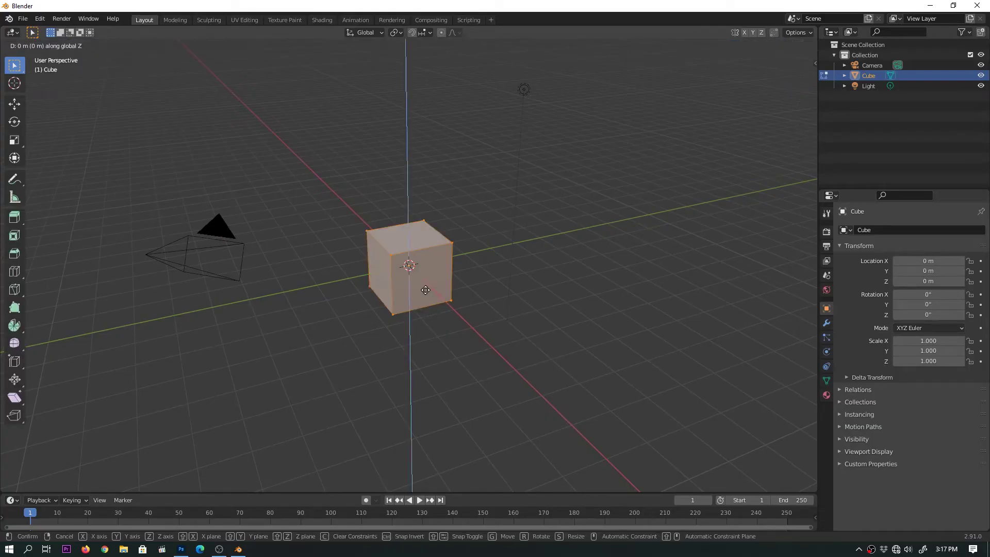
click(425, 290)
scroll(402, 237, up, 4)
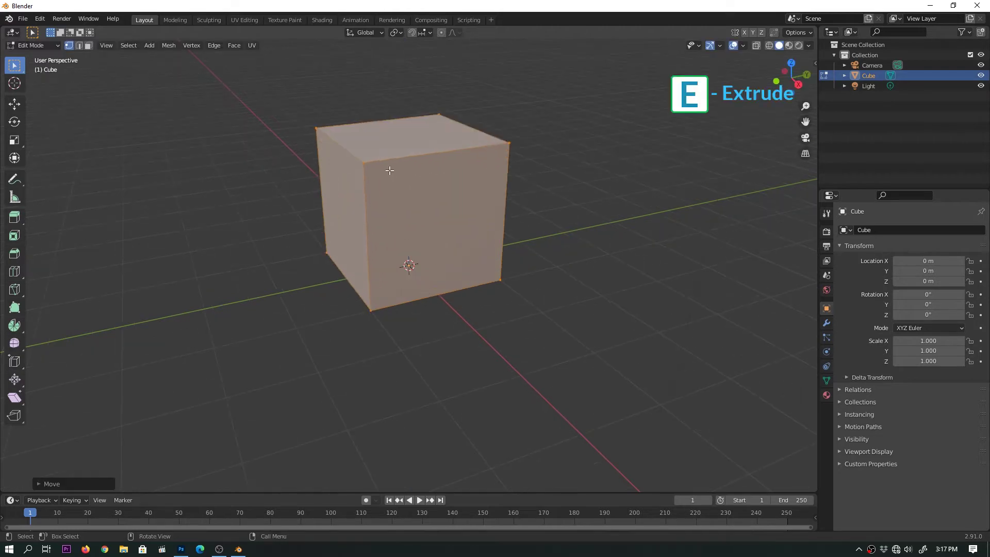
key(3)
click(397, 144)
middle_drag(431, 252, 453, 393)
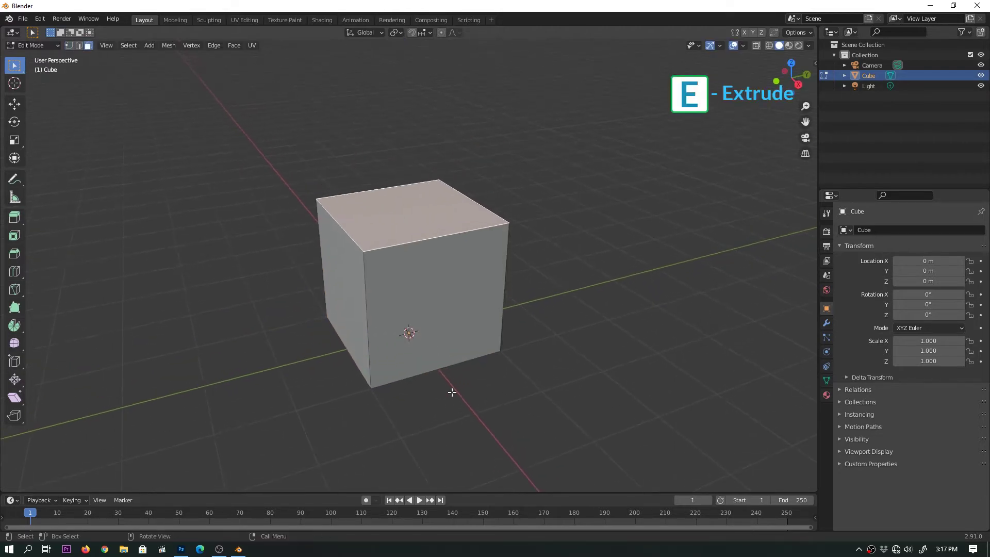
key(e)
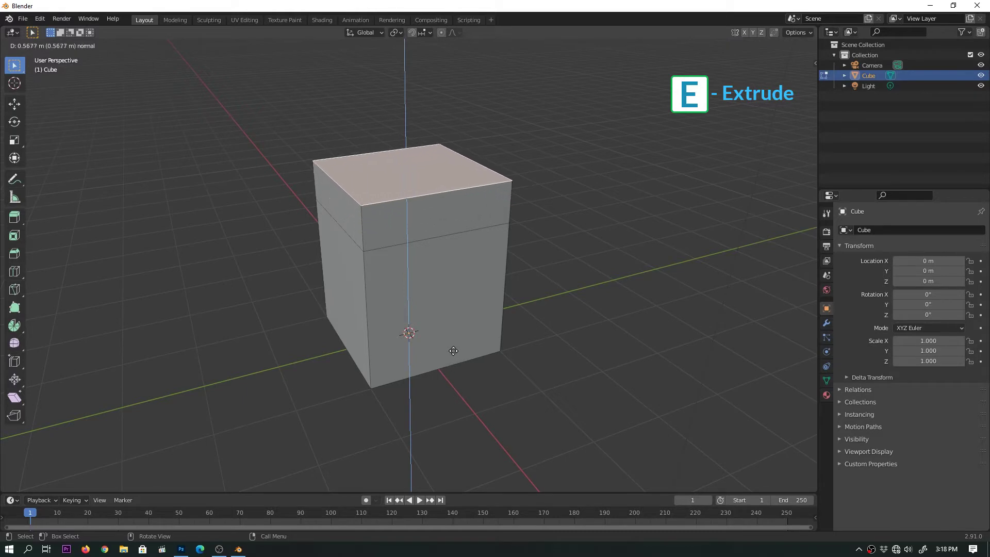
click(454, 352)
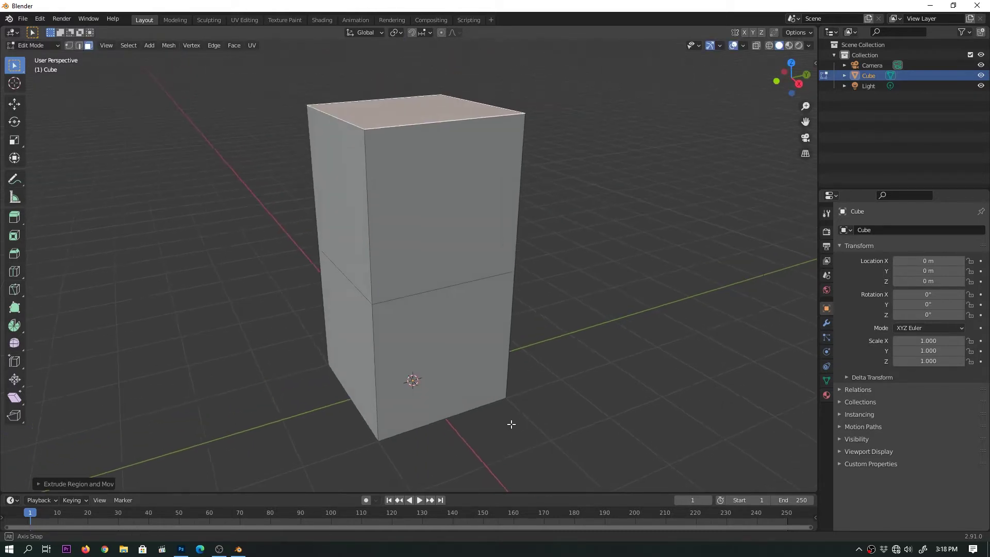
Step: Separate the extruded top face into its own object, Cube.001
key(Tab)
middle_drag(536, 327, 520, 326)
key(Tab)
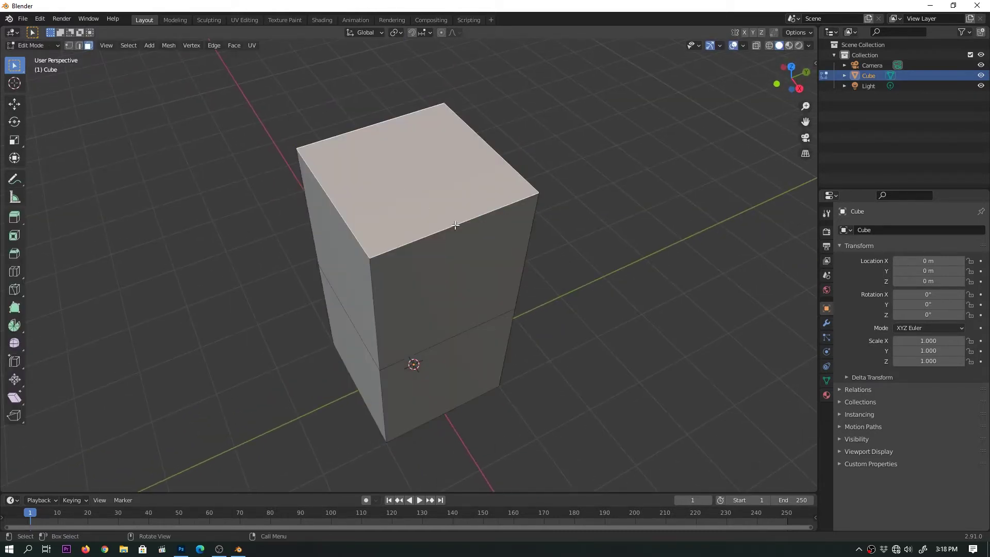
key(p)
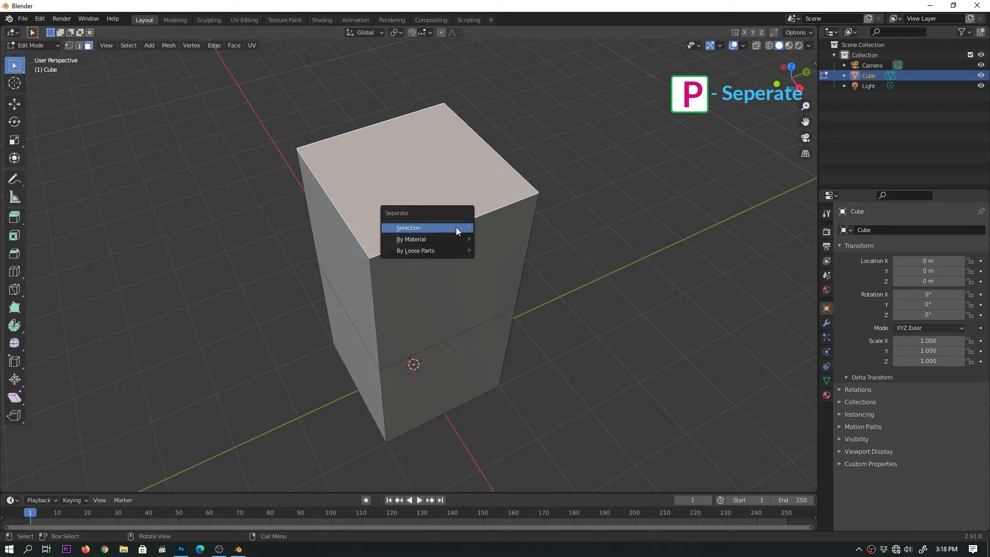
click(456, 227)
key(Tab)
Step: Select the top slab Cube.001 and isolate it in local view for editing
click(597, 342)
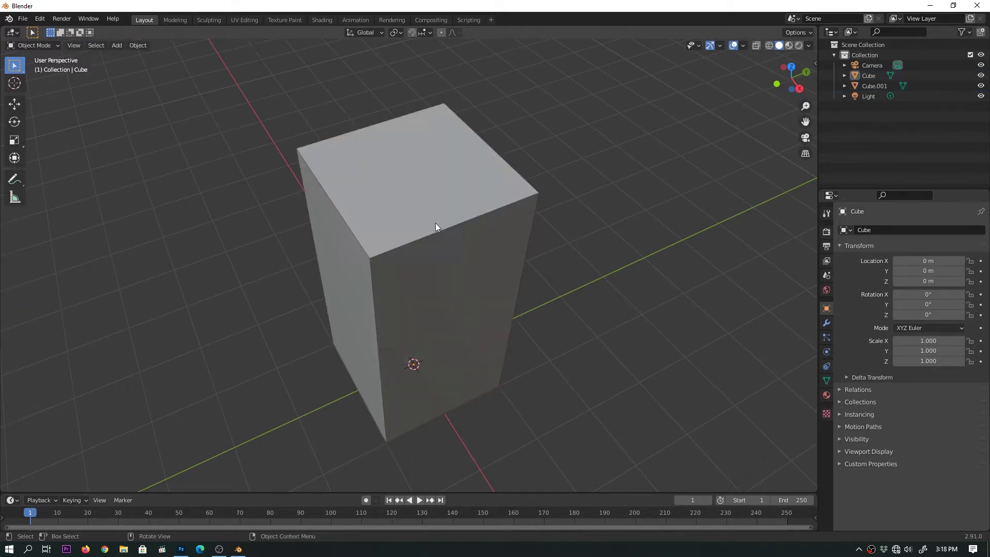
click(435, 223)
key(g)
right_click(427, 207)
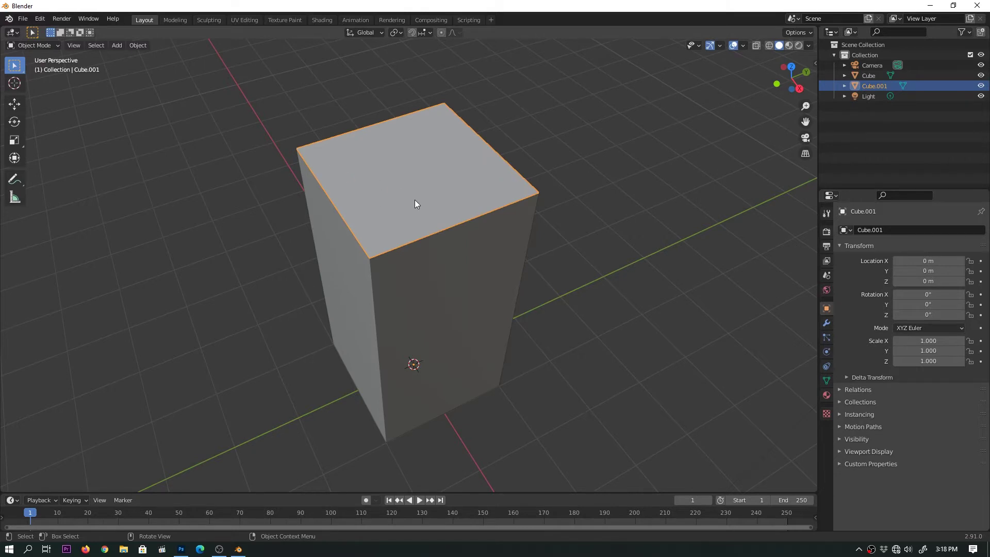
key(Tab)
key(Tab)
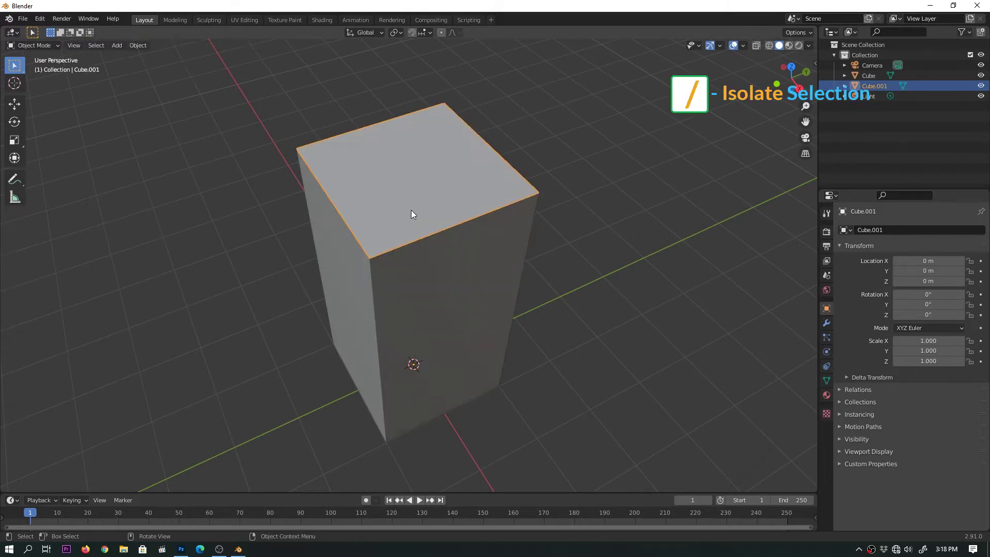
key(KP_Divide)
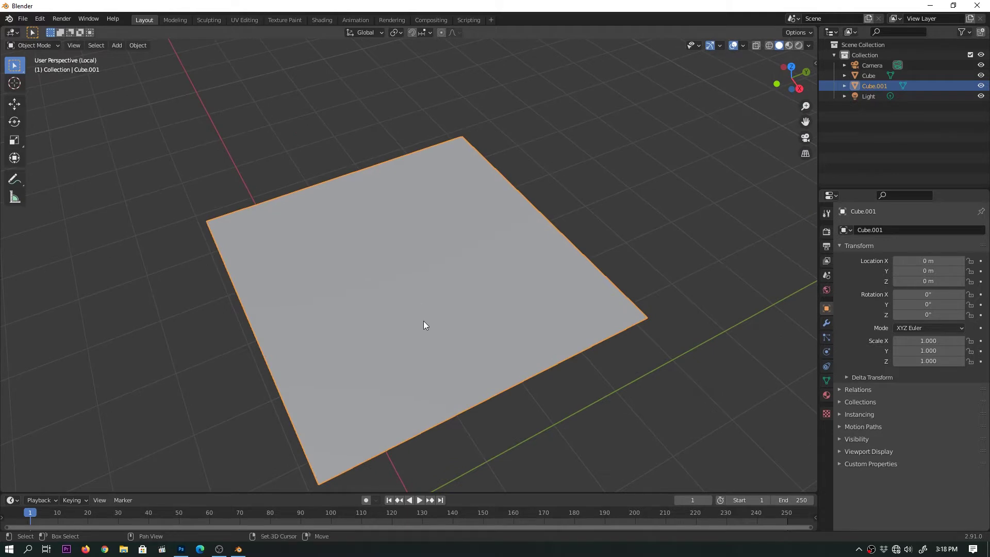
key(Tab)
Step: Try twelve loop cuts across the plate, then undo them
key(ctrl+t)
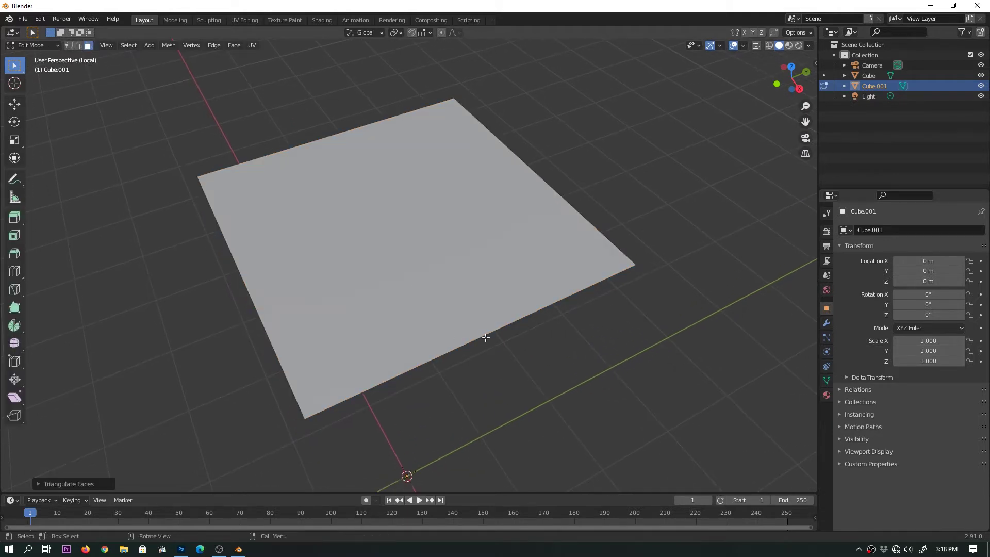
key(ctrl+r)
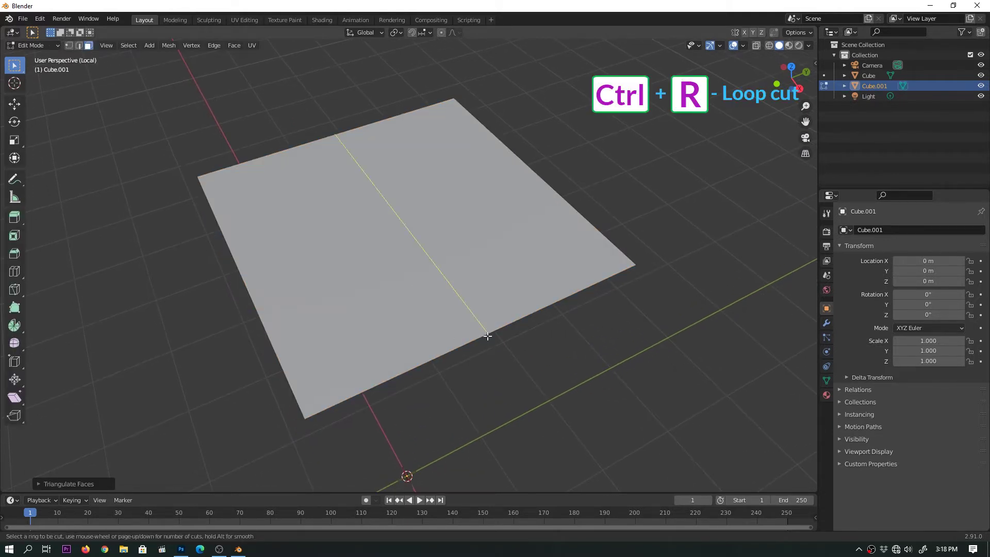
scroll(488, 336, up, 11)
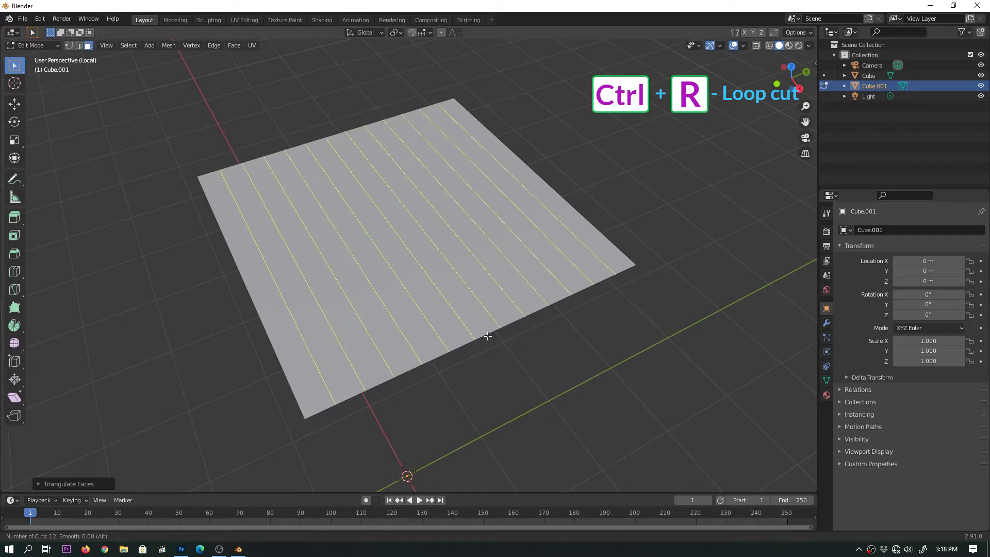
click(487, 336)
right_click(487, 336)
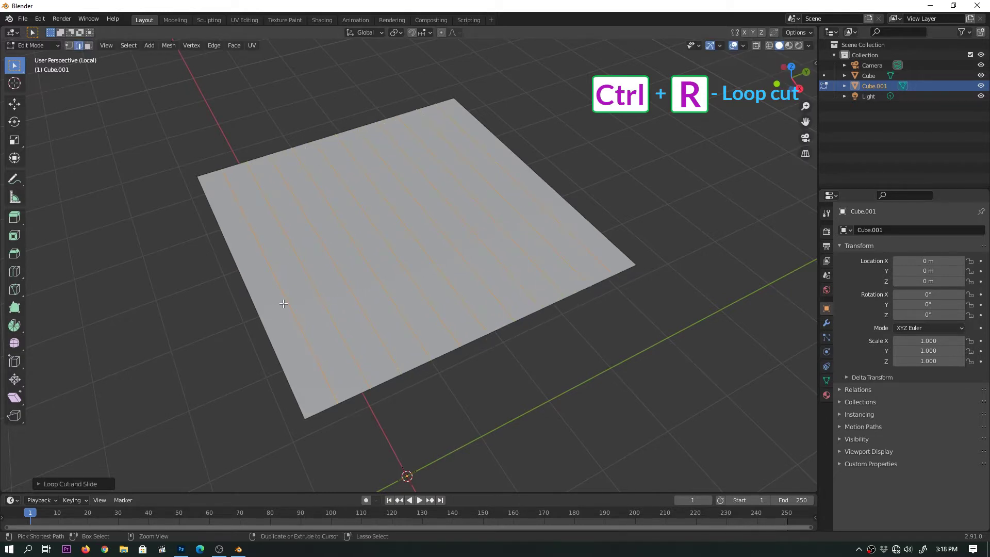
key(ctrl+t)
Step: Add ten evenly centred loop cuts across the plate
key(ctrl+r)
scroll(284, 304, up, 1)
scroll(284, 304, up, 3)
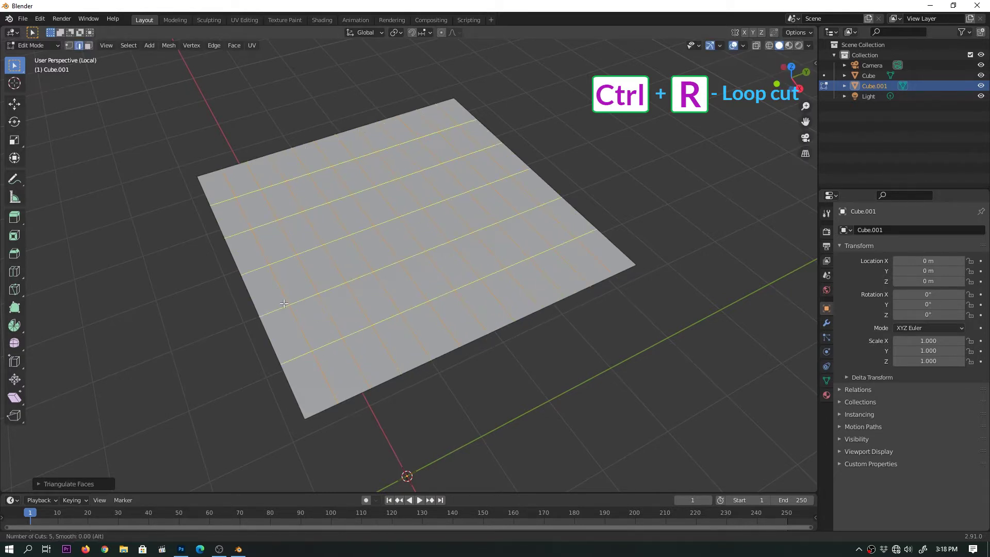
scroll(284, 304, up, 3)
scroll(285, 304, up, 1)
scroll(285, 304, up, 1)
scroll(285, 304, up, 1)
scroll(285, 304, up, 1)
click(285, 304)
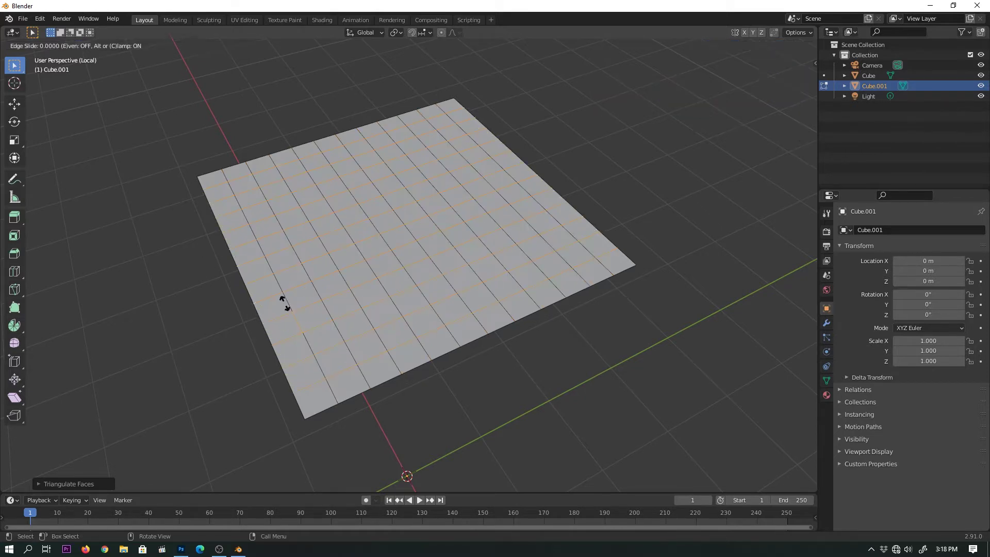
right_click(285, 304)
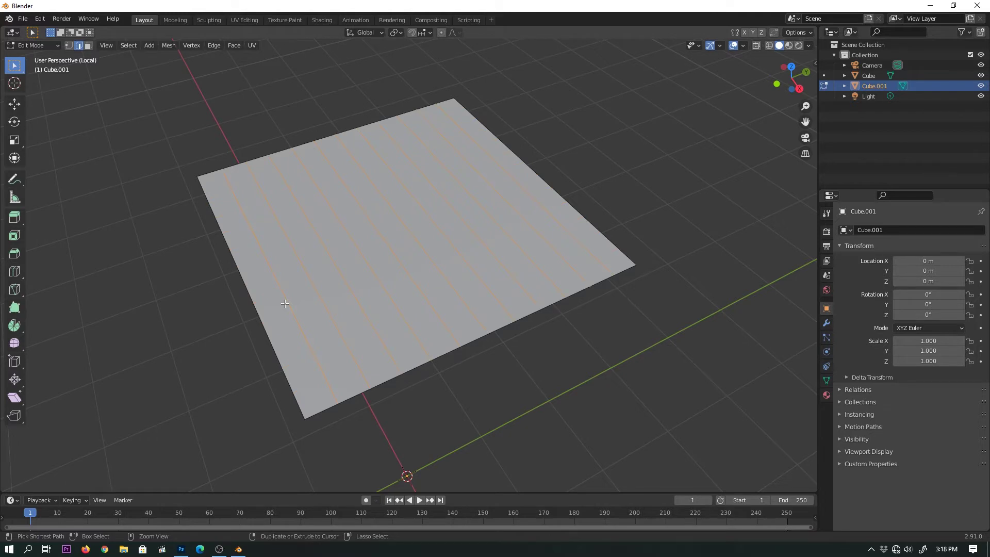
Step: Add ten perpendicular loop cuts to complete the square grid
key(ctrl+r)
scroll(285, 304, up, 2)
scroll(285, 304, up, 2)
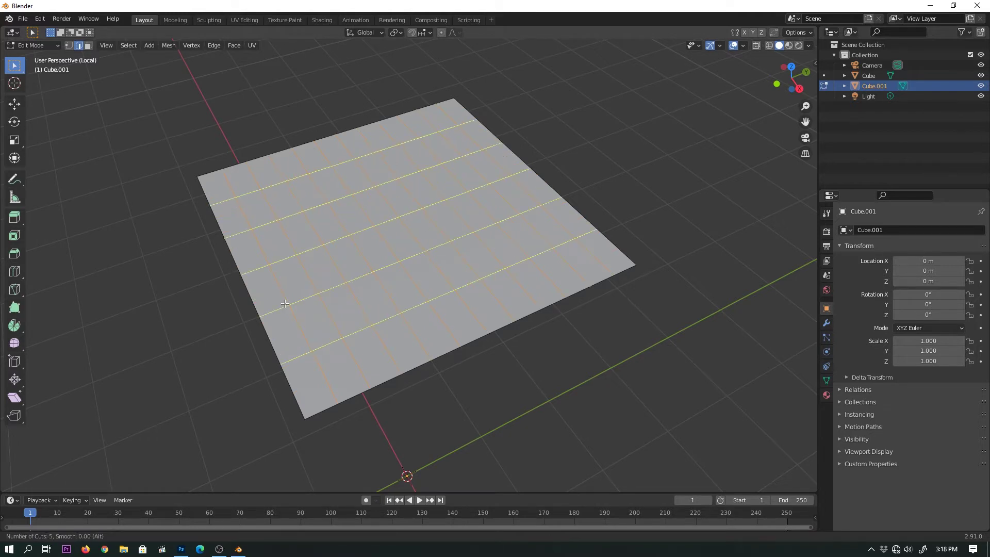
scroll(285, 304, up, 1)
scroll(285, 304, up, 1)
scroll(284, 304, up, 2)
scroll(284, 303, up, 1)
click(285, 303)
Step: Separate one corner square of the grid into its own object
right_click(284, 304)
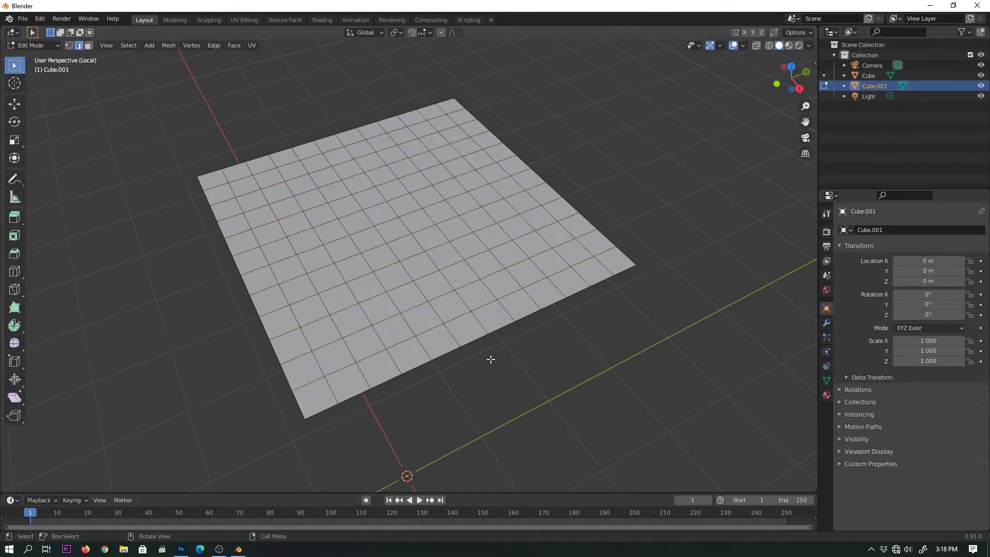
mouse_move(489, 358)
middle_down()
mouse_move(438, 318)
mouse_move(475, 310)
mouse_move(373, 360)
middle_up()
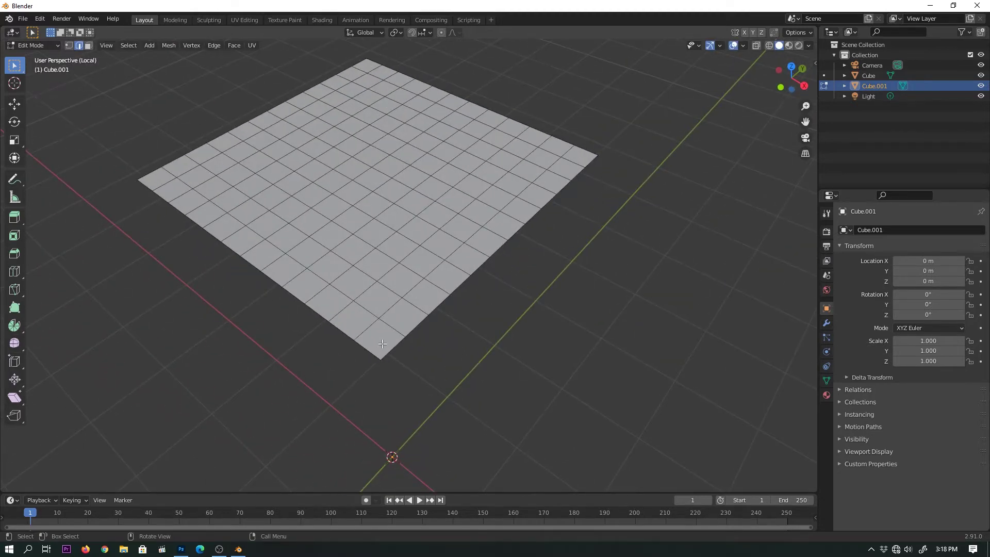
key(3)
click(382, 344)
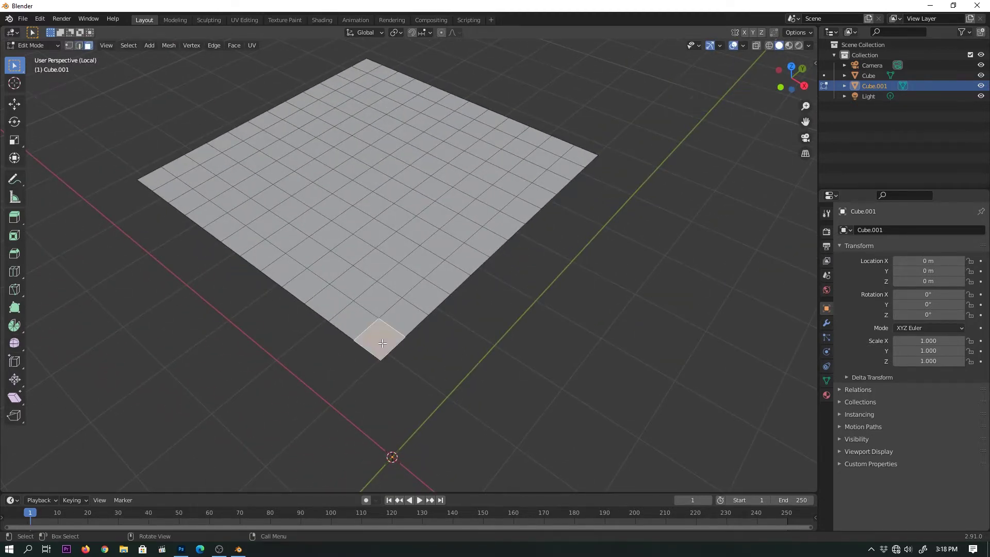
key(p)
click(382, 342)
key(Tab)
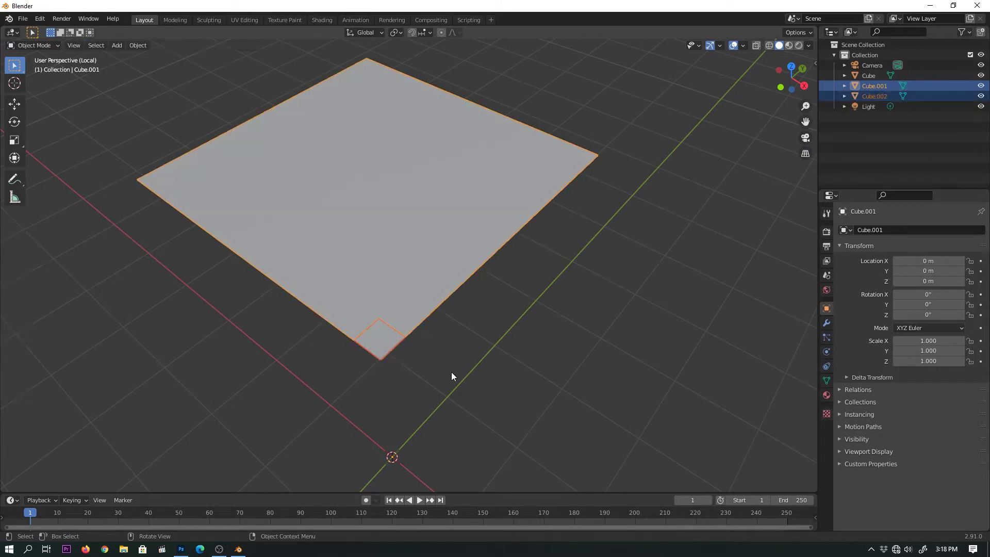
Step: Delete the large grid plate and centre the view on the small square
click(451, 372)
click(415, 284)
key(Delete)
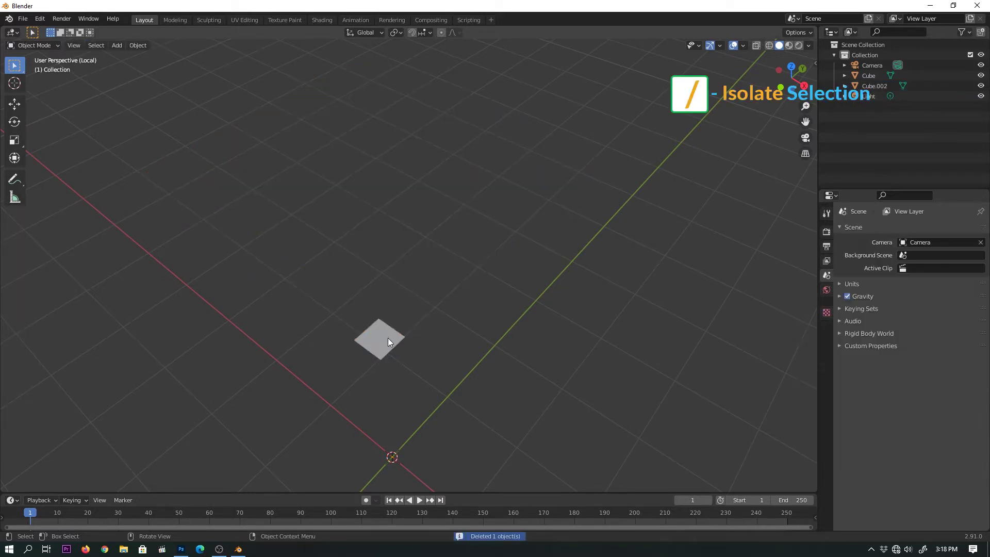
click(382, 350)
scroll(383, 356, up, 4)
mouse_move(384, 364)
shift+middle_down()
mouse_move(420, 271)
mouse_move(441, 257)
mouse_move(438, 302)
shift+middle_up()
scroll(408, 284, up, 4)
key(Tab)
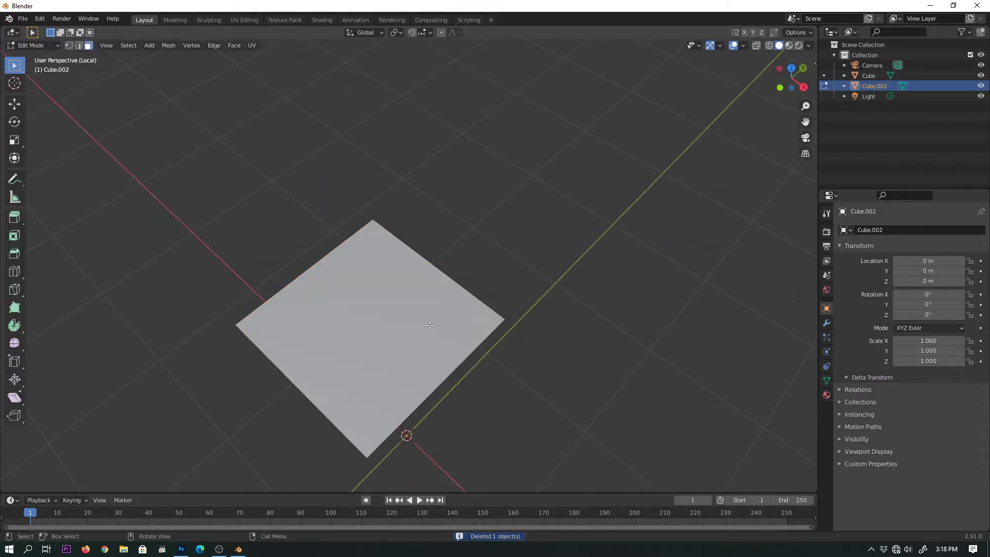
key(Tab)
middle_drag(436, 342, 447, 315)
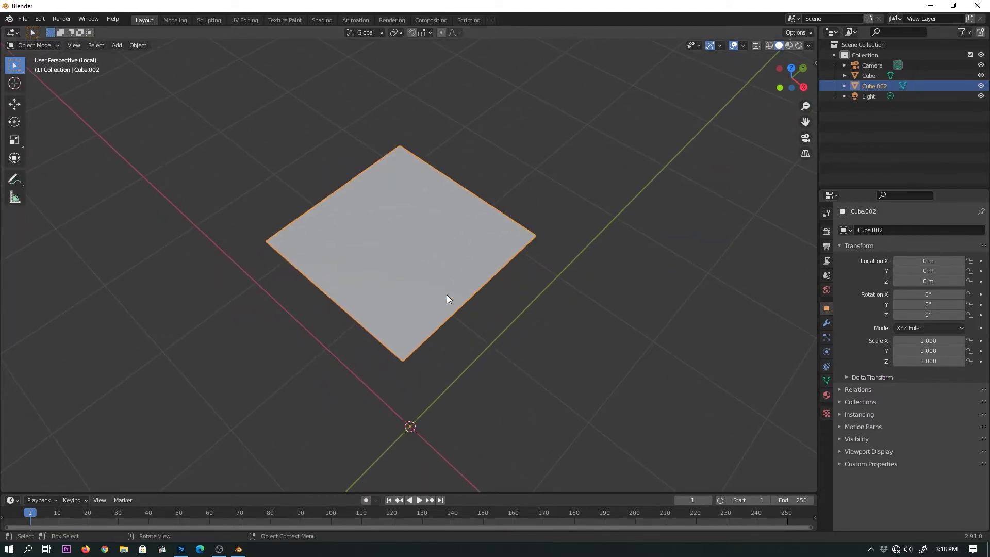
Step: Add one centred loop cut in each direction across the square
key(Tab)
key(ctrl+r)
click(464, 303)
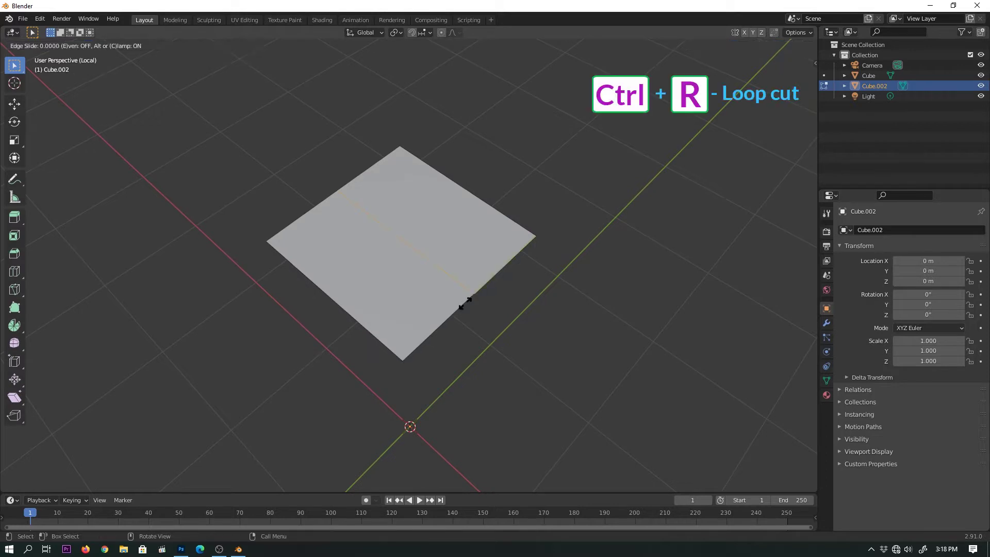
right_click(466, 303)
key(ctrl+r)
click(418, 267)
right_click(419, 267)
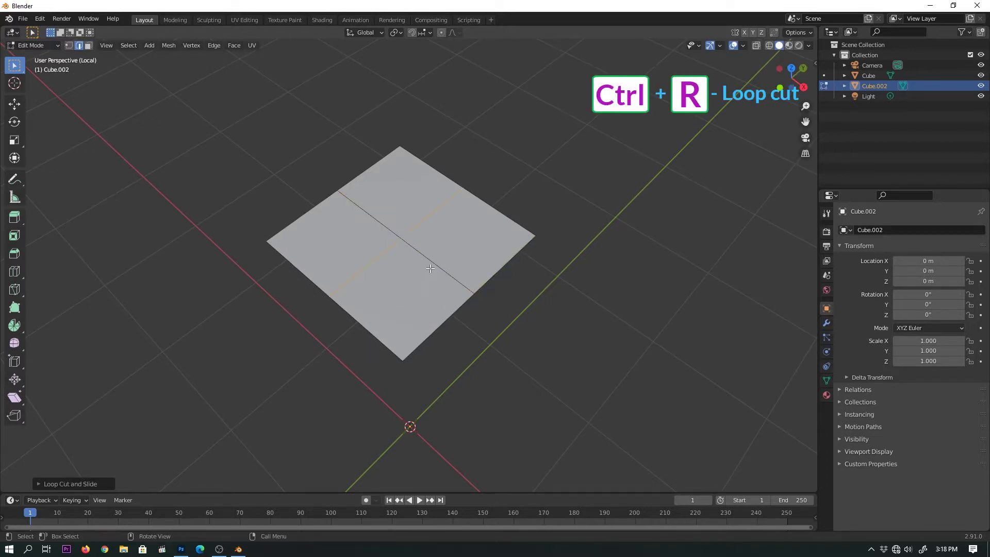
Step: Inset all four faces of the square to leave a border ring
key(3)
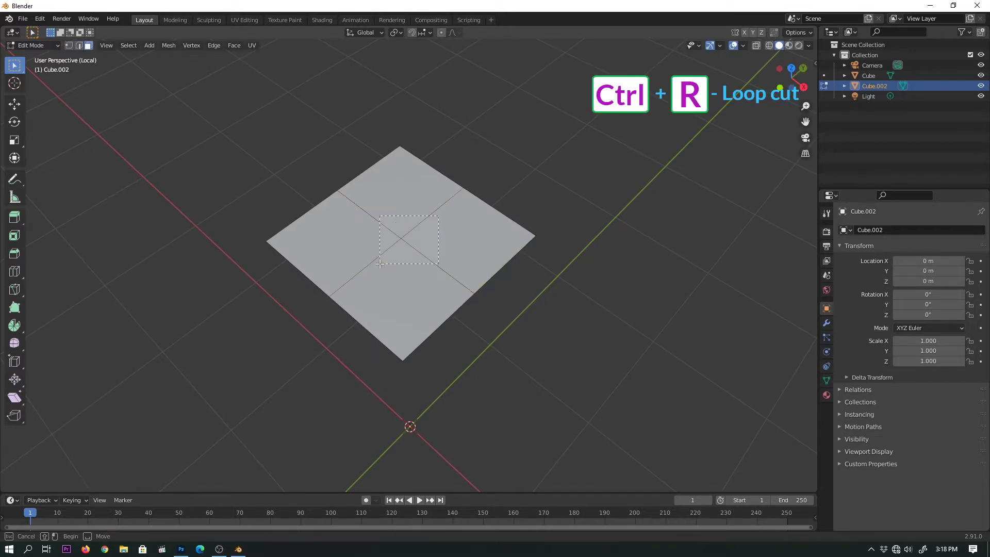
key(a)
key(i)
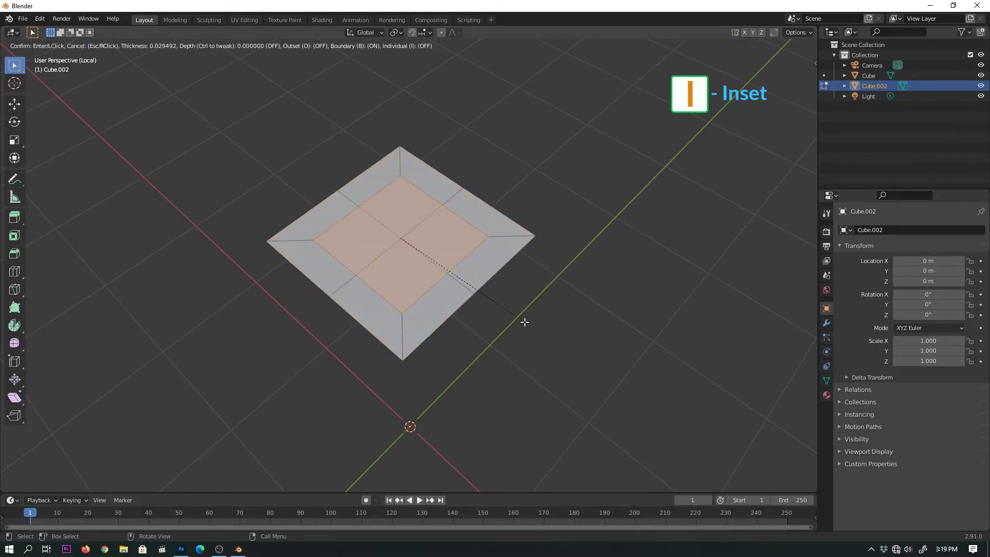
click(525, 322)
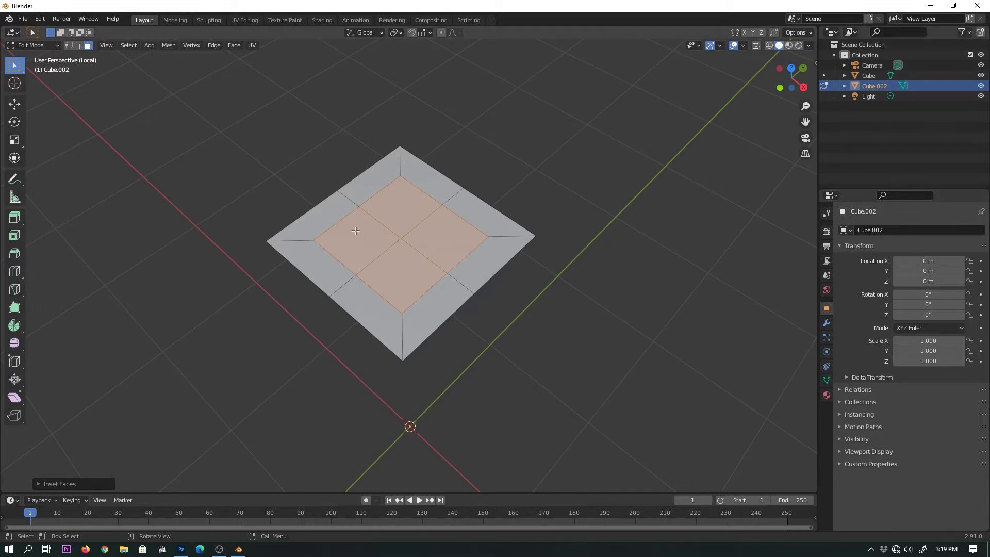
click(39, 18)
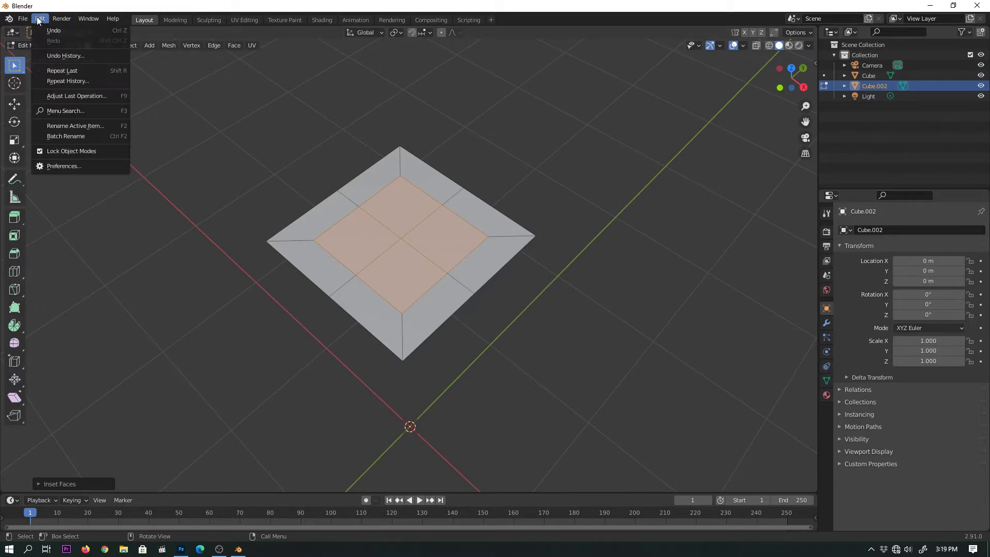
Step: Enable the LoopTools add-on in Preferences
click(63, 166)
click(283, 73)
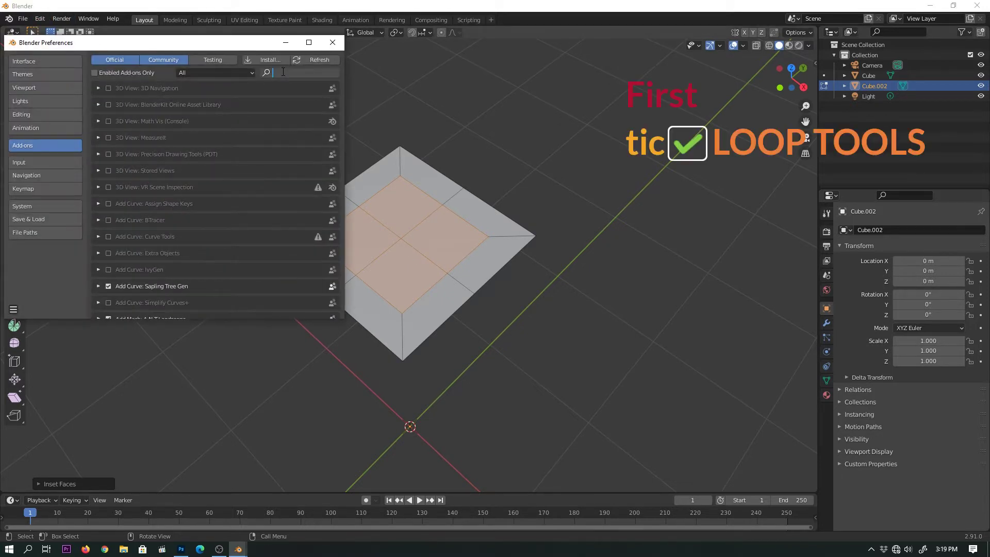
text(loop)
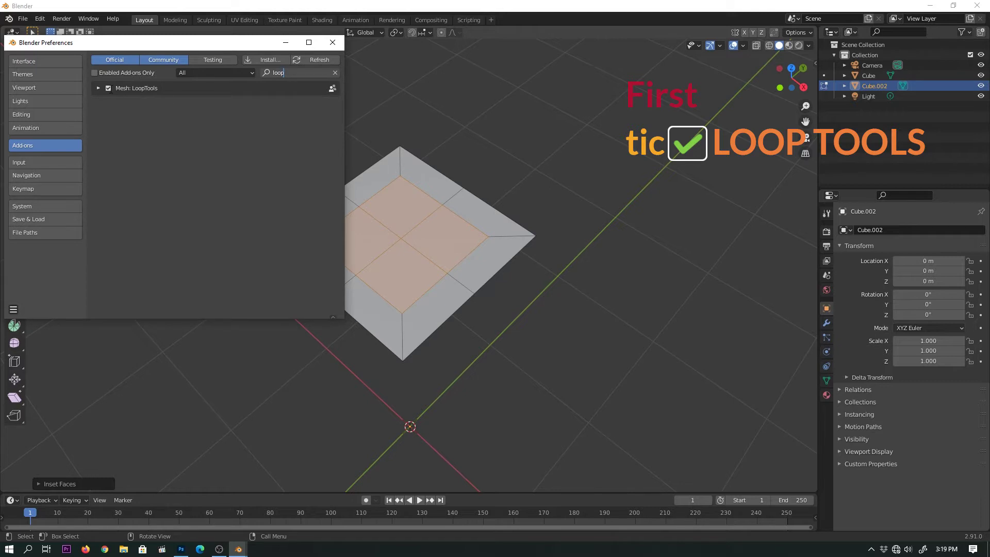
click(108, 87)
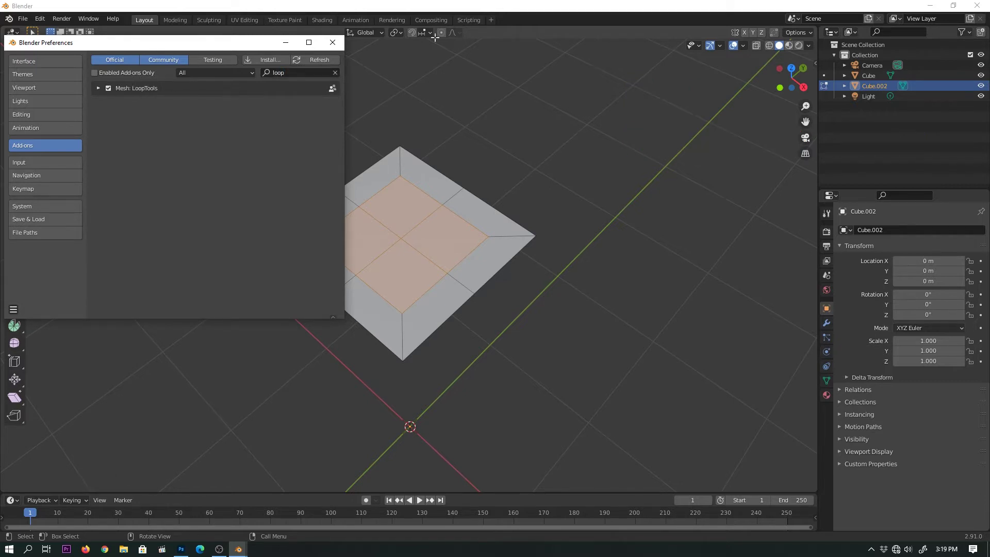
click(332, 43)
Step: Round the inset faces into a circle with LoopTools and inset them again
right_click(384, 243)
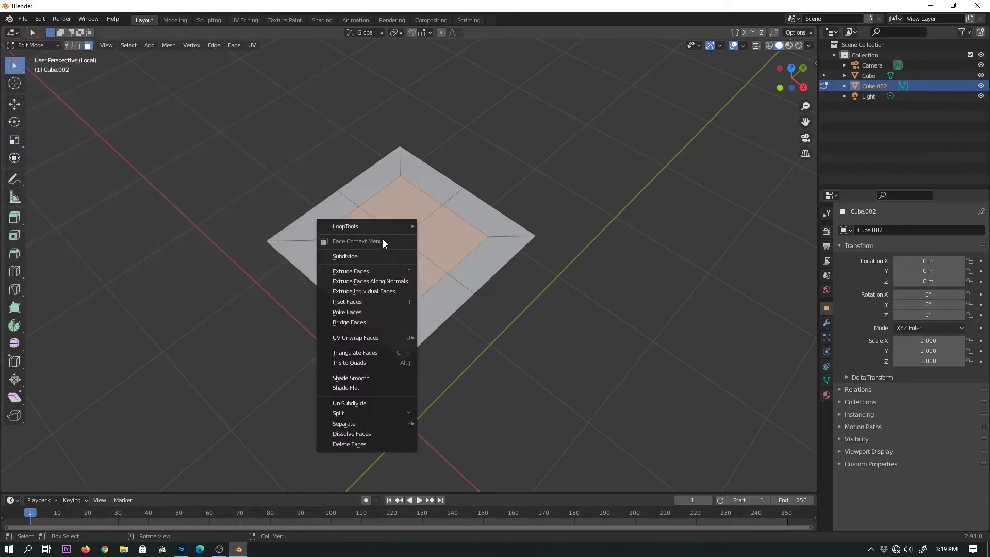
mouse_move(365, 226)
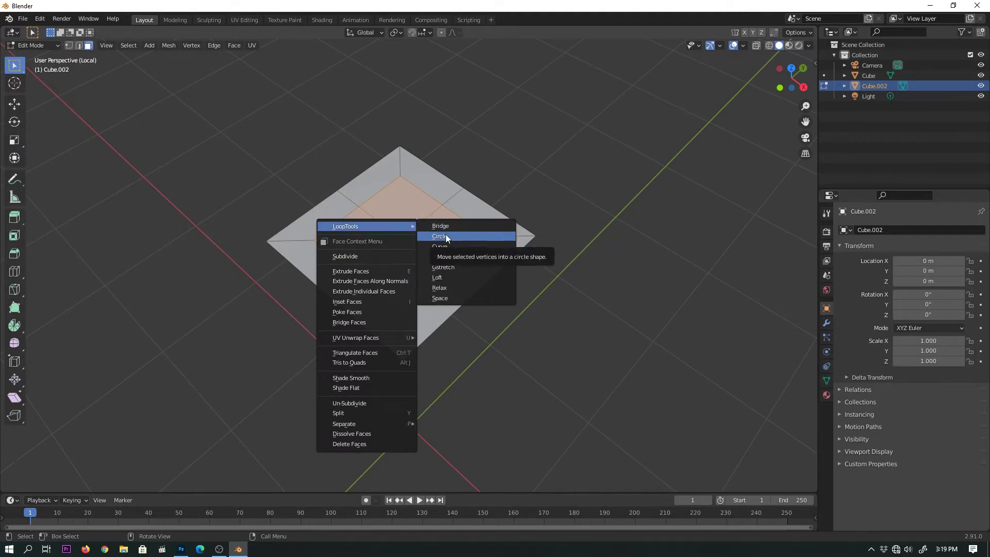
click(447, 238)
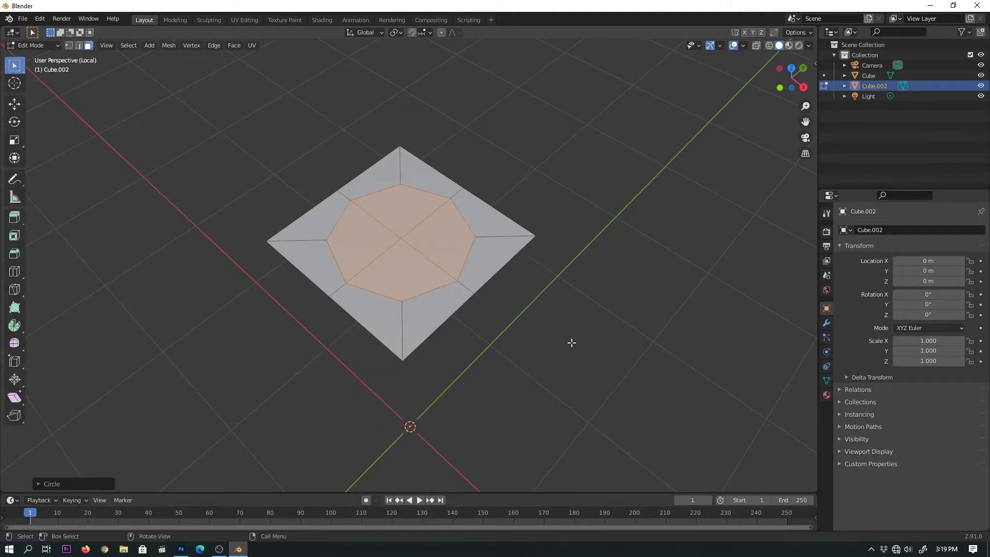
key(i)
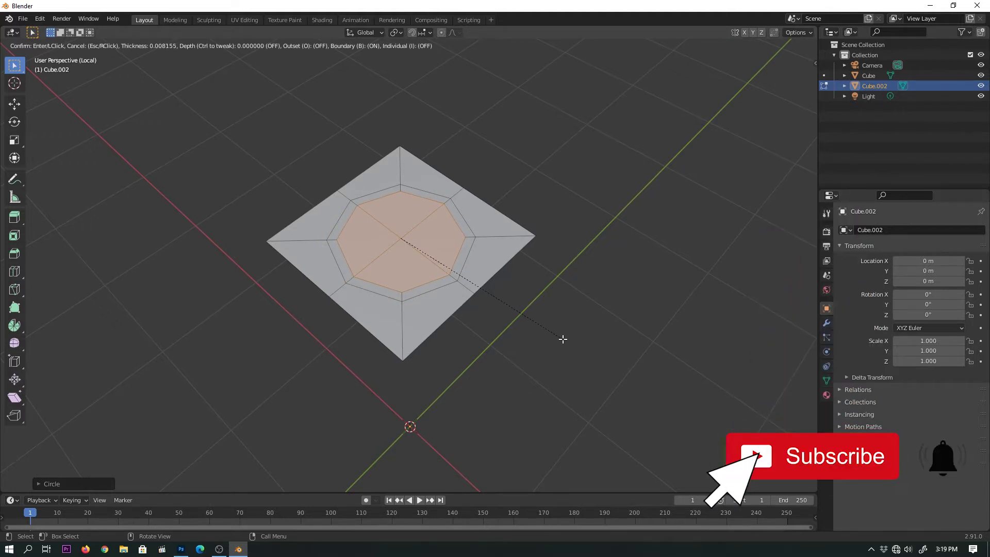
click(562, 339)
Step: Delete the inner face to cut an octagonal hole and return to Object Mode
scroll(516, 341, down, 3)
mouse_move(516, 341)
middle_down()
mouse_move(443, 258)
mouse_move(456, 321)
middle_up()
scroll(495, 328, up, 3)
scroll(443, 259, up, 2)
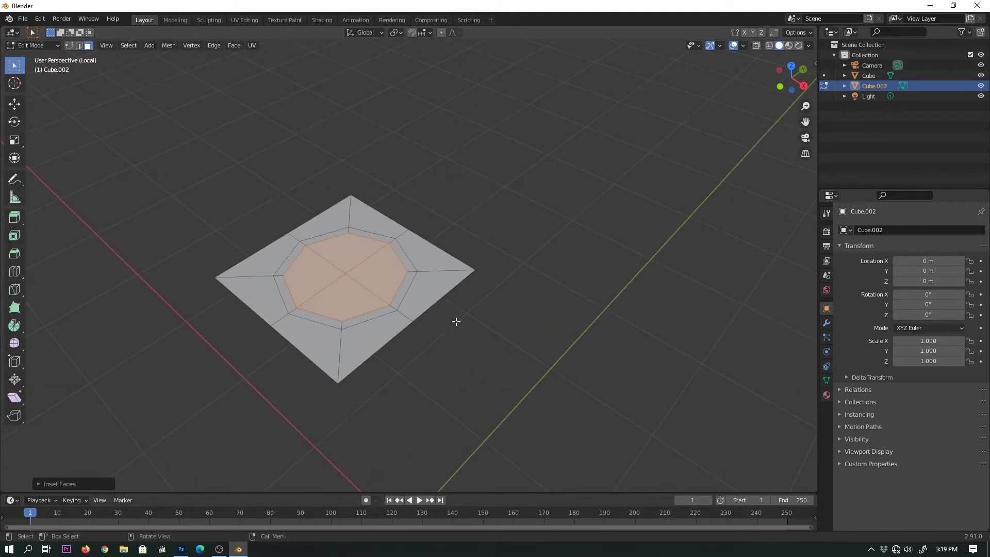
key(x)
click(454, 343)
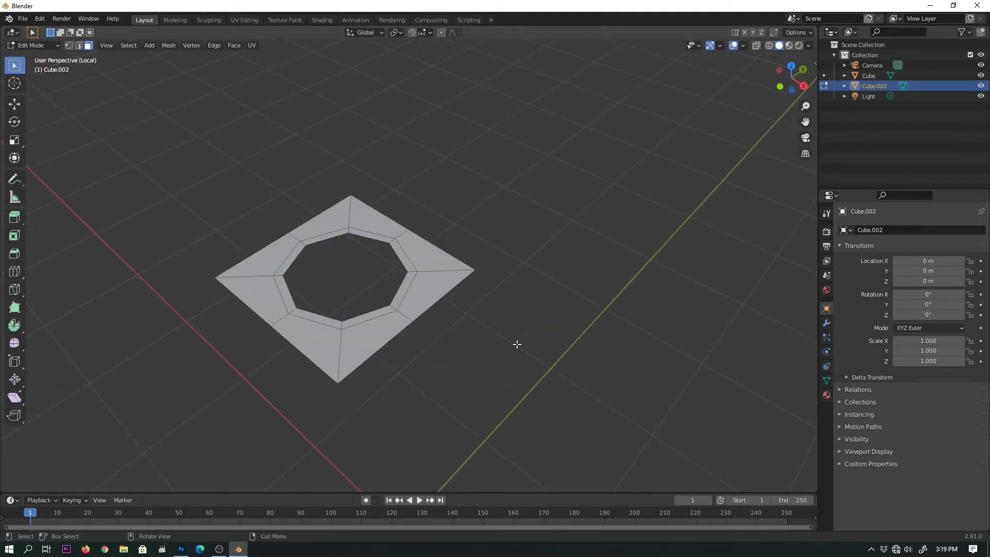
key(Tab)
click(513, 344)
click(398, 307)
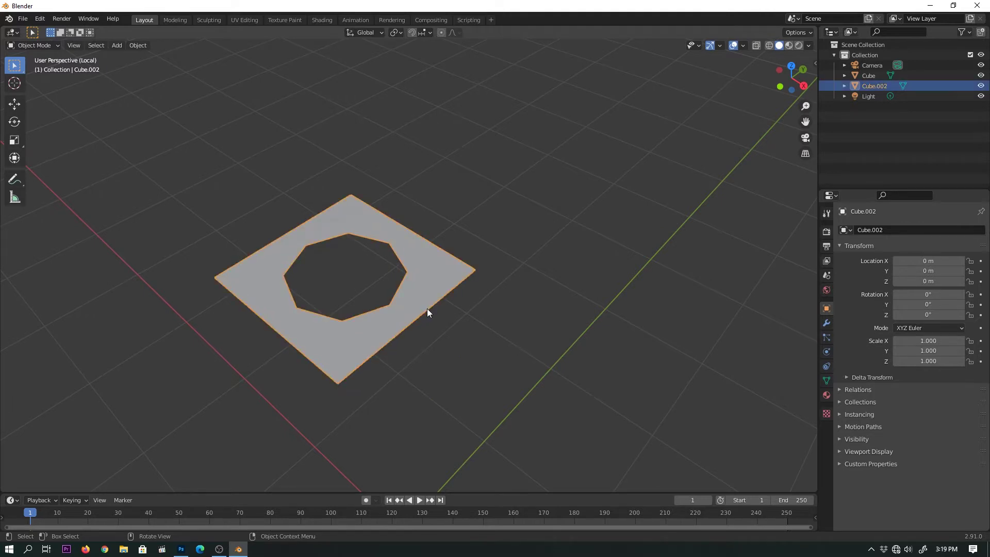
Step: Set the plate's origin to its center of mass (surface)
click(144, 45)
mouse_move(153, 67)
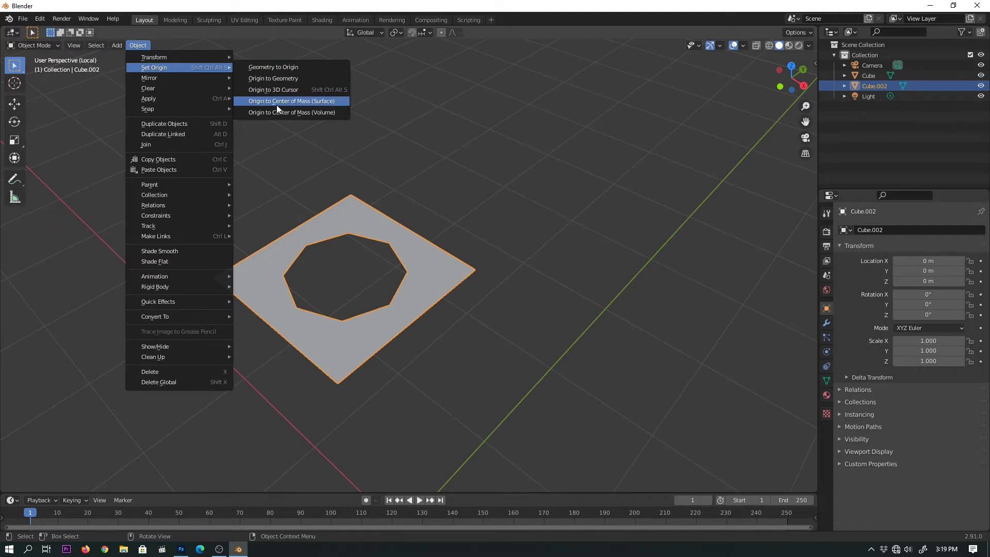
click(277, 104)
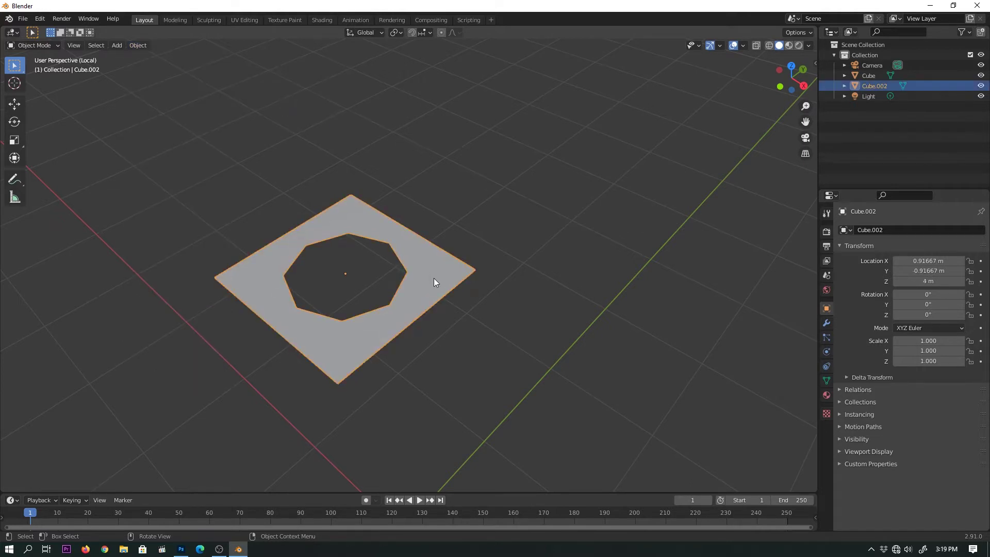
scroll(435, 278, down, 2)
scroll(434, 277, down, 3)
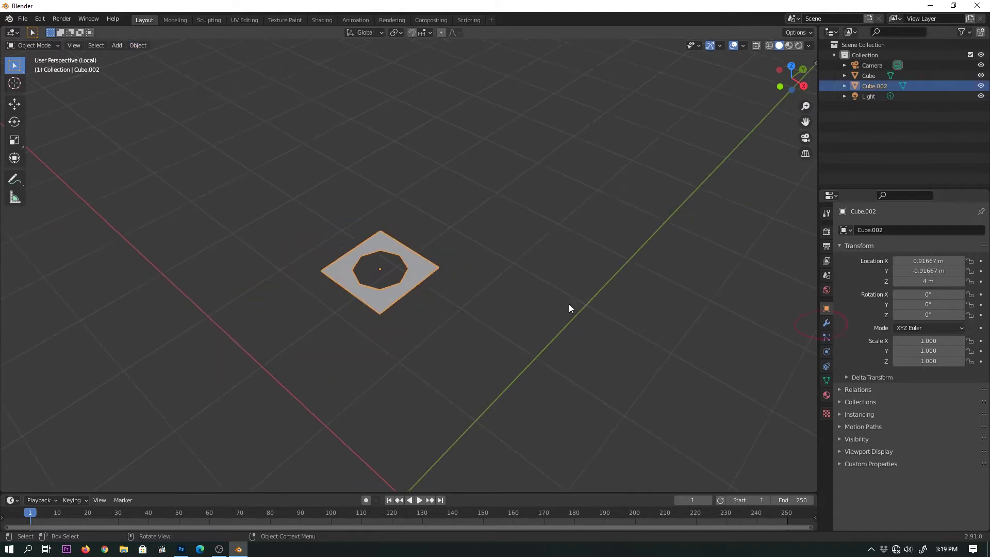
Step: Add an Array modifier to the plate with a count of 12
click(826, 323)
click(870, 230)
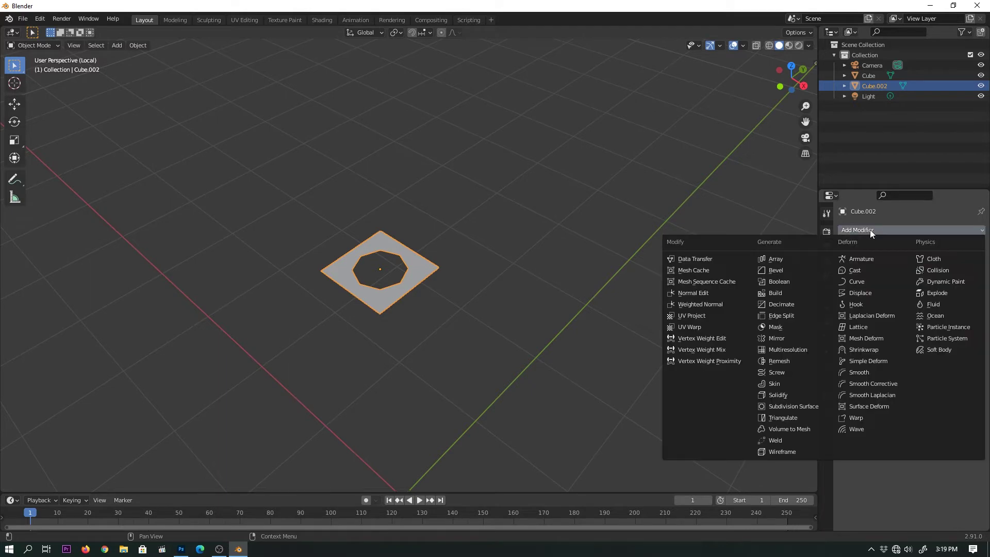
click(784, 257)
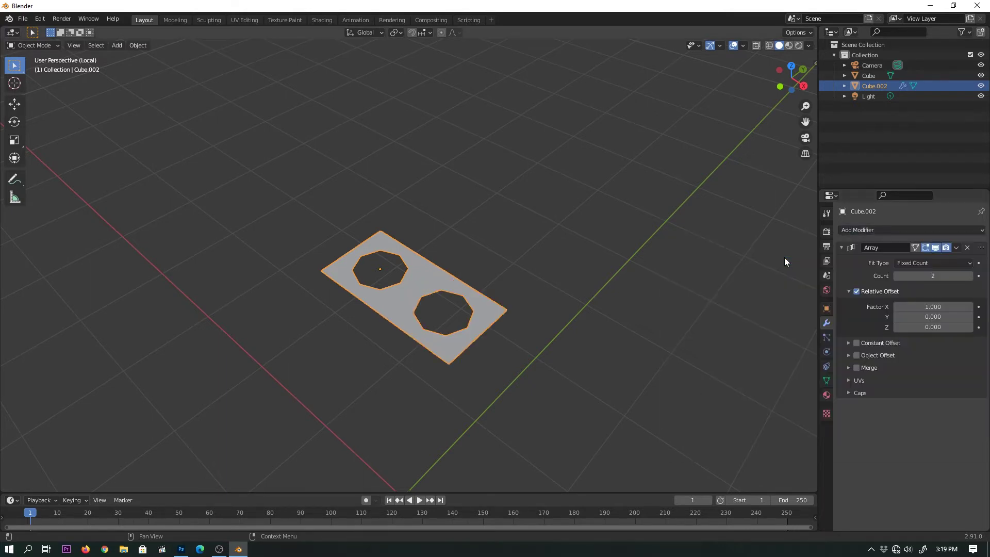
click(928, 274)
text(1)
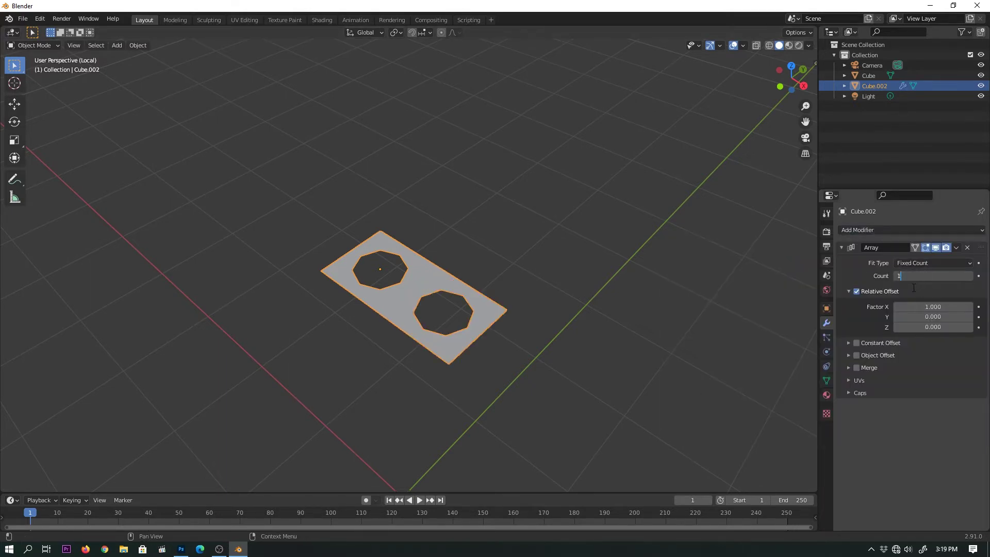
text(2)
key(Return)
scroll(619, 319, down, 3)
scroll(626, 264, up, 2)
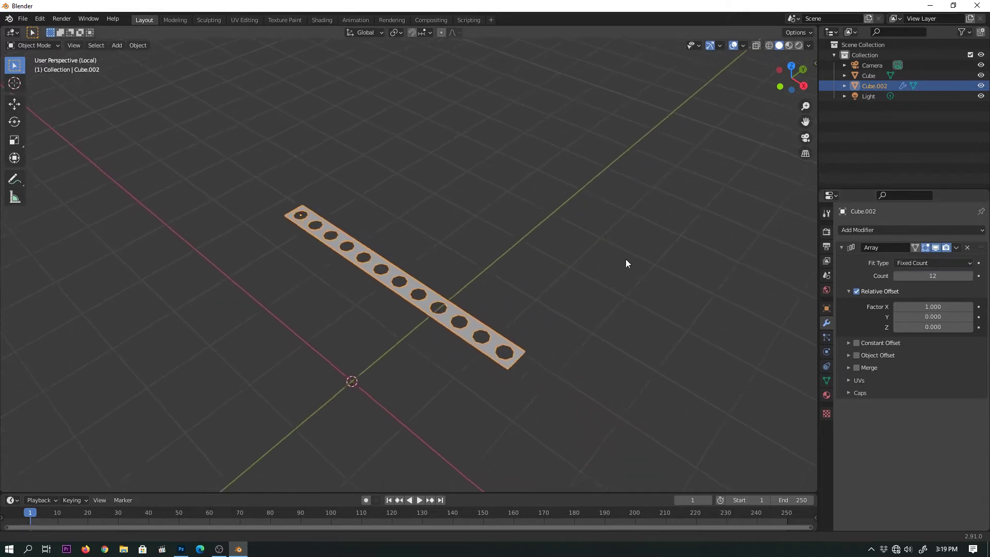
shift+scroll(627, 258, down, 2)
click(958, 248)
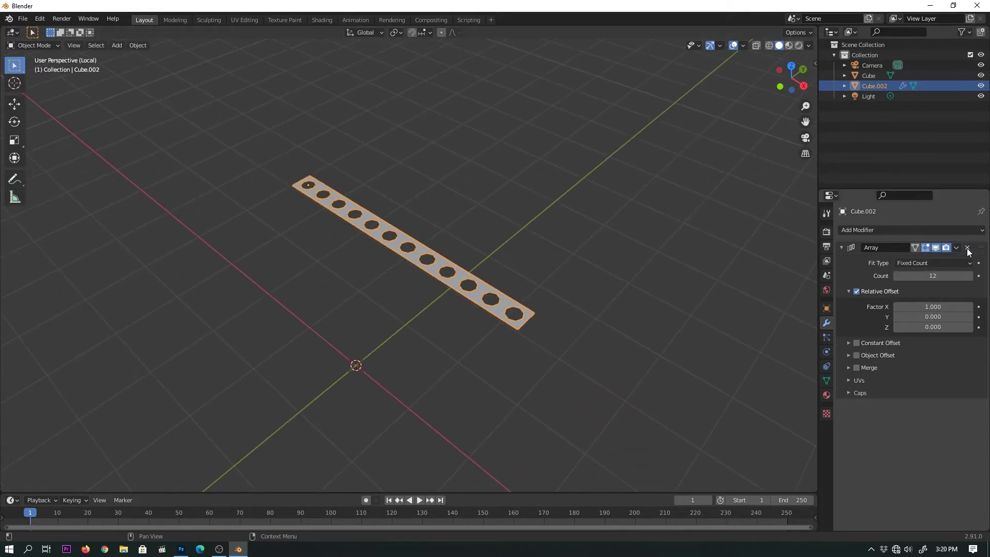
click(842, 249)
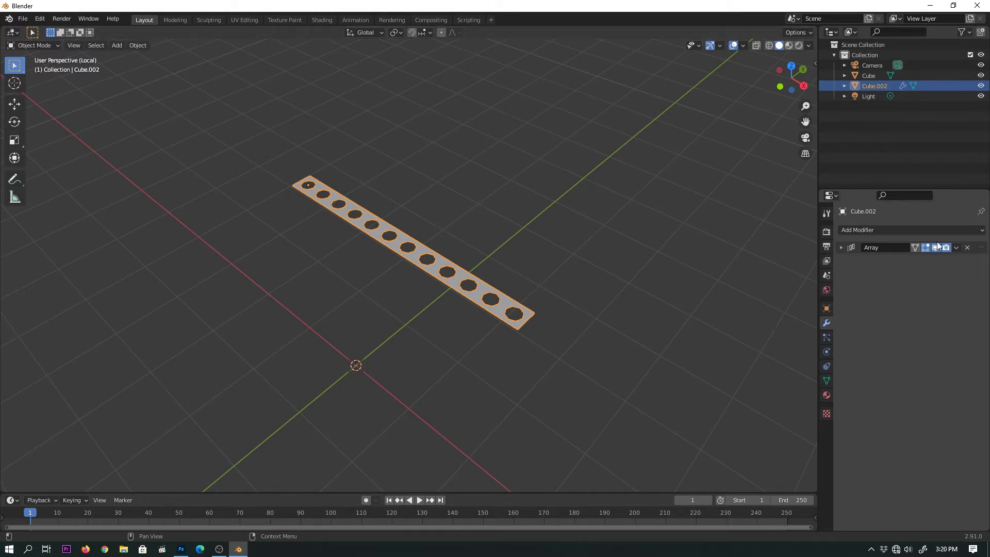
Step: Add a second Array modifier with relative offset X 0, Y 1 and count 12
click(898, 230)
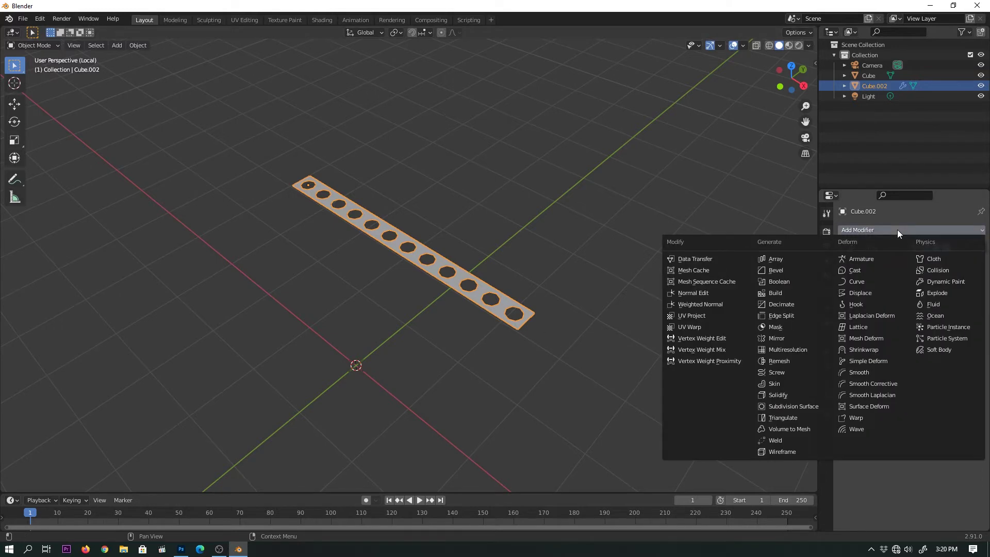
click(775, 258)
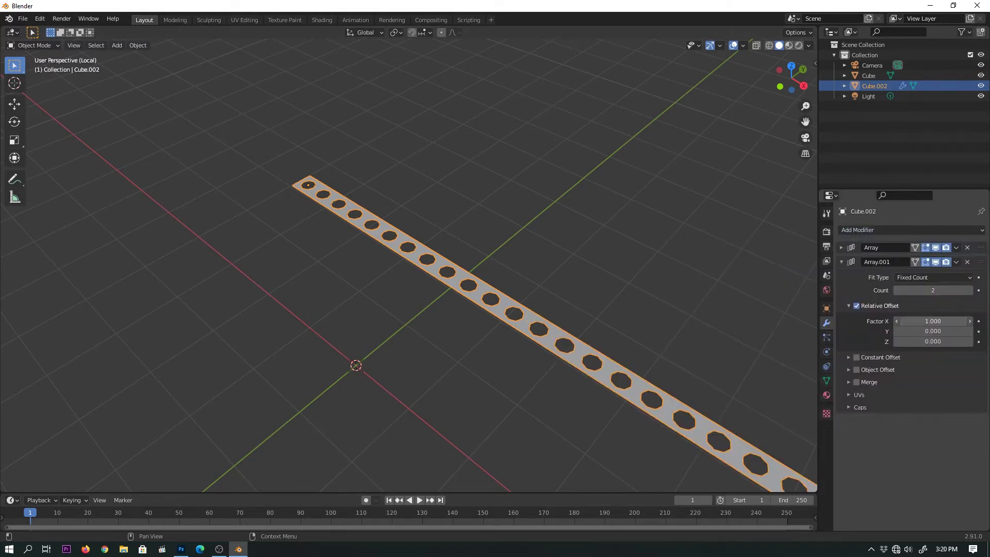
click(926, 321)
text(0)
key(Return)
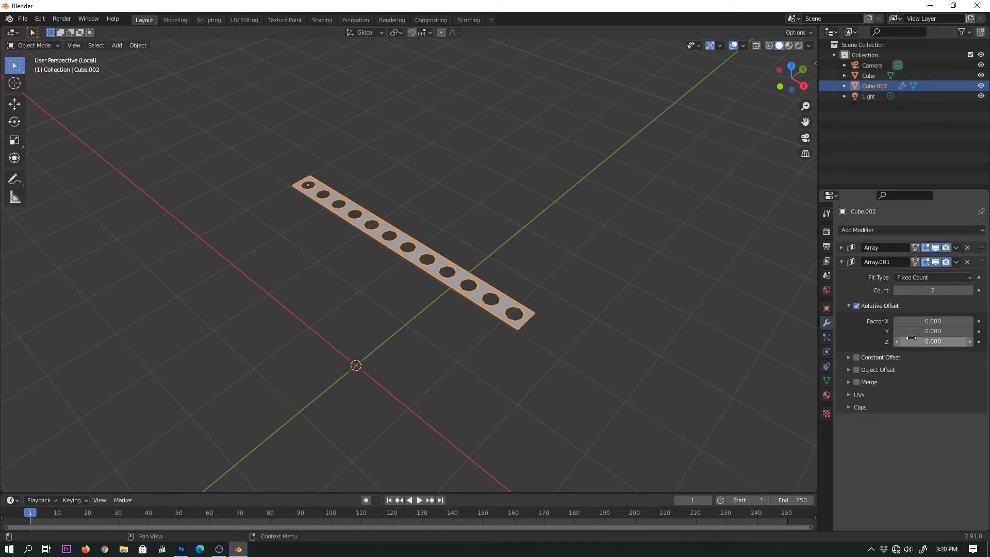
click(928, 331)
text(1)
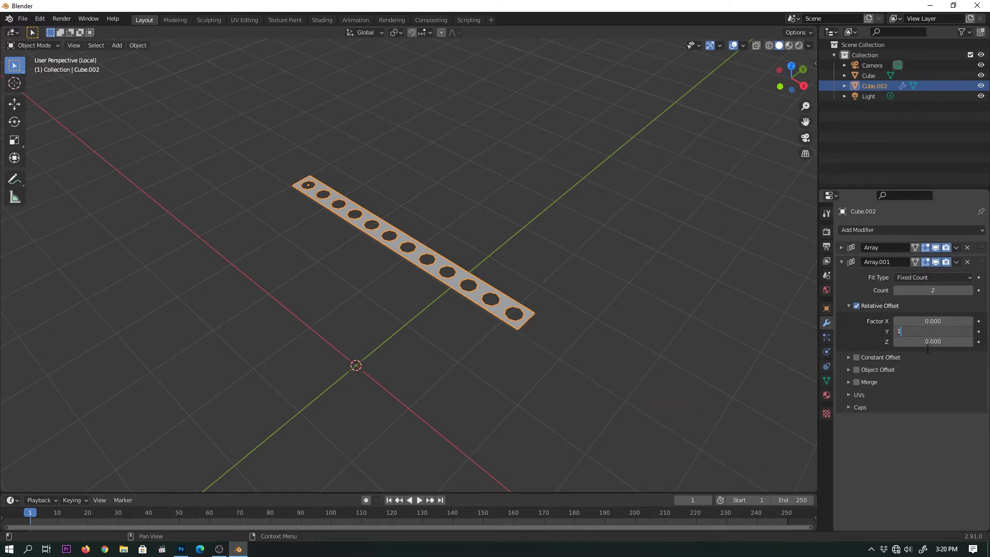
key(Return)
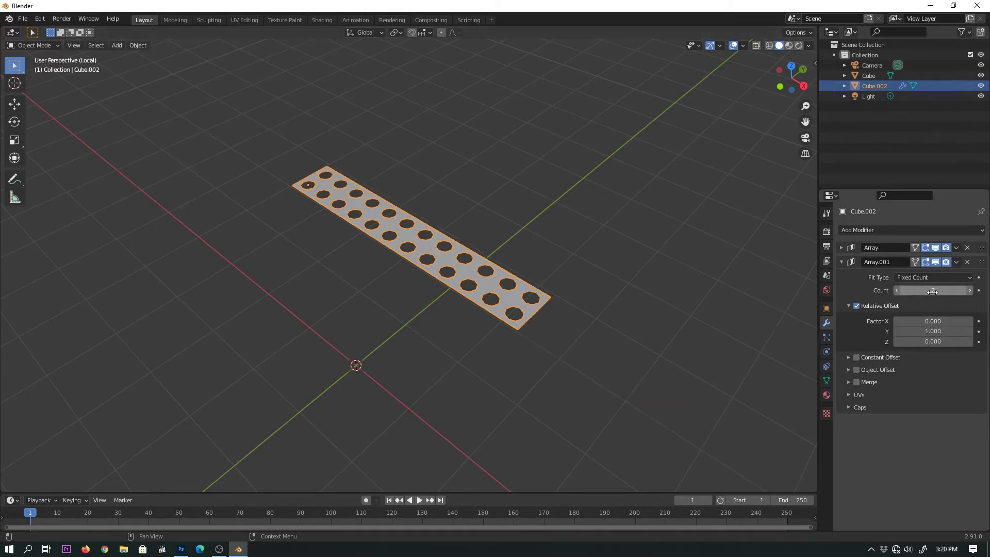
click(934, 290)
text(12)
key(Return)
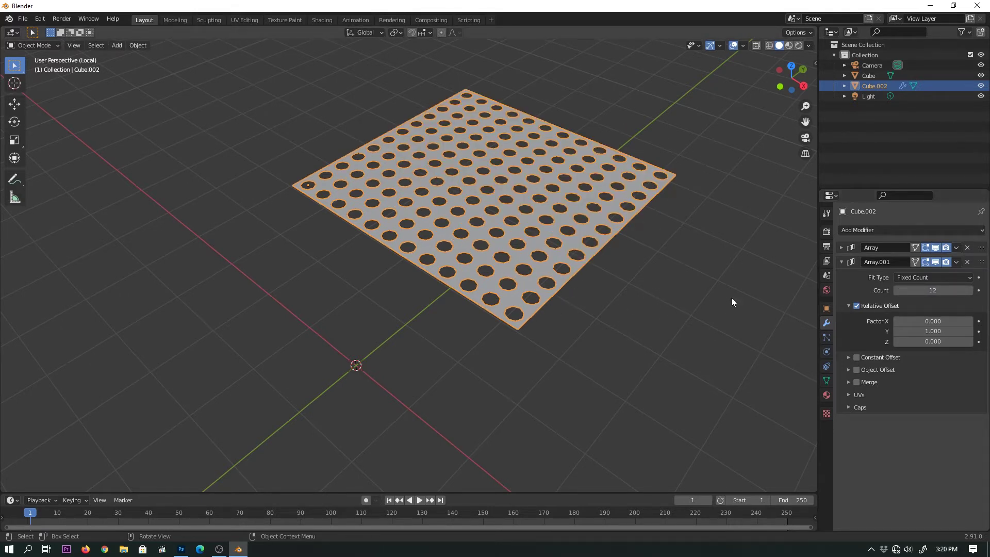
click(841, 263)
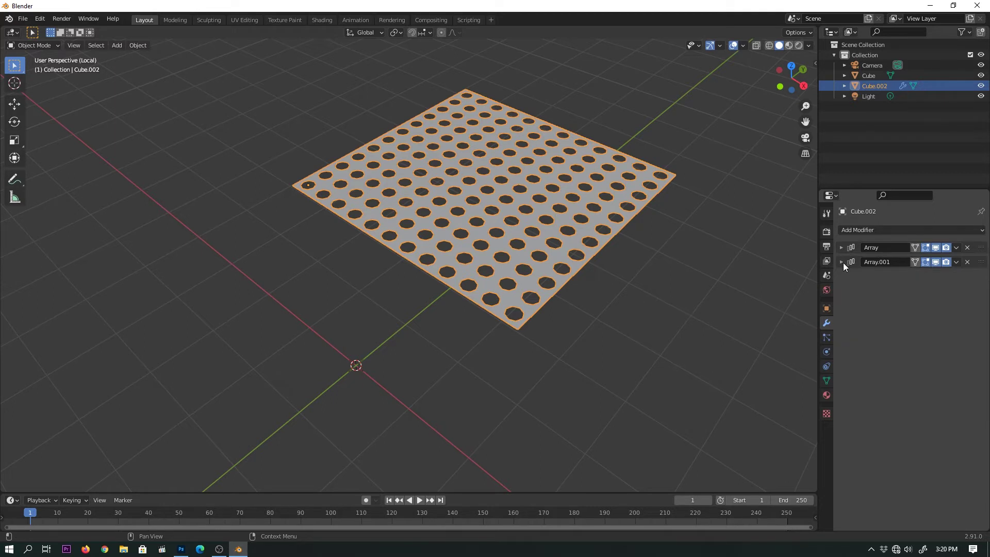
Step: Apply both Array modifiers and reselect the perforated plate
click(958, 247)
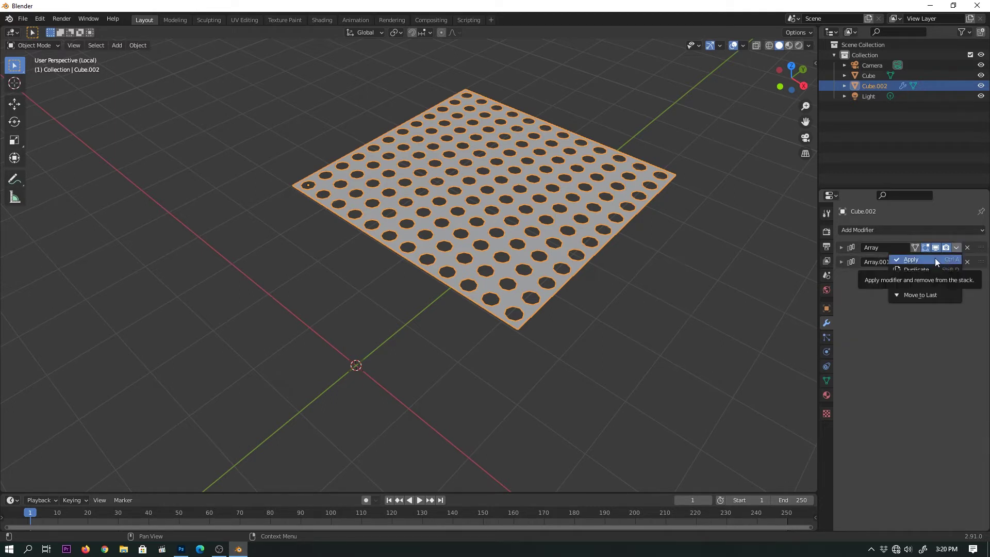
click(935, 259)
click(958, 247)
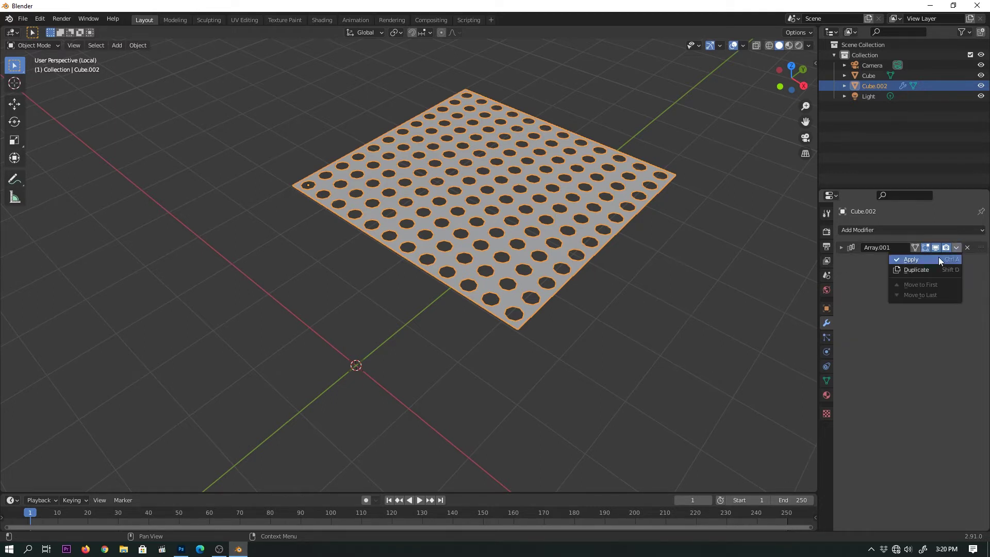
click(938, 259)
click(641, 323)
click(538, 295)
scroll(540, 298, up, 1)
Step: Select all the plate's vertices and Merge By Distance, removing 671 duplicates
key(Tab)
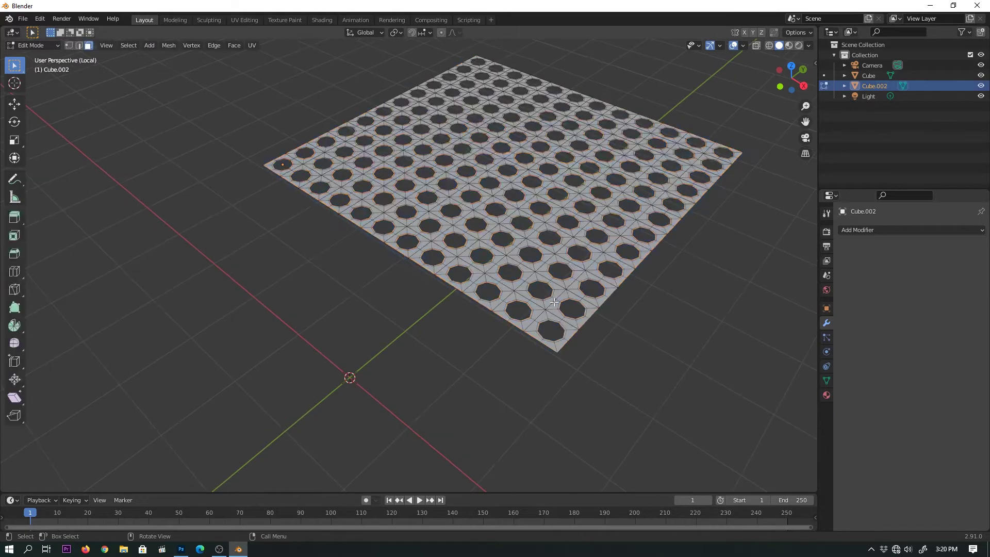
scroll(606, 305, up, 3)
scroll(606, 305, down, 3)
scroll(513, 335, down, 1)
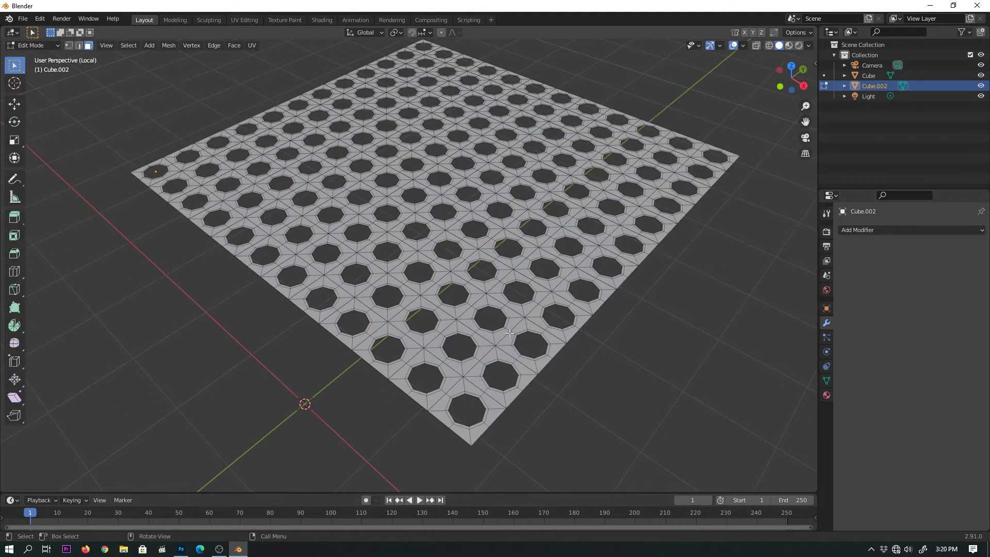
key(1)
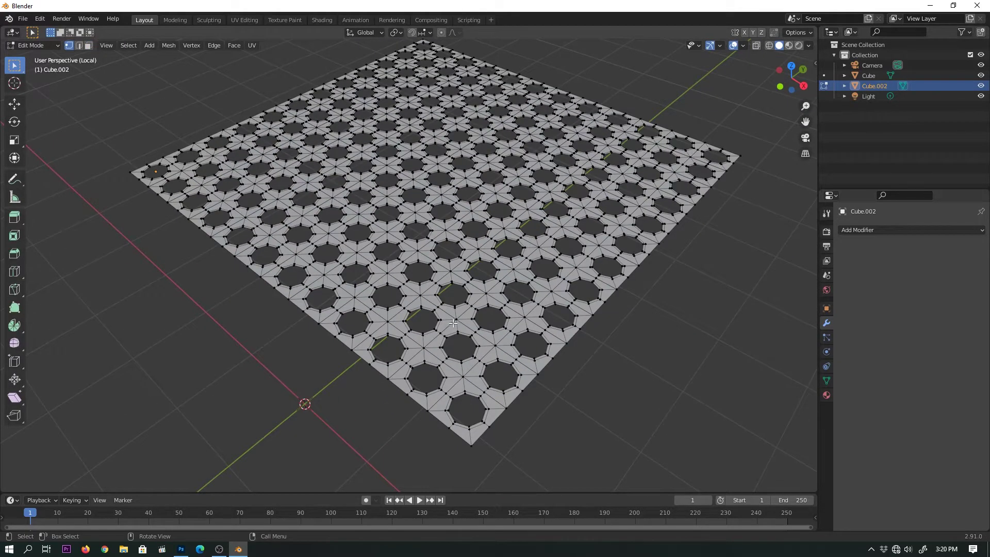
key(a)
key(m)
middle_drag(478, 373, 495, 353)
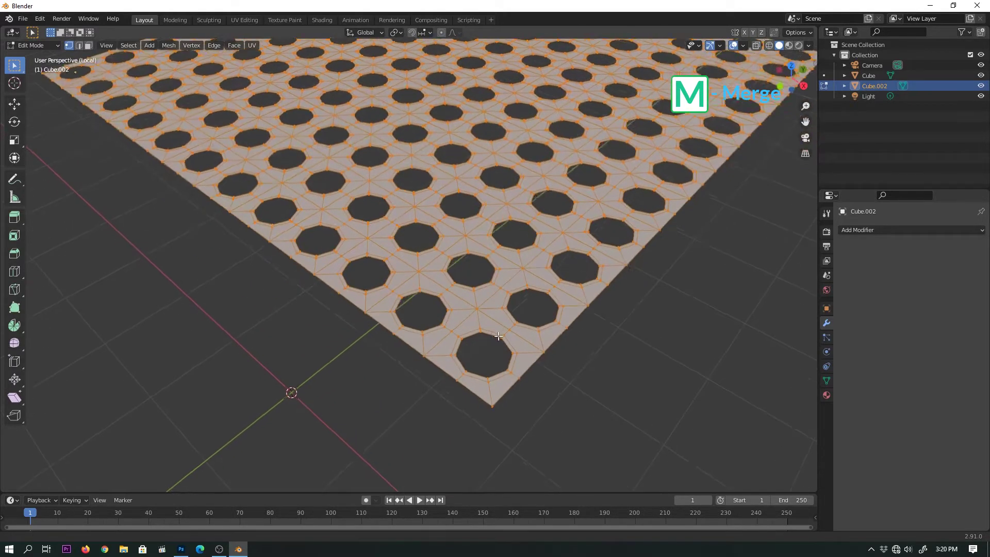
key(m)
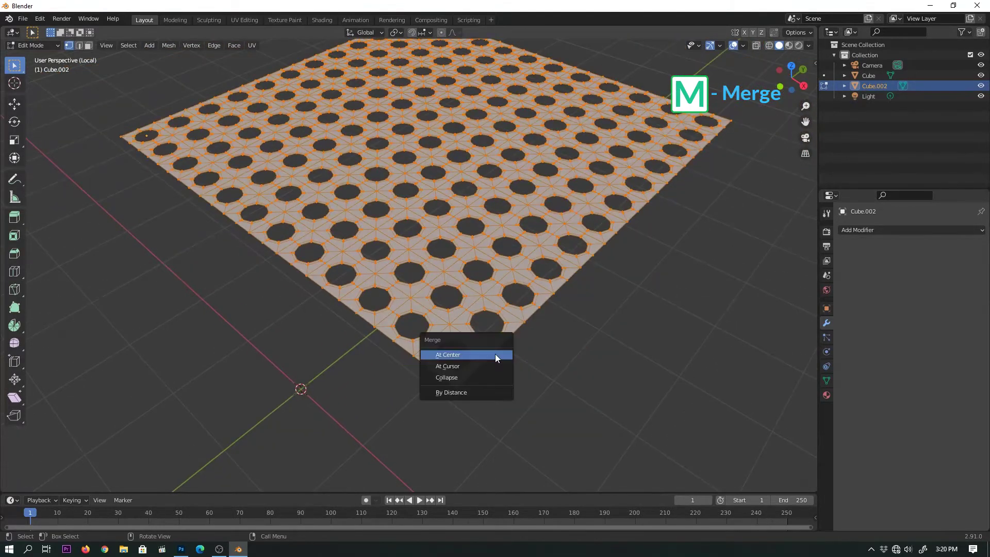
click(486, 393)
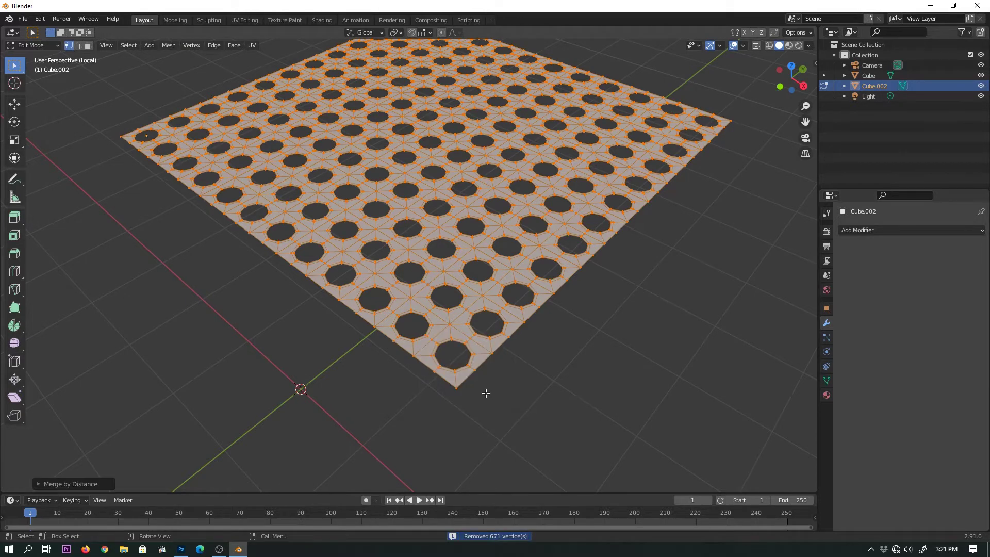
Step: Return to Object Mode, frame the perforated plate and rotate it
key(Tab)
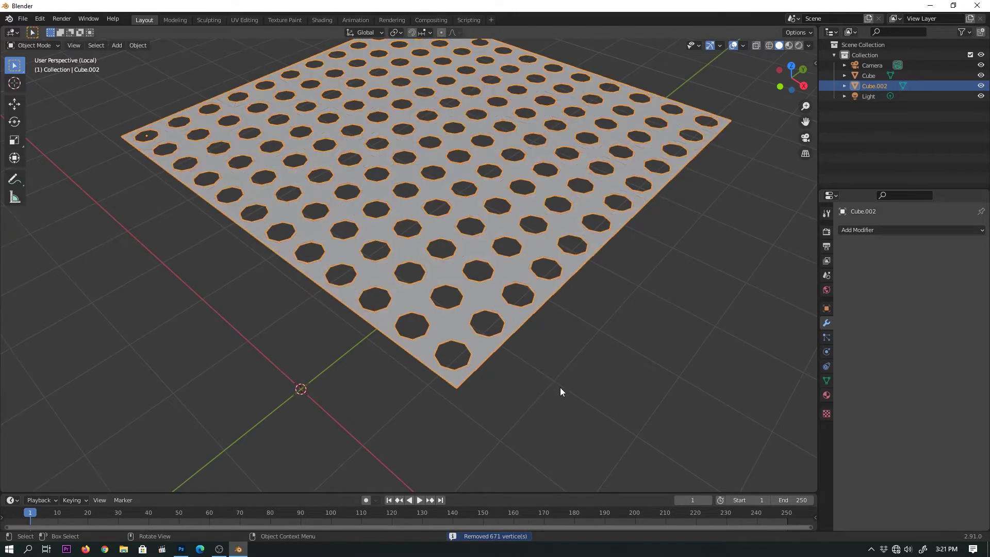
click(561, 388)
click(489, 347)
key(KP_Decimal)
middle_drag(627, 264, 600, 293)
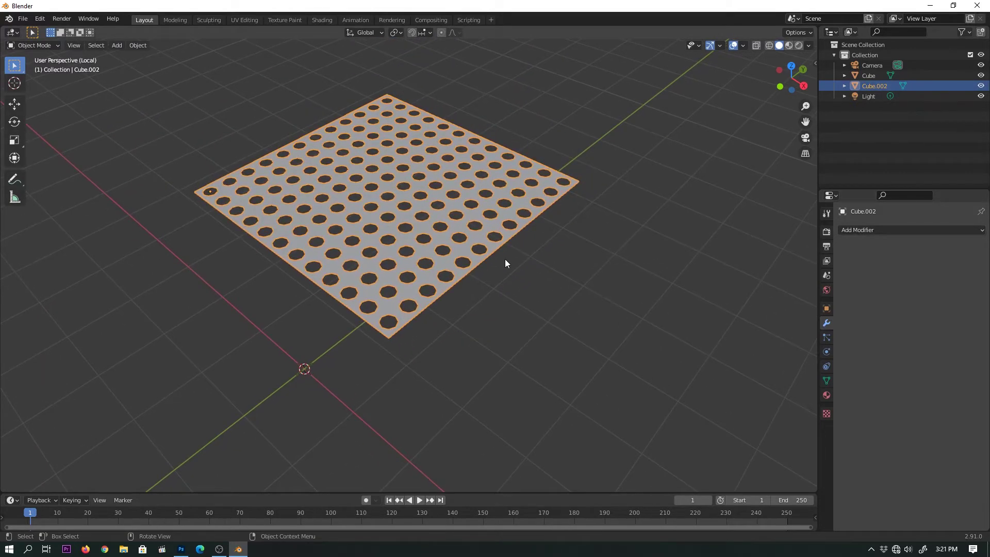
click(191, 132)
click(320, 207)
key(r)
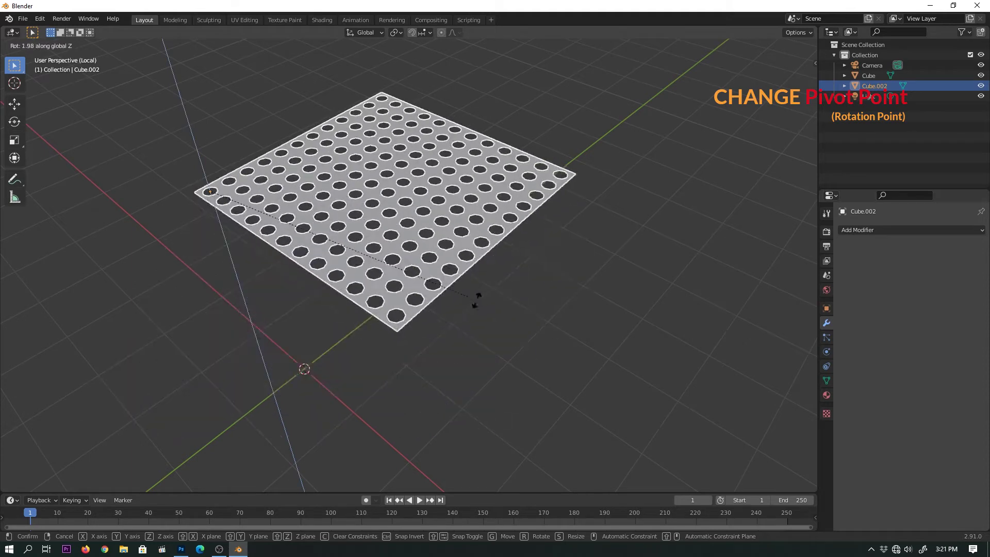
click(451, 320)
Step: Set the plate's origin to its geometry with Object > Set Origin > Origin to Geometry
key(alt+a)
click(438, 234)
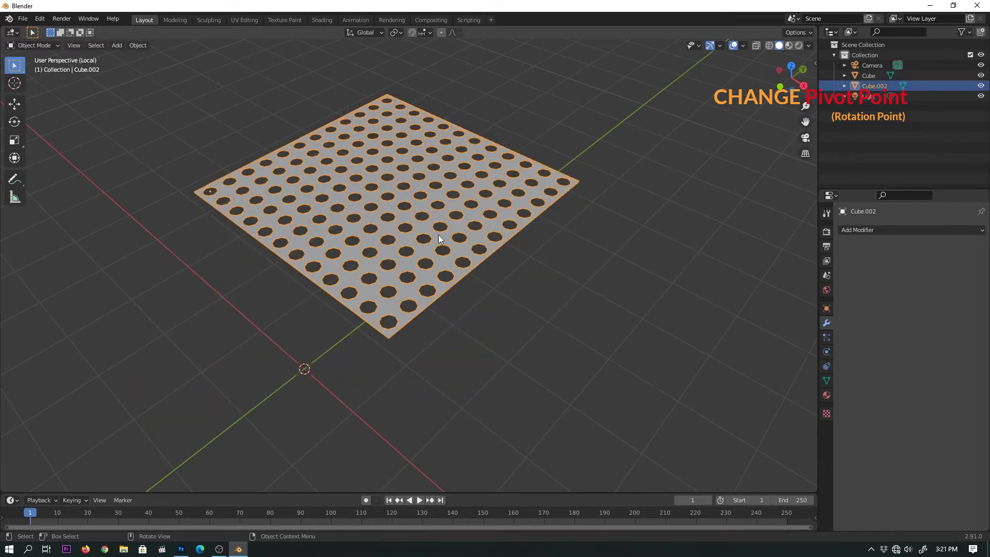
click(143, 46)
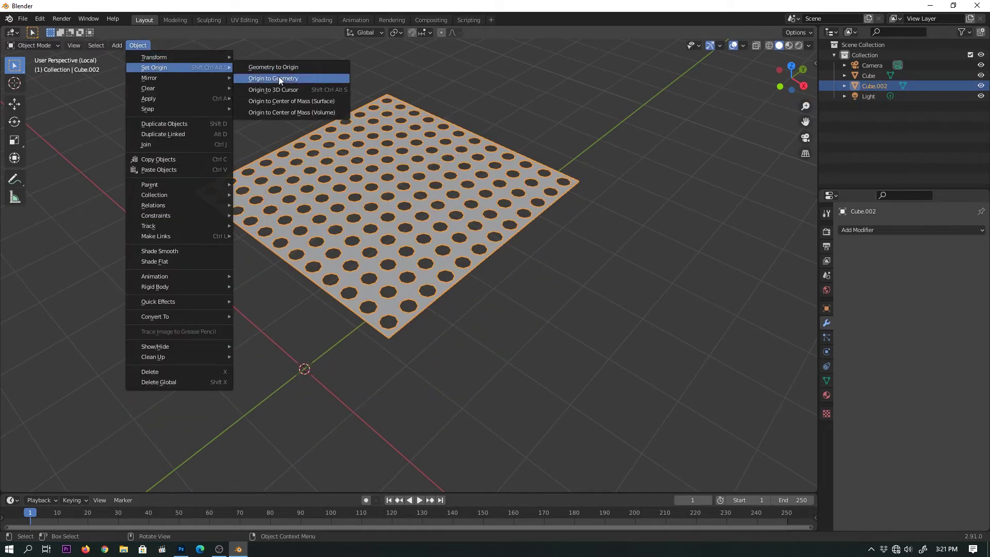
click(302, 102)
Step: Reselect the plate, cancel a trial transform, and reframe the view around it
click(497, 268)
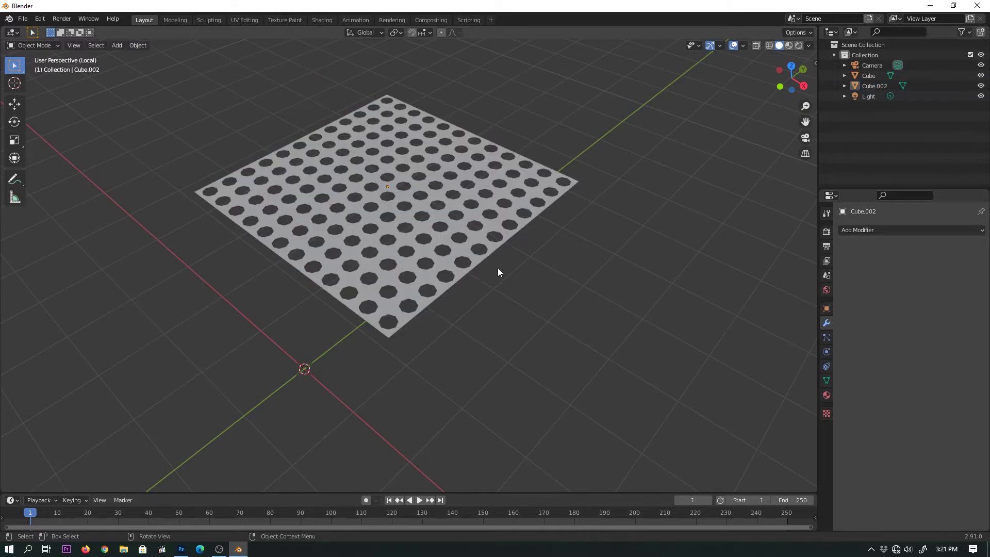
click(466, 243)
key(s)
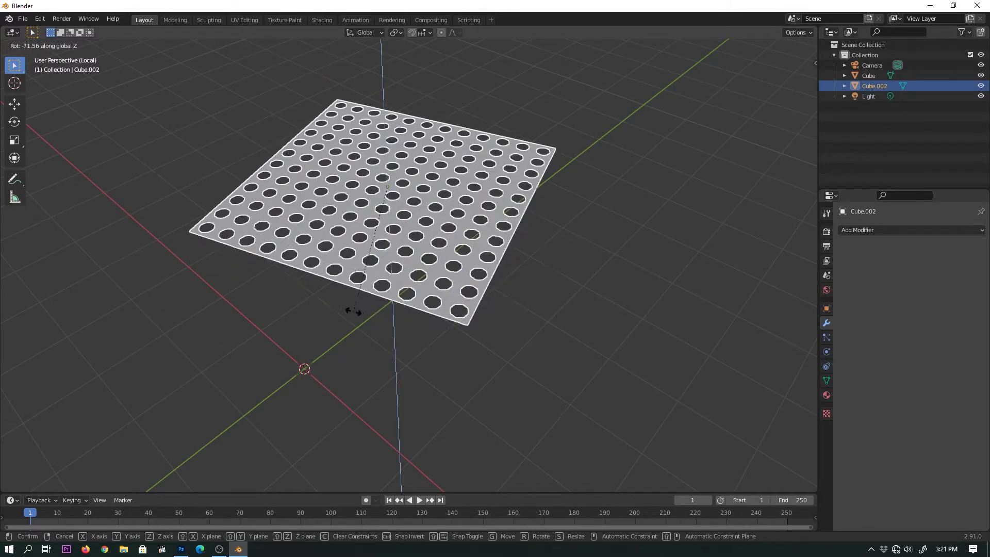
right_click(532, 278)
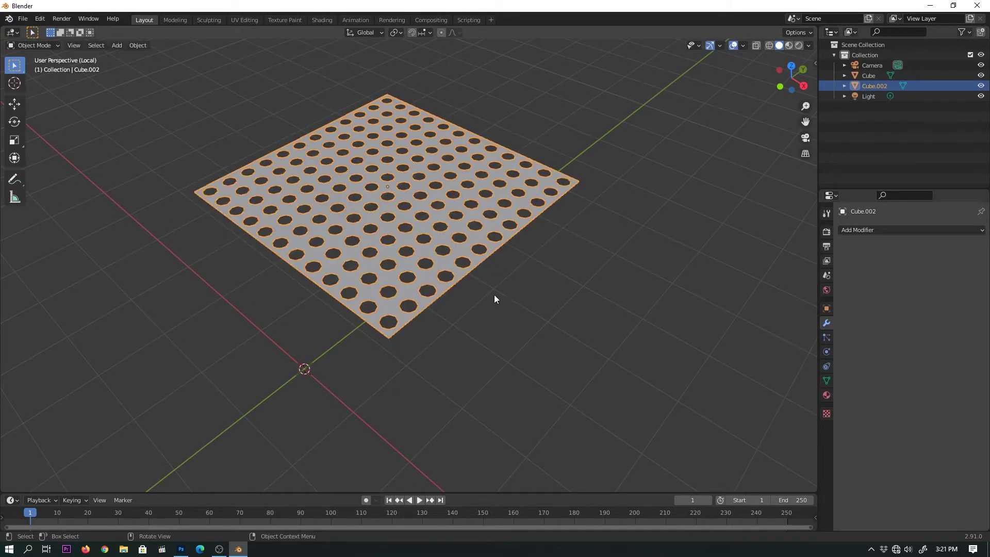
scroll(497, 296, up, 1)
scroll(556, 277, up, 1)
click(571, 302)
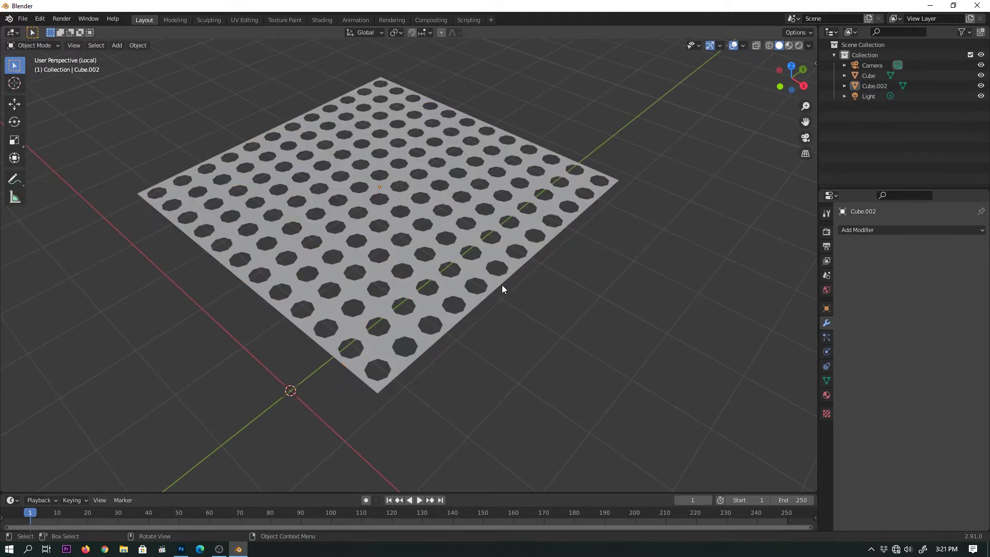
click(500, 287)
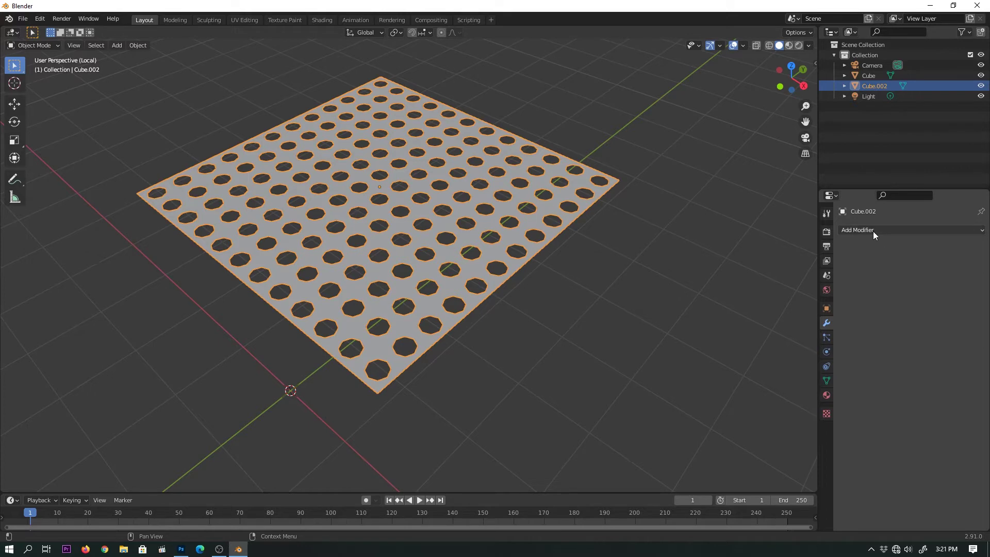
scroll(478, 291, down, 4)
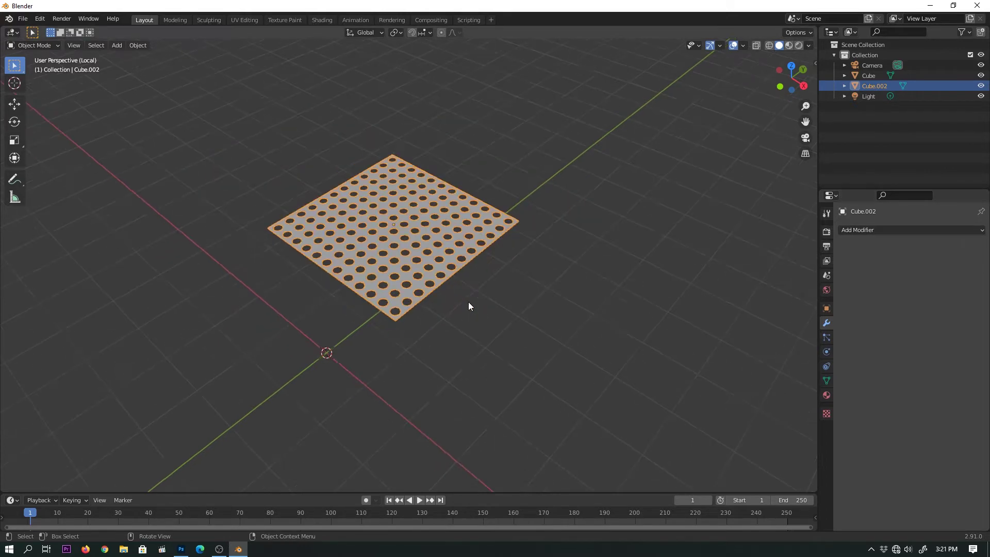
middle_drag(468, 302, 481, 287)
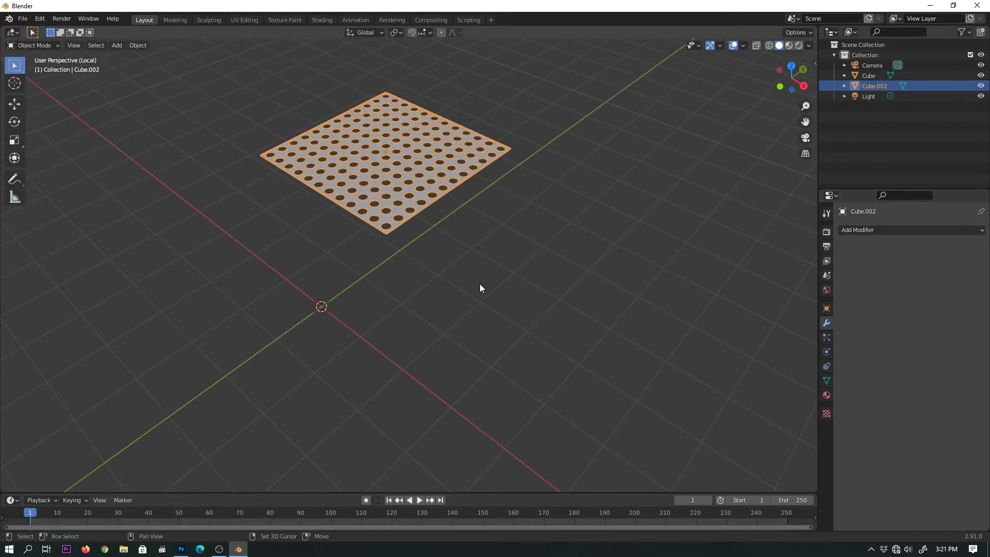
Step: Add a Lattice, move it along X over the plate in top view, and scale it up about 1.59×
key(shift+a)
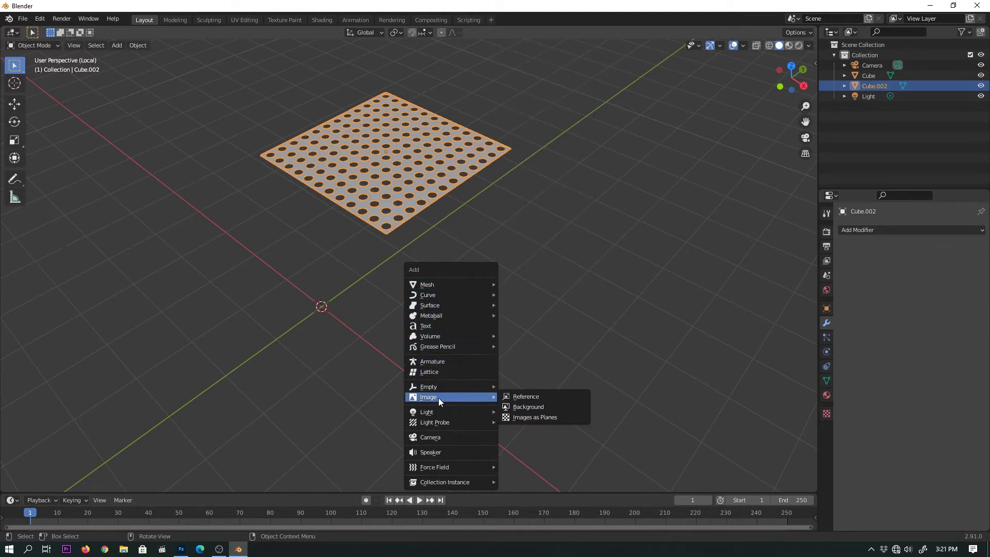
click(440, 372)
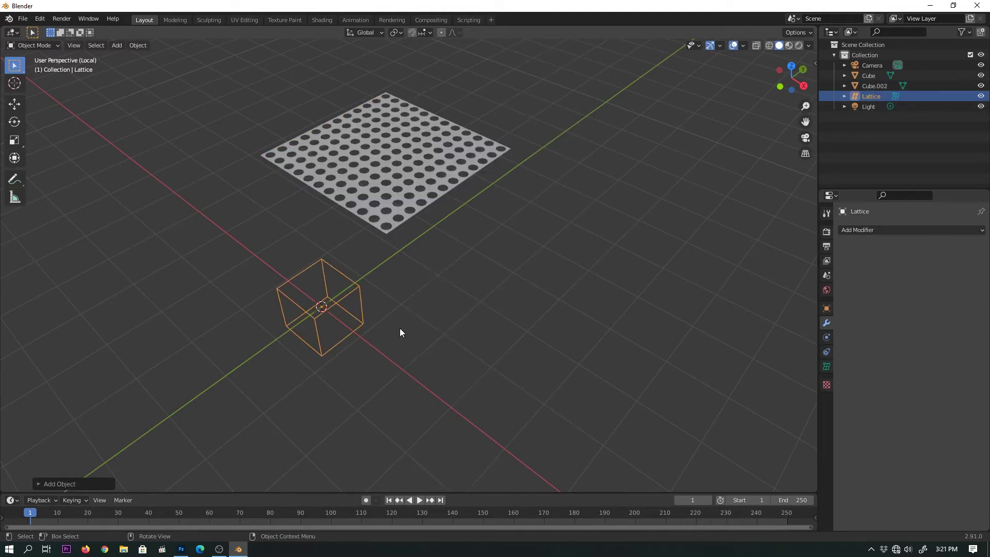
key(KP_7)
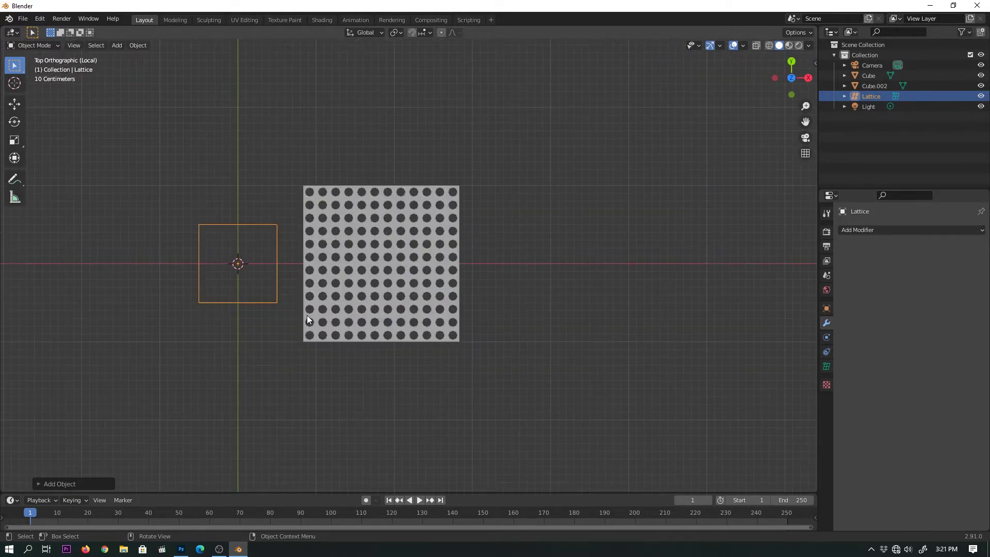
key(g)
key(x)
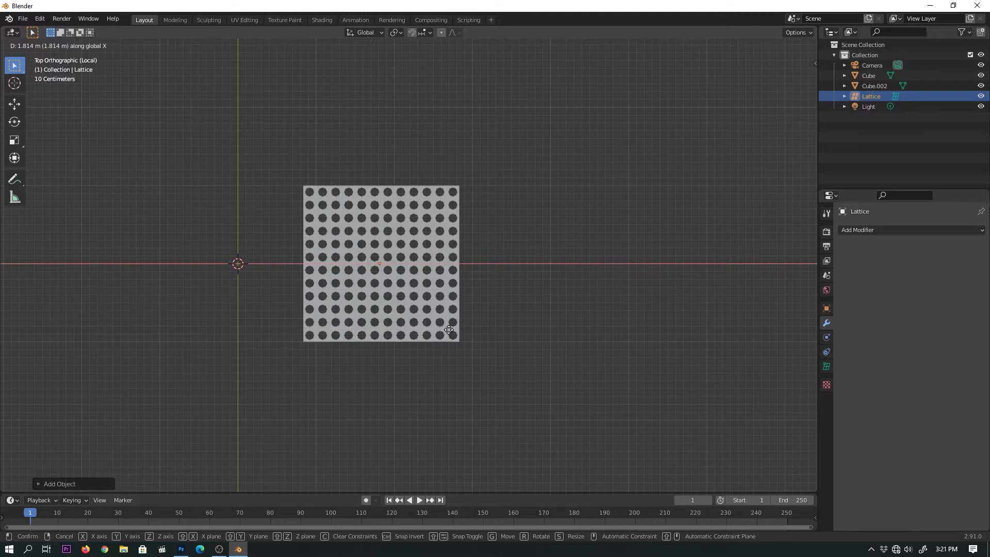
click(451, 330)
key(s)
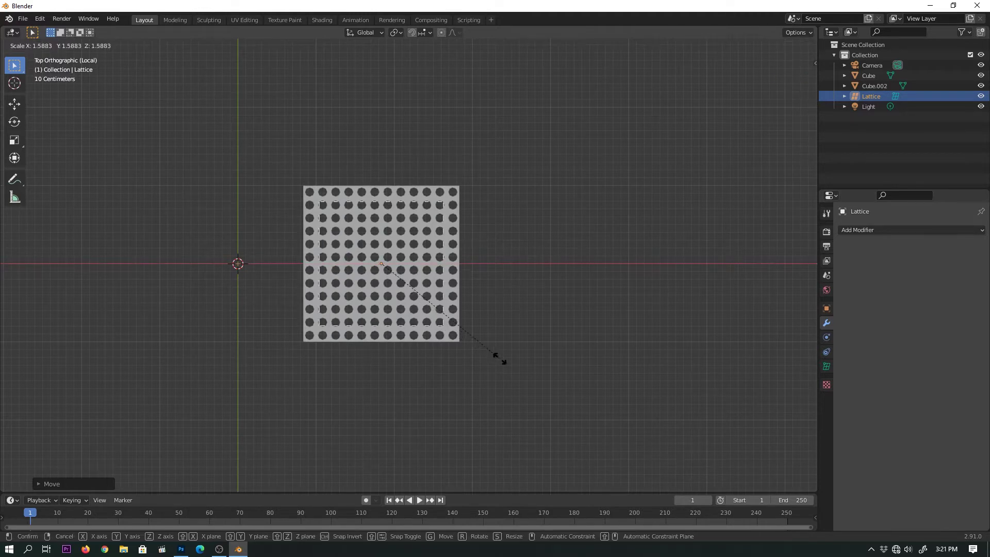
click(556, 375)
Step: Flatten the lattice along Z into a thin box
middle_drag(558, 373, 478, 295)
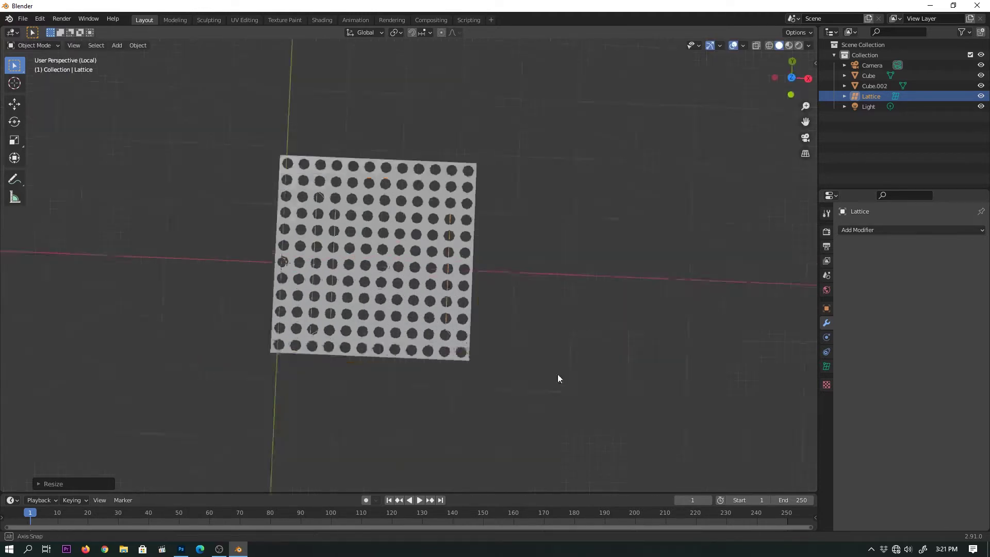
scroll(583, 408, down, 3)
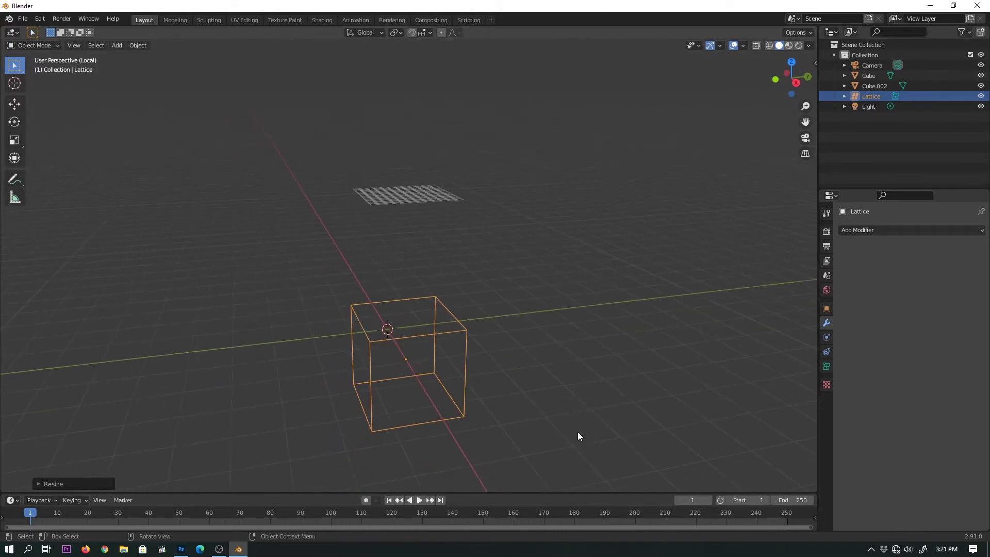
key(s)
key(z)
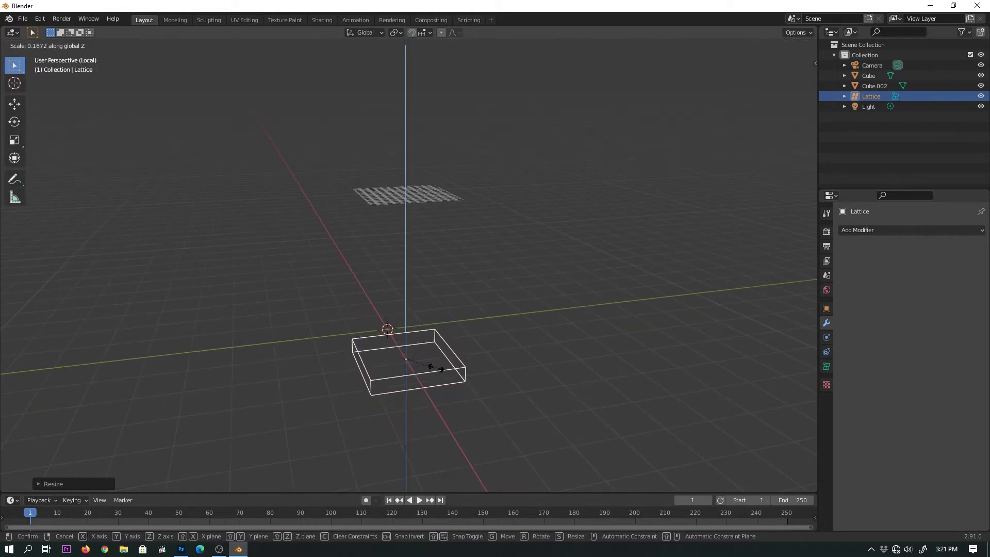
click(428, 366)
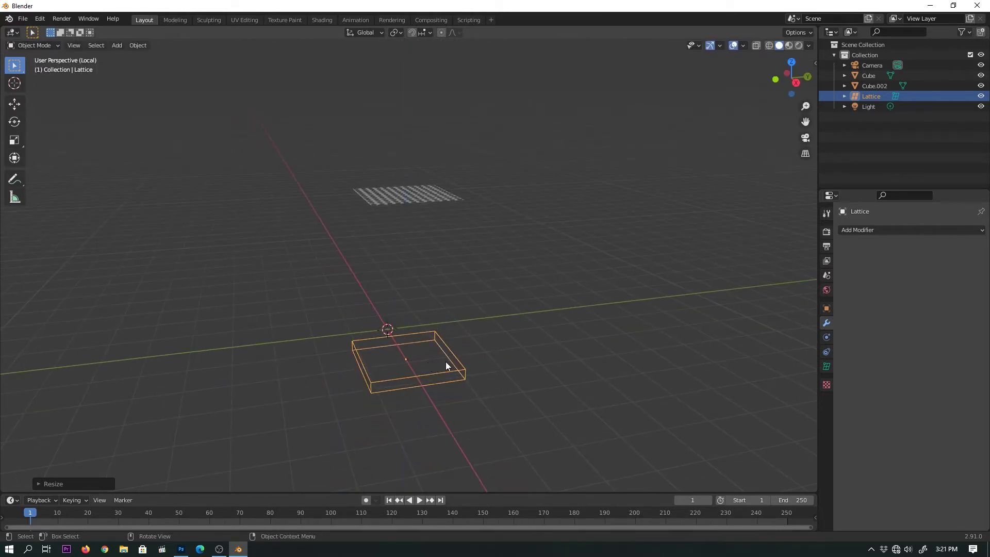
Step: Raise the lattice along Z so it encloses the perforated plate
key(g)
key(z)
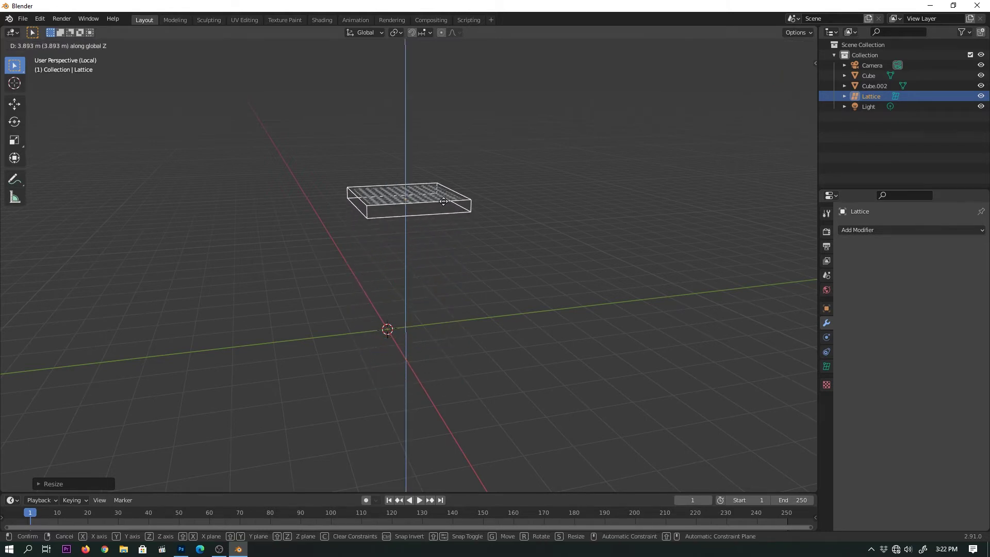
click(443, 201)
scroll(444, 210, up, 5)
mouse_move(443, 211)
middle_down()
mouse_move(453, 307)
mouse_move(435, 286)
middle_up()
key(g)
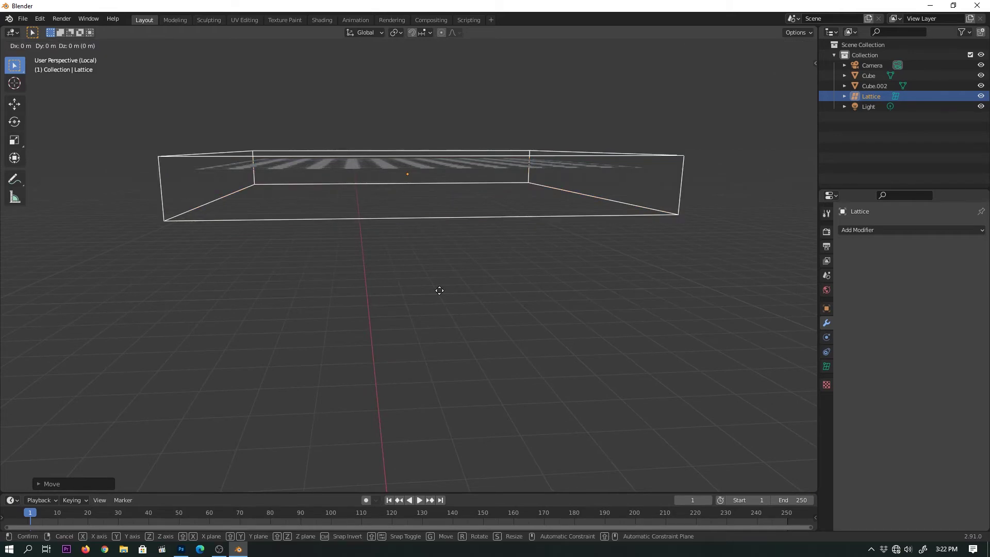
key(z)
click(441, 282)
mouse_move(441, 283)
middle_down()
mouse_move(475, 305)
mouse_move(529, 282)
mouse_move(485, 294)
mouse_move(583, 305)
middle_up()
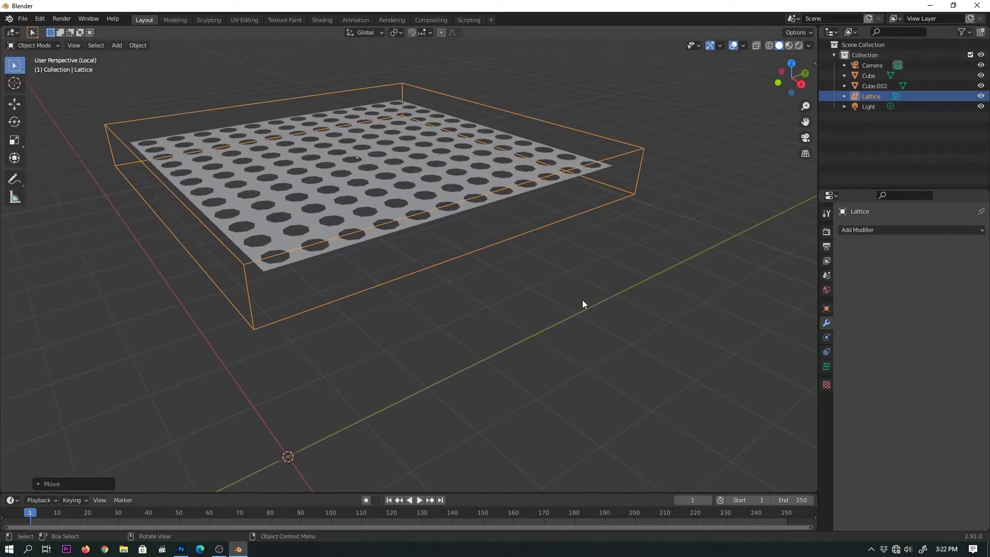
Step: Reselect the lattice and bring up the Add Modifier list
click(583, 304)
middle_drag(610, 245, 610, 248)
click(615, 205)
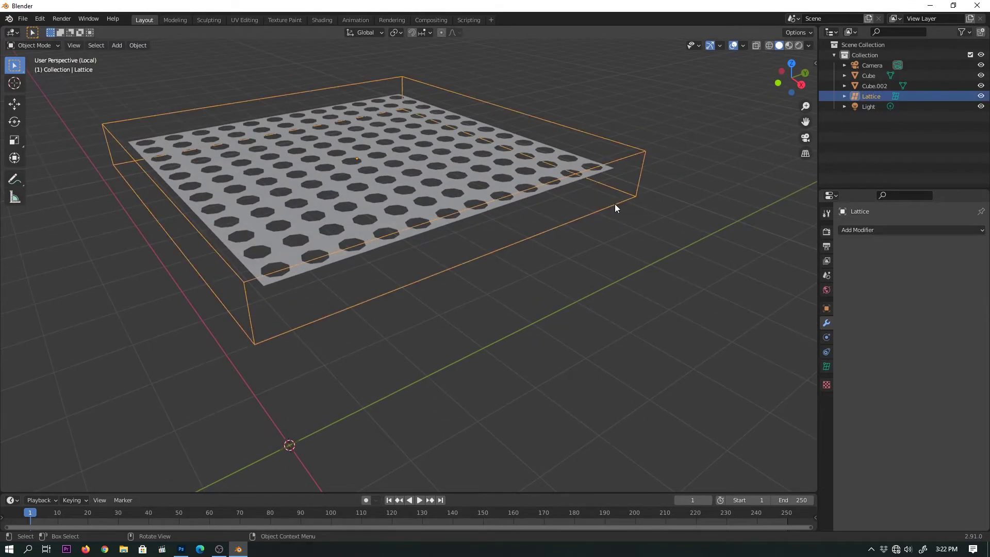
click(871, 231)
click(610, 323)
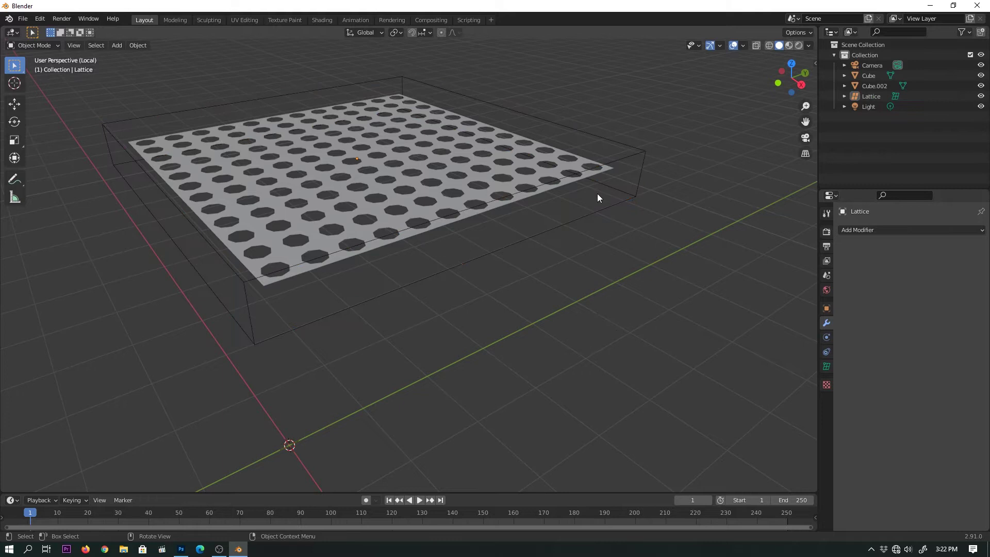
click(638, 185)
Step: Set the lattice resolution to U 5, V 5, W 2, then deselect the lattice
click(827, 366)
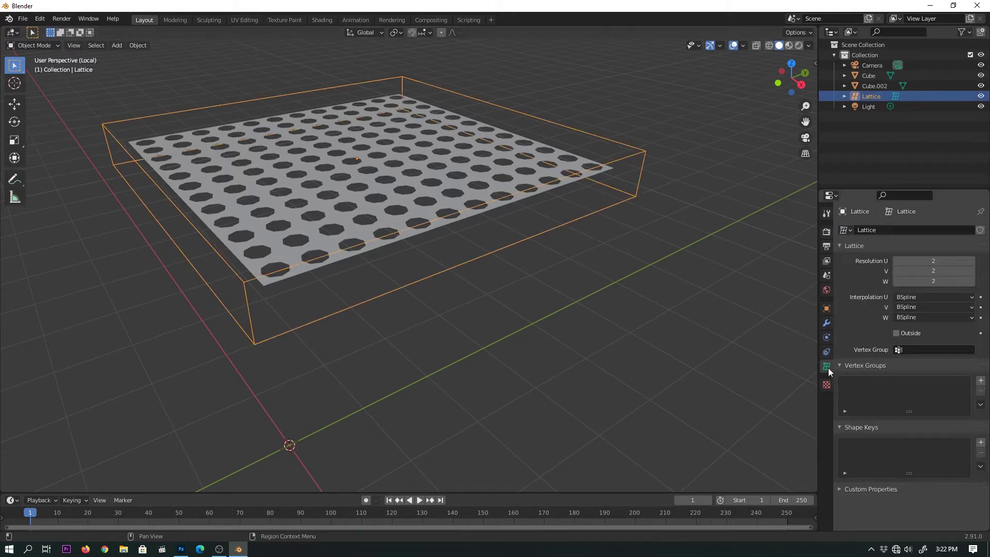
click(972, 261)
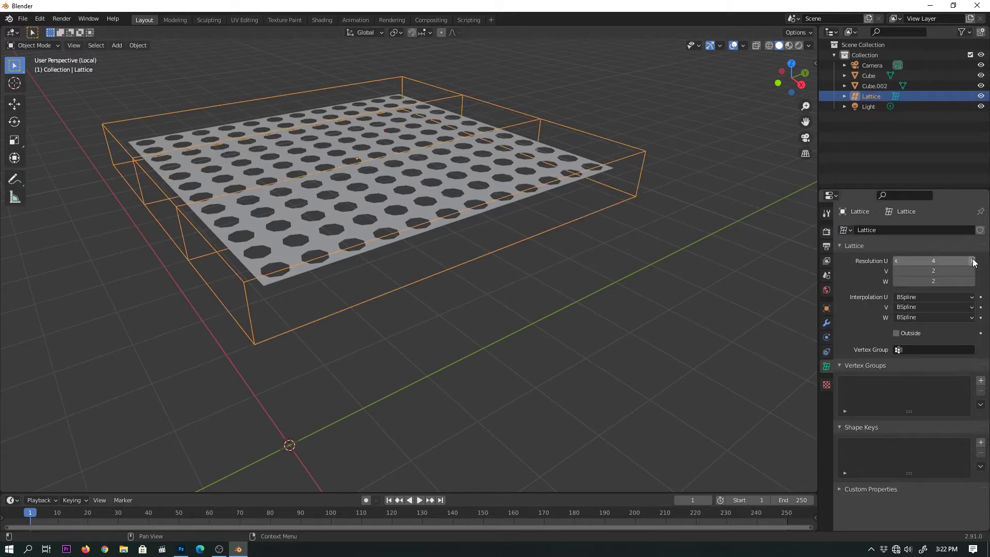
click(972, 261)
click(972, 272)
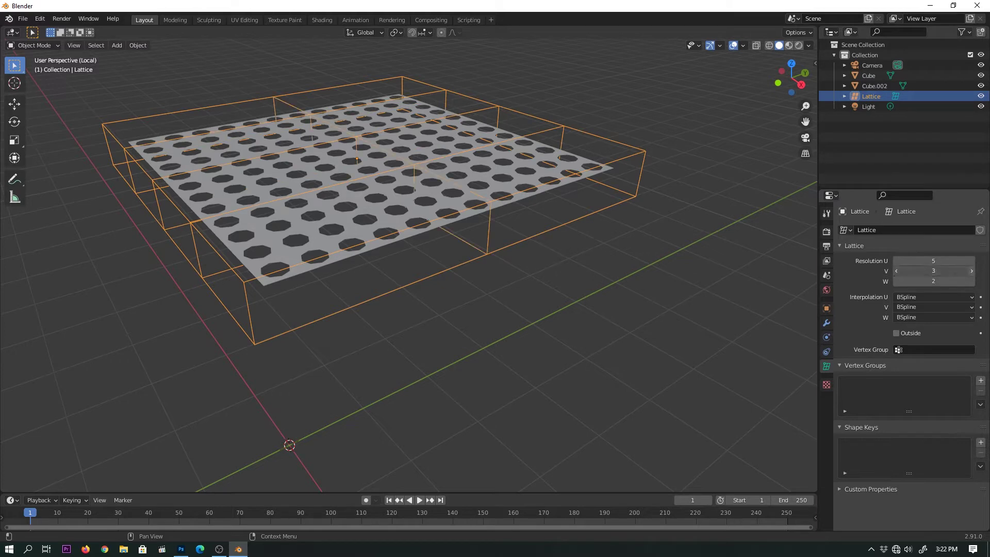
click(973, 272)
click(972, 271)
click(896, 271)
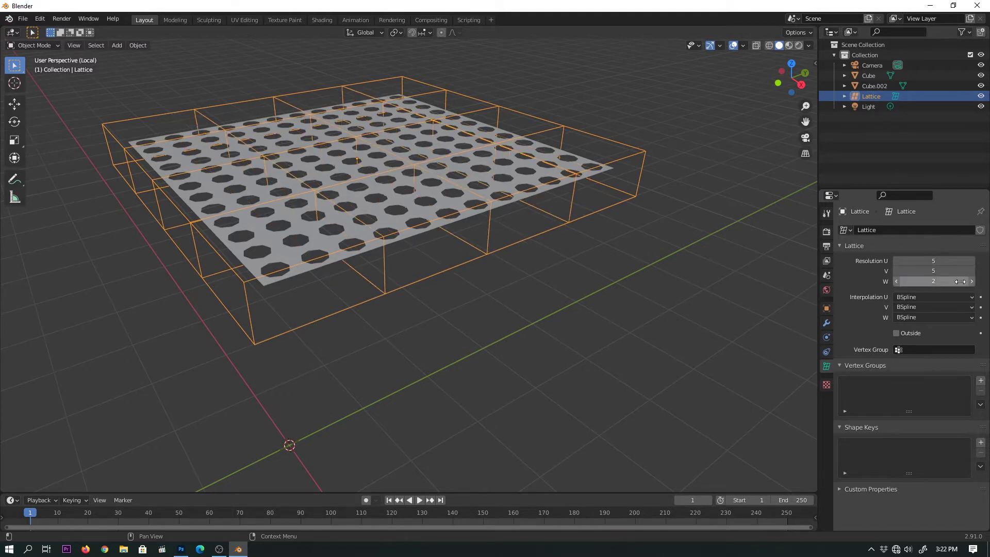
click(897, 281)
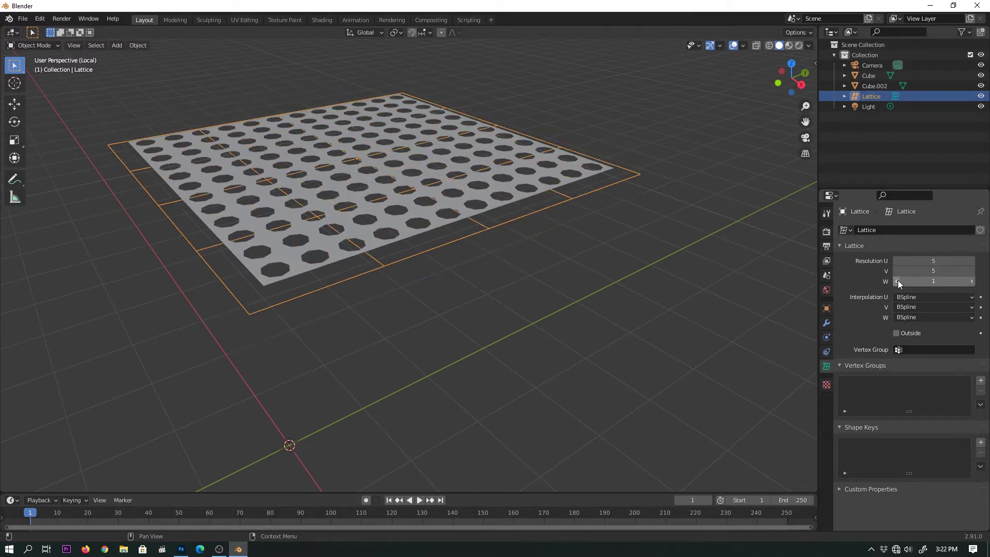
click(972, 281)
mouse_move(619, 258)
middle_down()
mouse_move(554, 262)
mouse_move(577, 276)
middle_up()
click(576, 276)
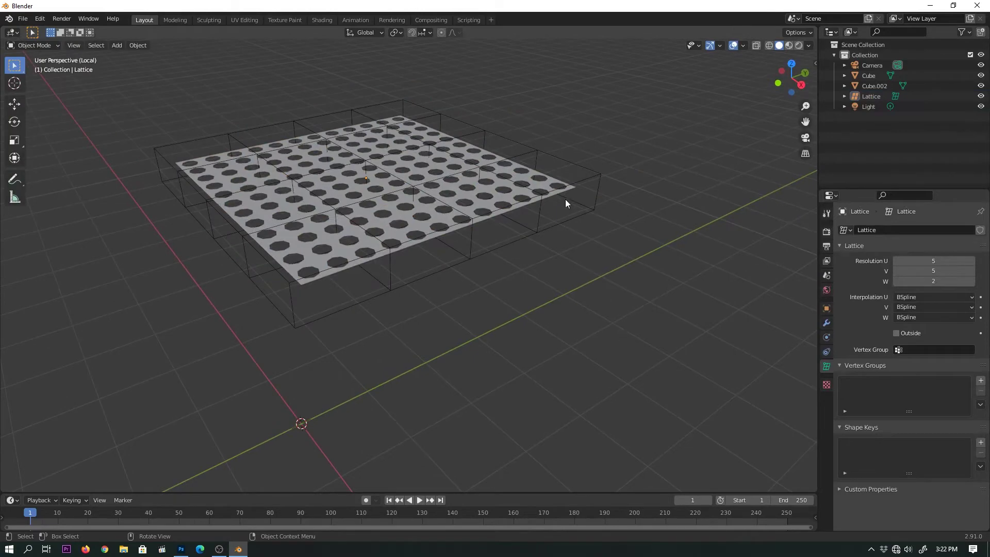
Step: Add a Lattice modifier to the perforated plate Cube.002
click(545, 182)
mouse_move(533, 197)
middle_down()
mouse_move(550, 208)
mouse_move(536, 213)
middle_up()
click(825, 323)
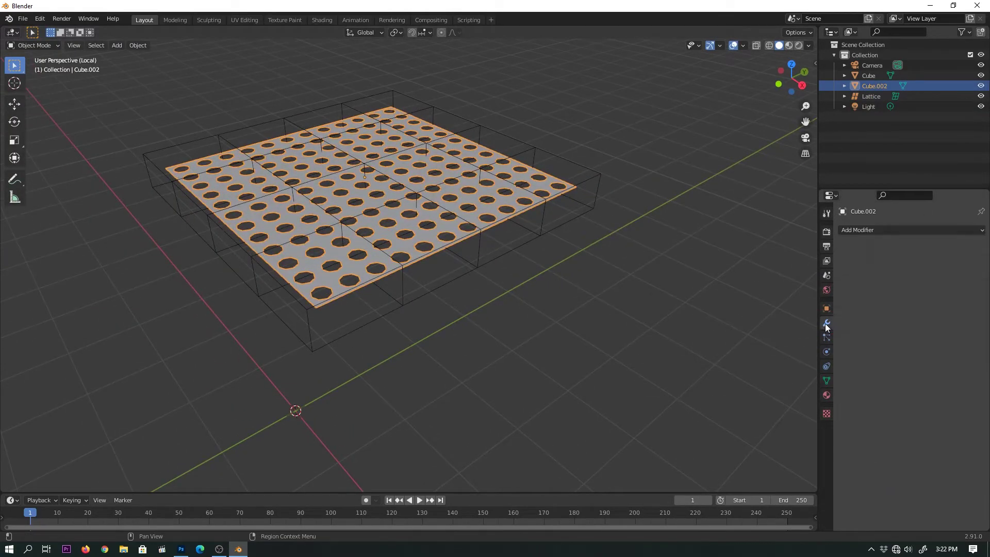
click(874, 232)
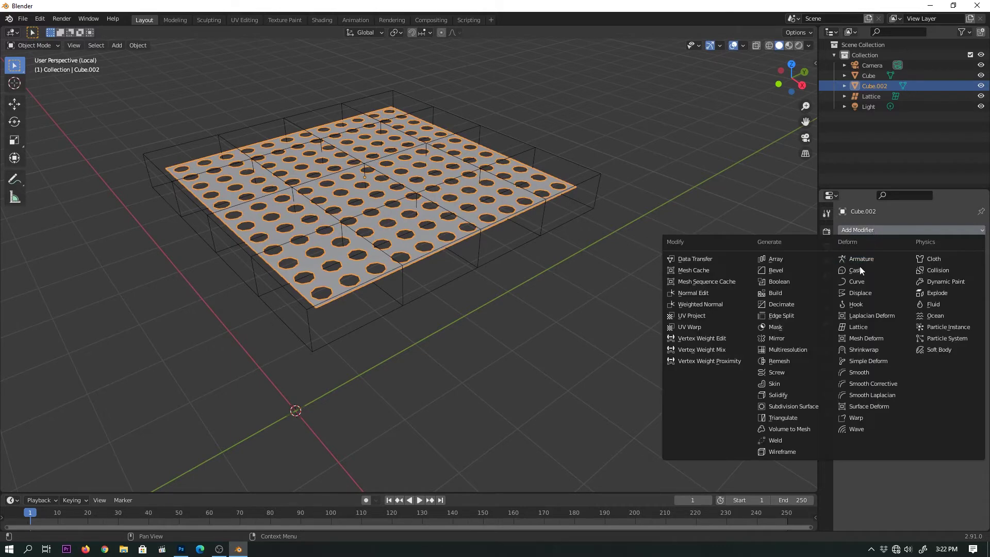
click(860, 327)
Step: Set the Lattice modifier's Object to the Lattice using the eyedropper
mouse_move(722, 314)
middle_down()
mouse_move(627, 300)
mouse_move(650, 307)
mouse_move(697, 297)
middle_up()
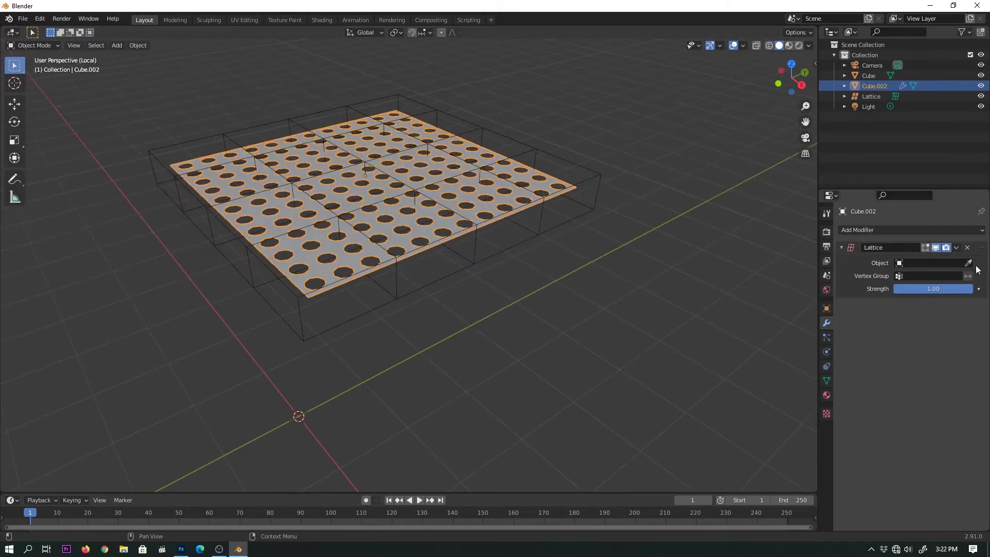
click(969, 263)
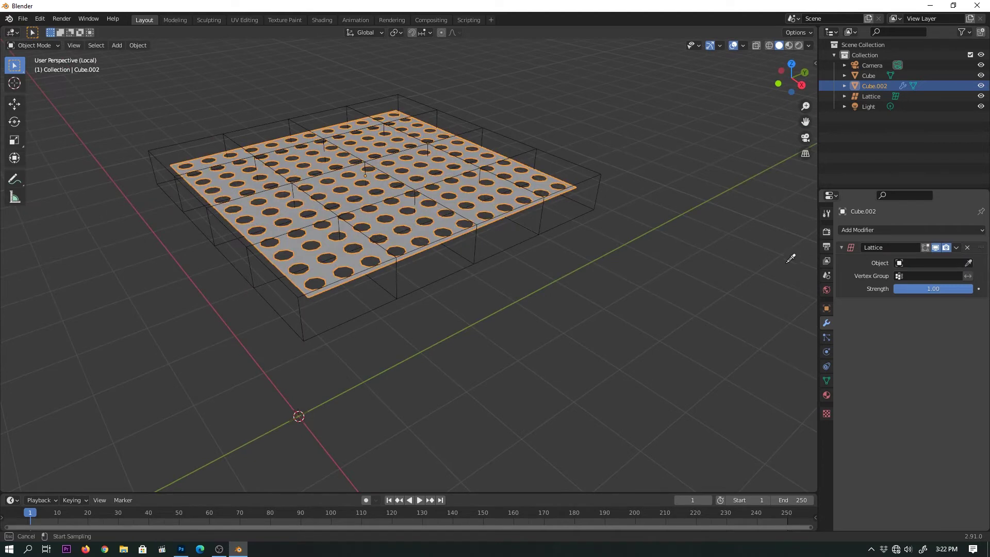
click(595, 207)
key(Tab)
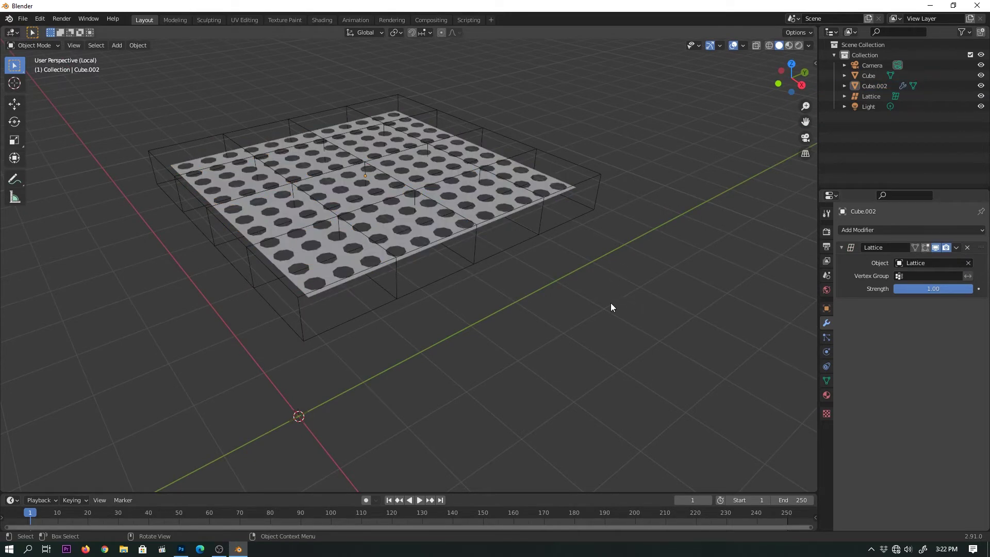
key(Tab)
Step: Enter Edit Mode on the lattice and box-select its inner points in top view
click(473, 253)
key(Tab)
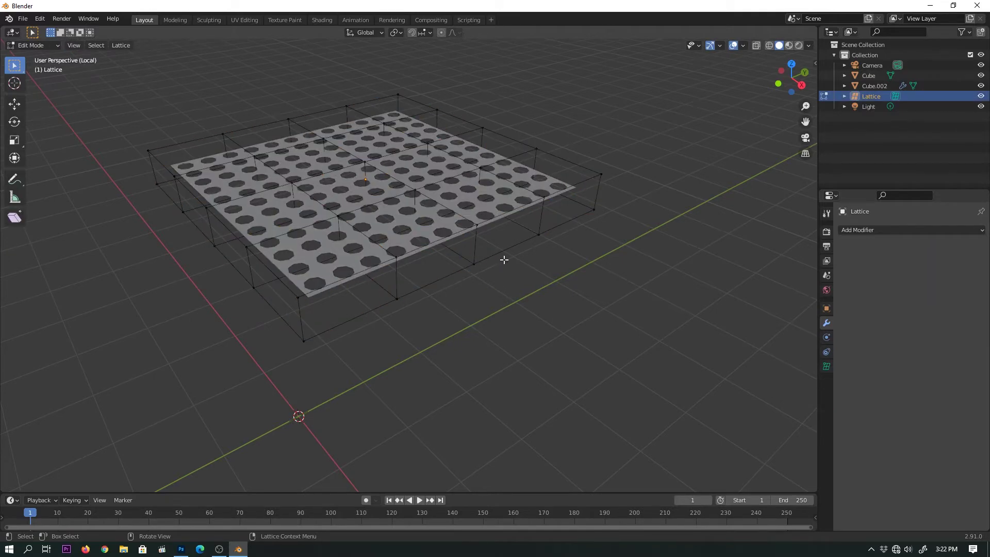
key(KP_7)
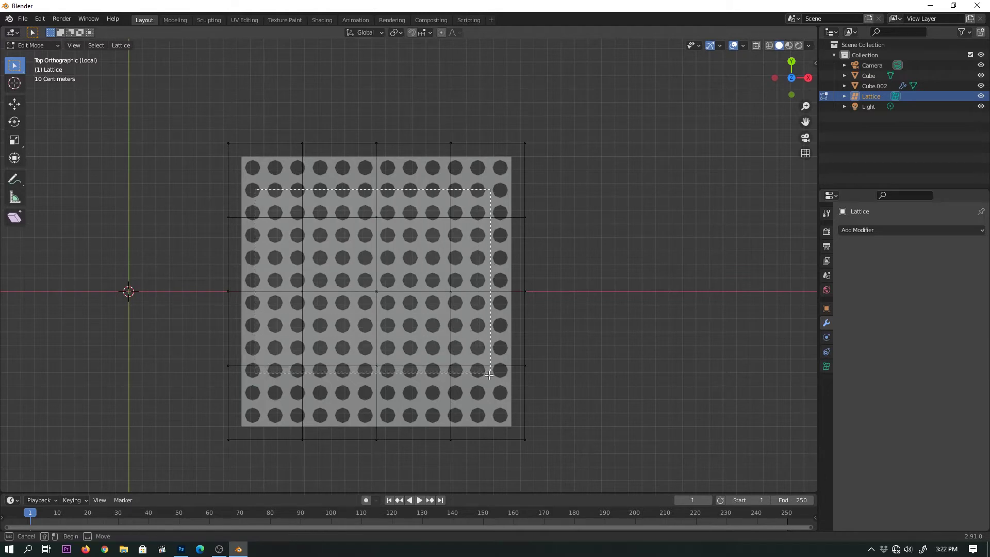
mouse_move(256, 193)
middle_down()
mouse_move(470, 351)
mouse_move(459, 301)
mouse_move(411, 276)
mouse_move(414, 324)
mouse_move(434, 337)
middle_up()
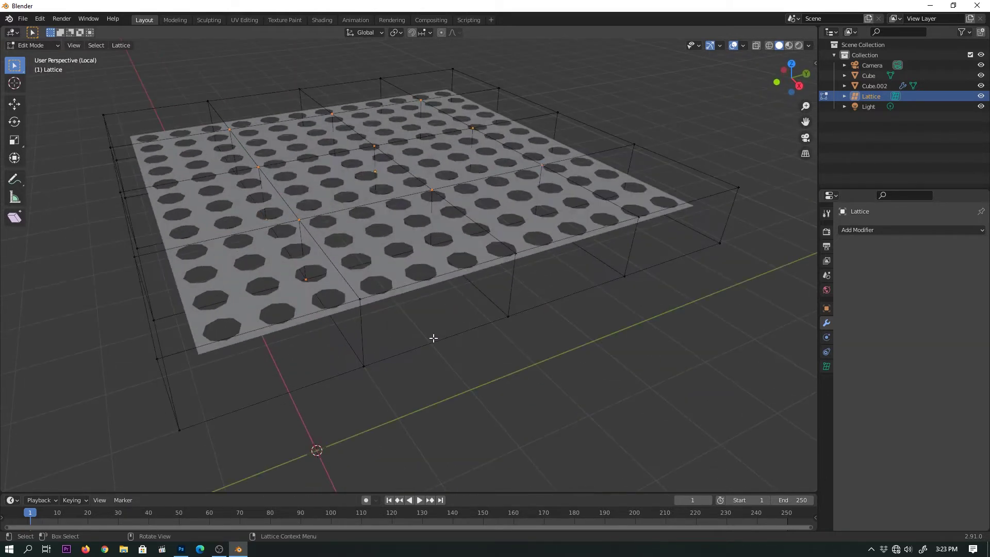
Step: Lower the selected lattice points about 0.1 m along Z, then return to Object Mode
key(g)
key(z)
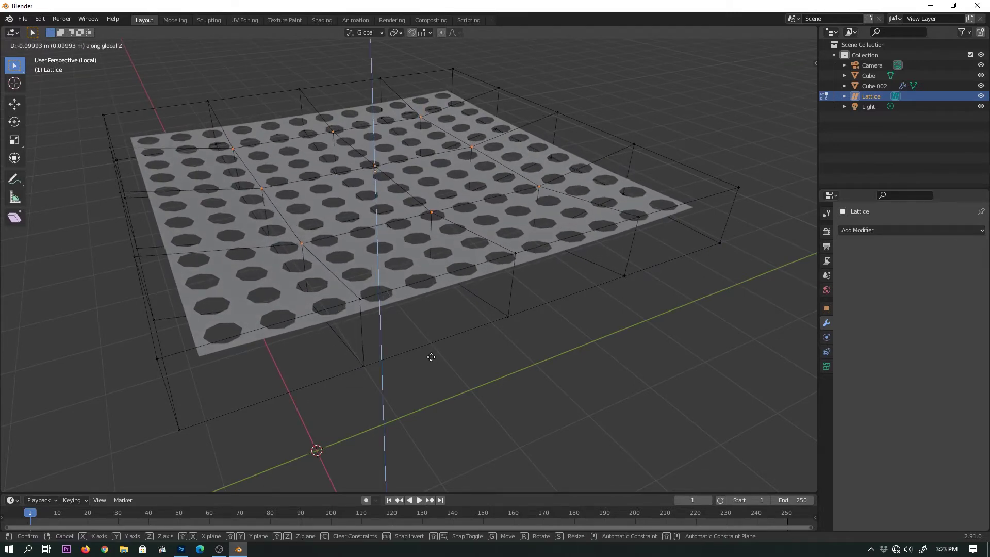
click(431, 357)
mouse_move(448, 331)
middle_down()
mouse_move(504, 305)
mouse_move(442, 323)
mouse_move(485, 331)
mouse_move(499, 325)
mouse_move(493, 316)
mouse_move(465, 325)
mouse_move(465, 347)
mouse_move(494, 351)
middle_up()
key(g)
click(441, 325)
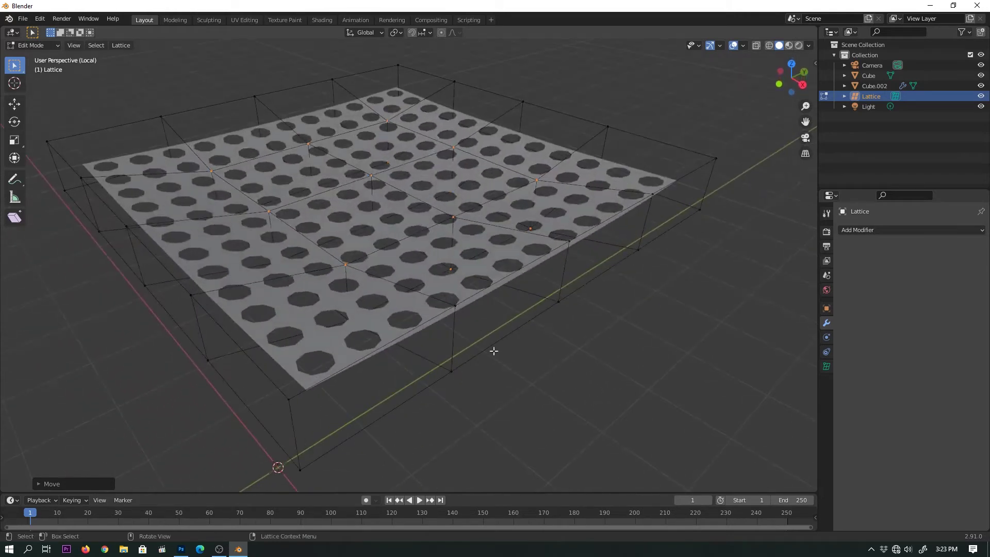
key(Tab)
click(501, 298)
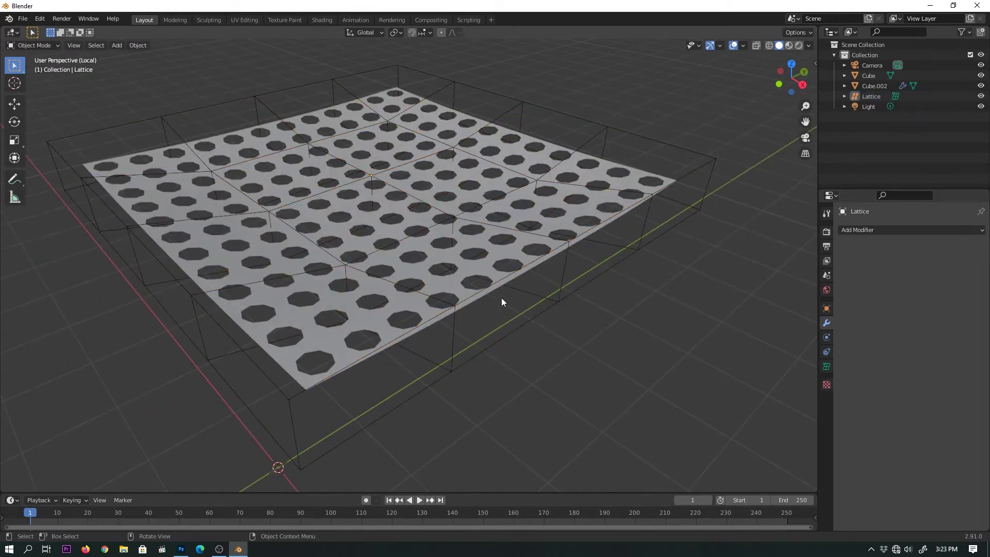
Step: Apply the Lattice modifier on the perforated plate
click(601, 213)
click(955, 246)
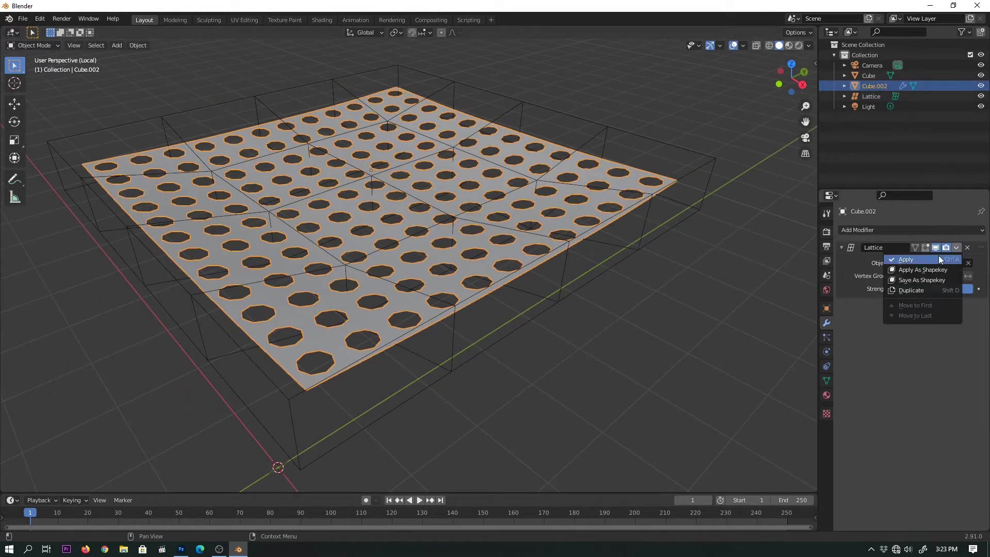
click(930, 260)
Step: Delete the Lattice object and reselect the plate
click(712, 302)
click(643, 247)
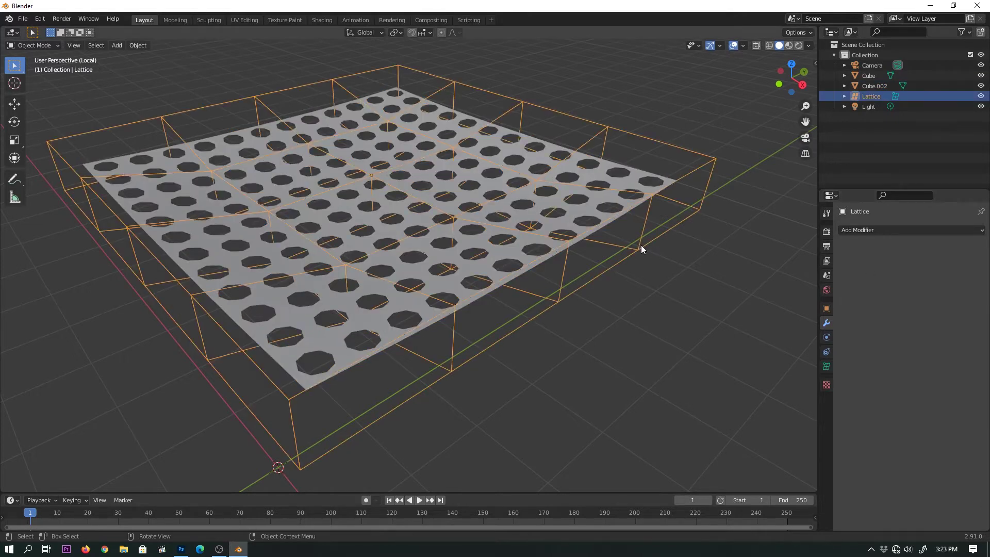
key(Delete)
mouse_move(599, 286)
middle_down()
mouse_move(569, 290)
mouse_move(608, 247)
mouse_move(550, 295)
middle_up()
click(465, 277)
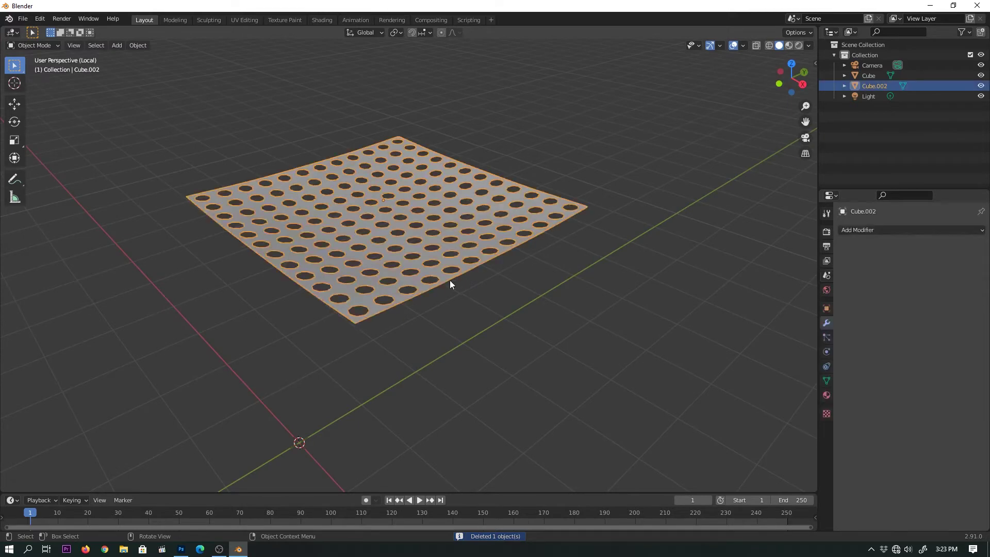
scroll(459, 281, up, 2)
Step: Enter edge-select Edit Mode on the plate with its border edges selected
scroll(479, 279, up, 2)
key(Tab)
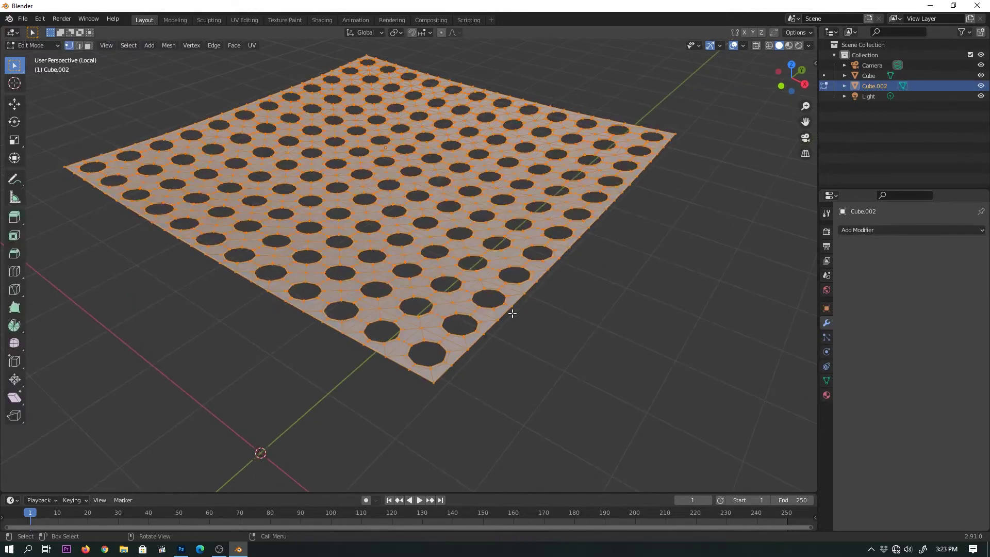
key(2)
key(alt+a)
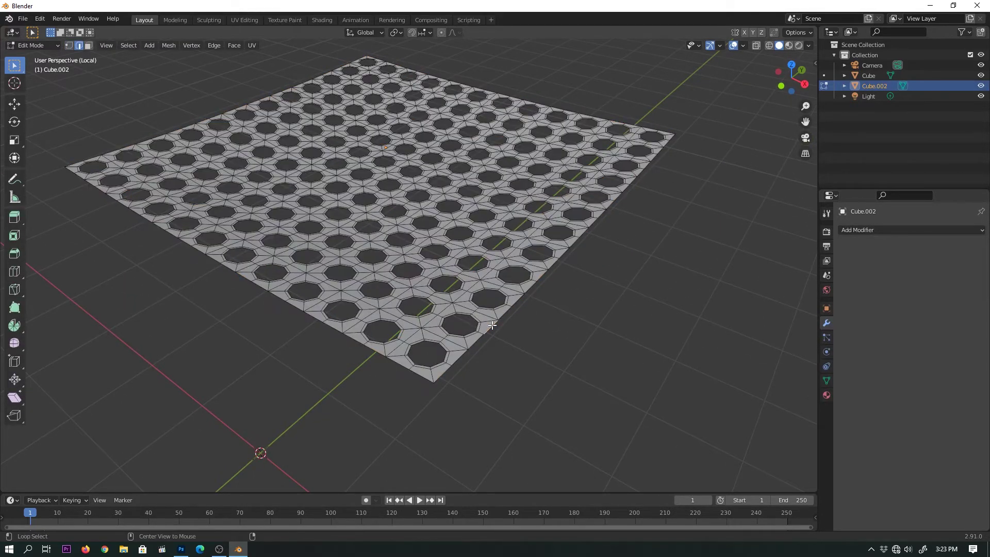
key(ctrl+z)
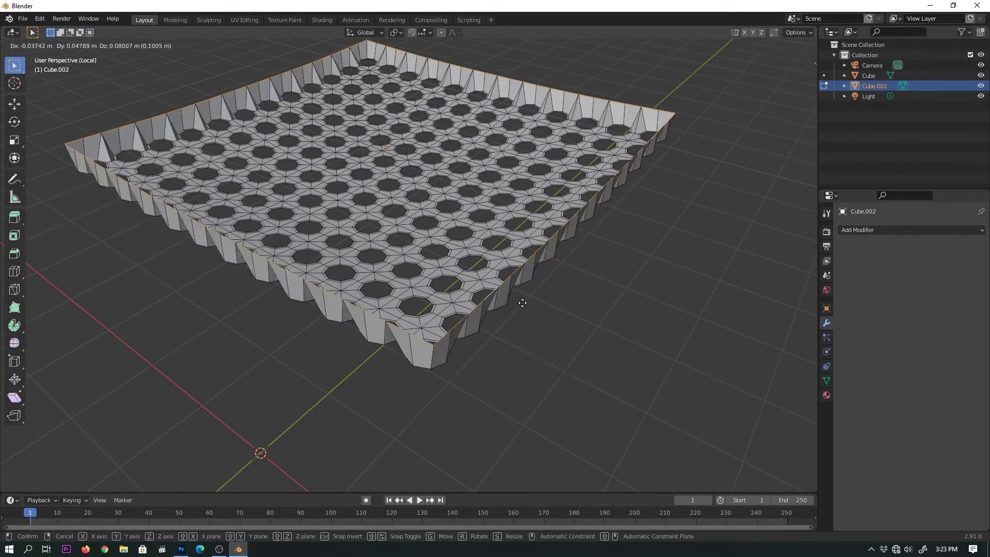
key(ctrl+shift+z)
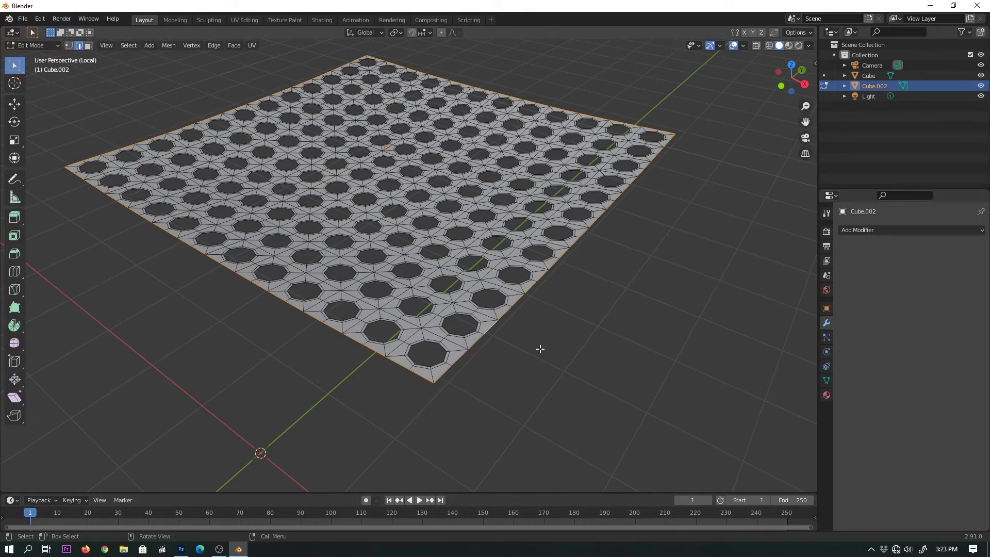
key(Tab)
click(592, 344)
key(Tab)
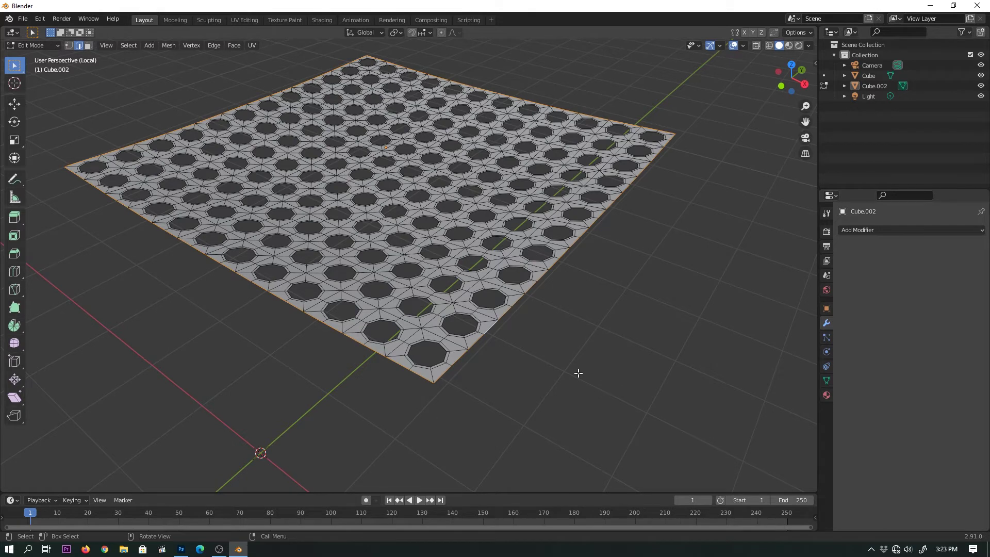
Step: Flatten the border edges to one height with S Z 0
key(s)
text(z)
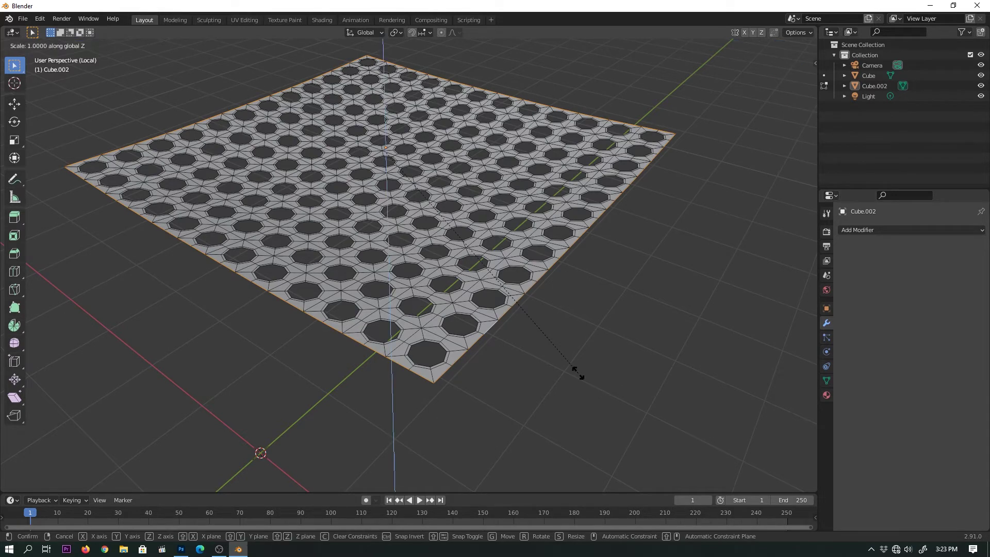
text(0)
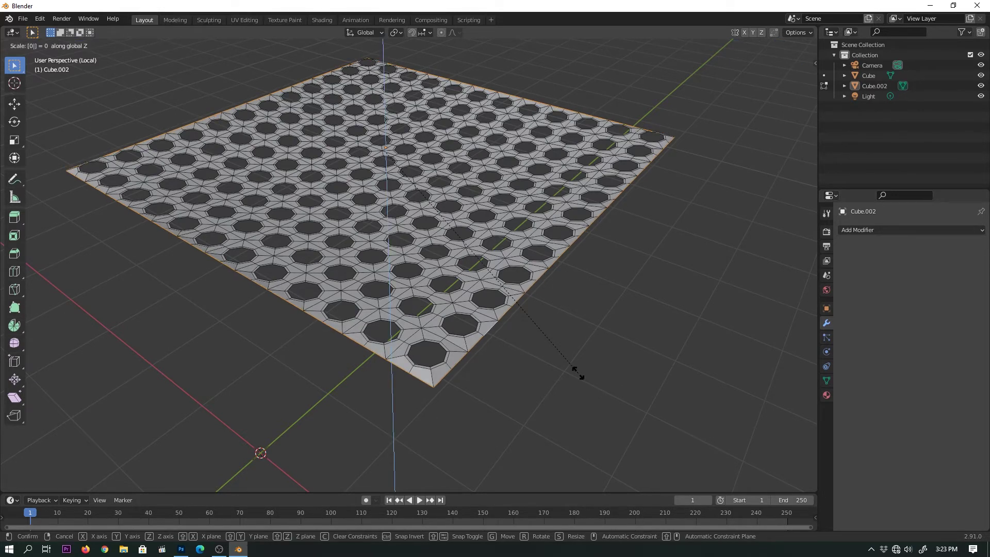
key(Return)
key(KP_1)
scroll(567, 217, up, 3)
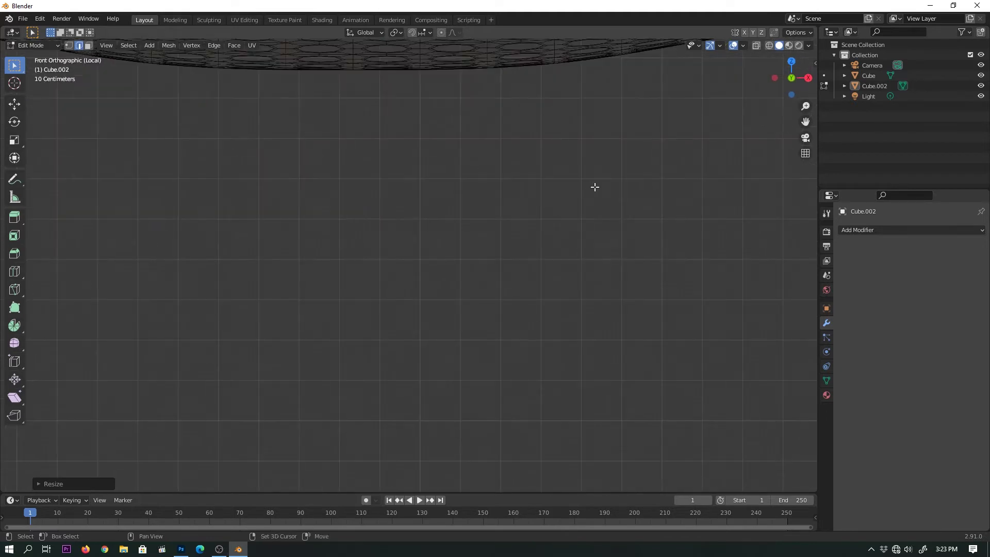
shift+middle_drag(595, 186, 559, 387)
Step: Raise the flattened border about 0.0179 m along Z, then leave Edit Mode
key(g)
key(z)
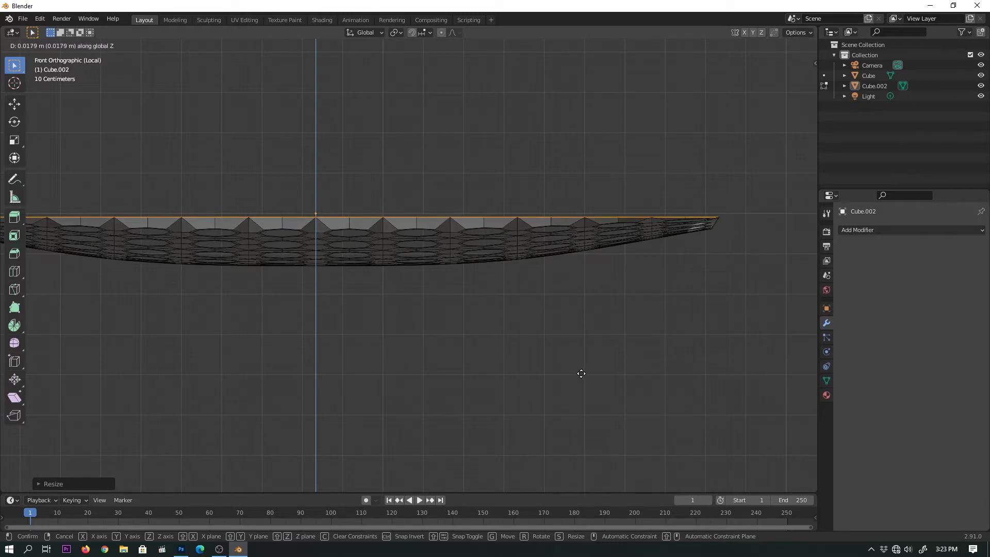
click(581, 373)
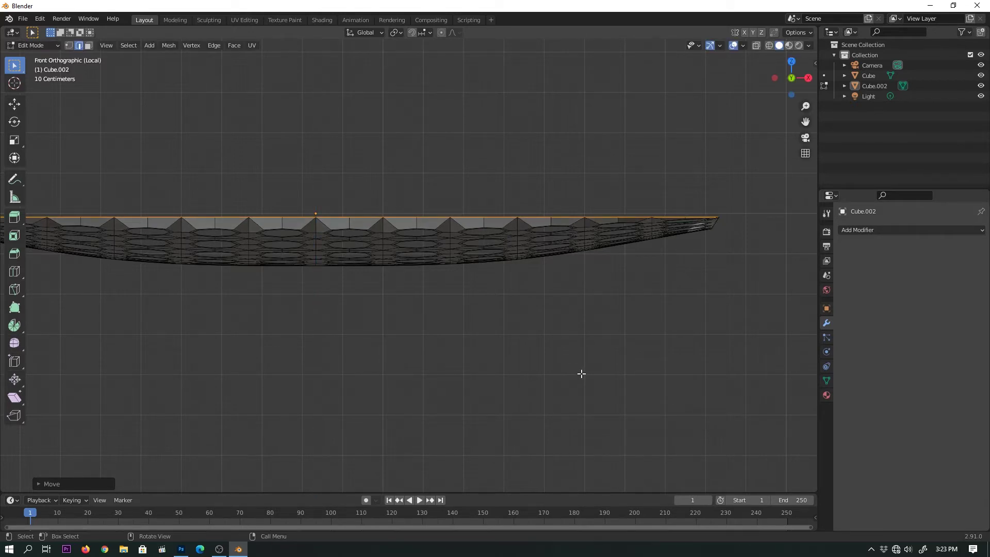
scroll(582, 374, down, 1)
mouse_move(632, 361)
middle_down()
mouse_move(574, 360)
mouse_move(557, 384)
mouse_move(542, 386)
mouse_move(619, 398)
mouse_move(603, 380)
mouse_move(589, 390)
middle_up()
key(a)
key(alt+a)
key(Tab)
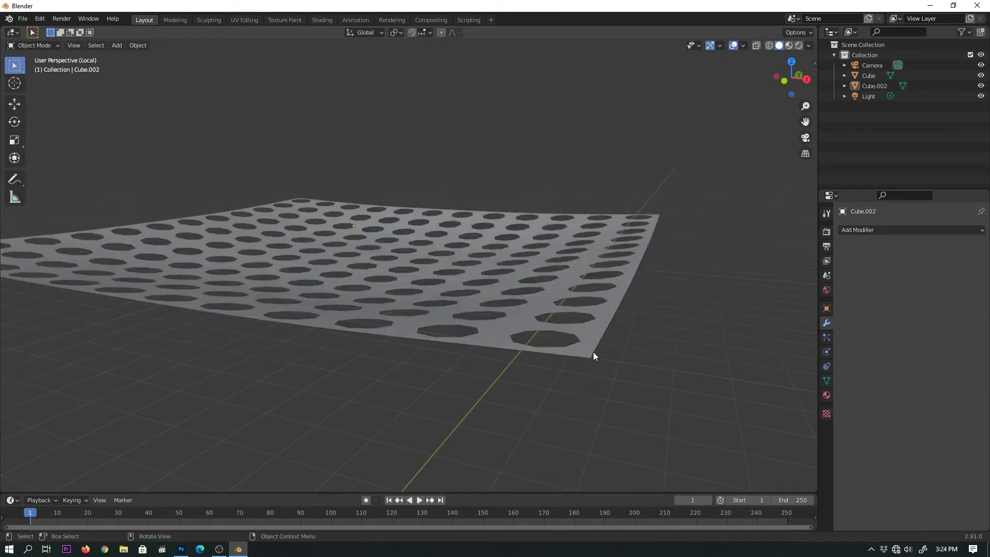
Step: Select the plate's boundary loop and extrude it as edges only
key(Tab)
alt+click(593, 351)
middle_drag(594, 351, 611, 370)
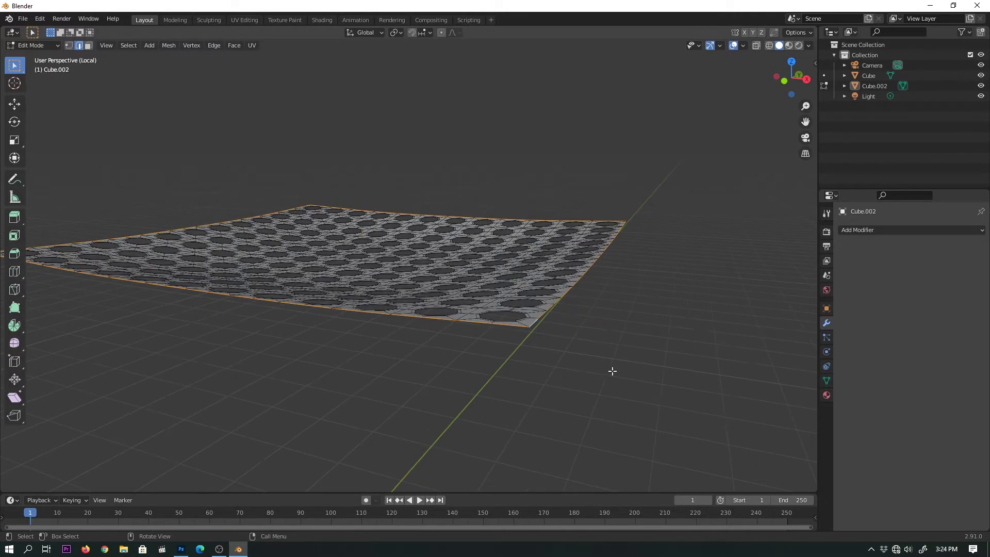
key(alt+e)
click(614, 373)
right_click(613, 373)
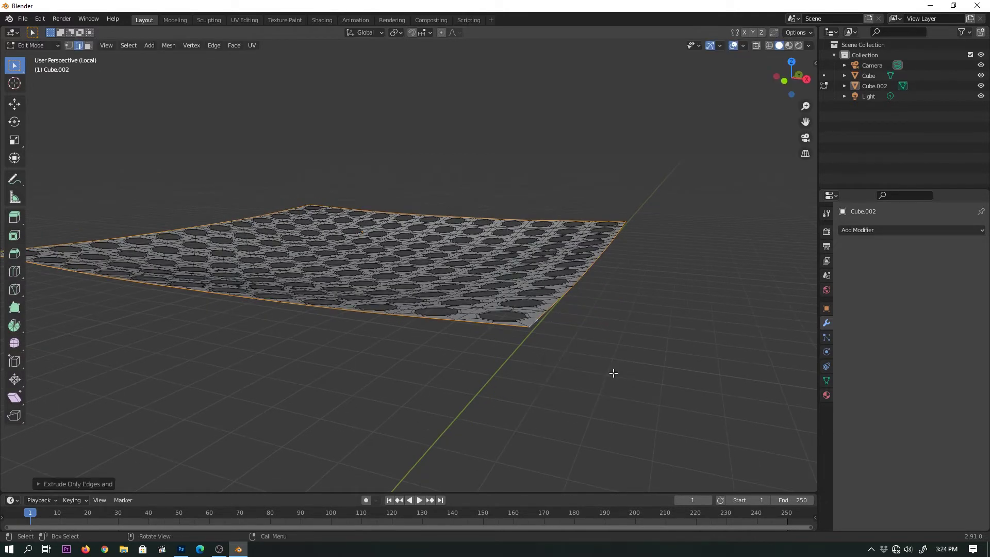
Step: Scale the extruded border up slightly and shift it along Z
key(s)
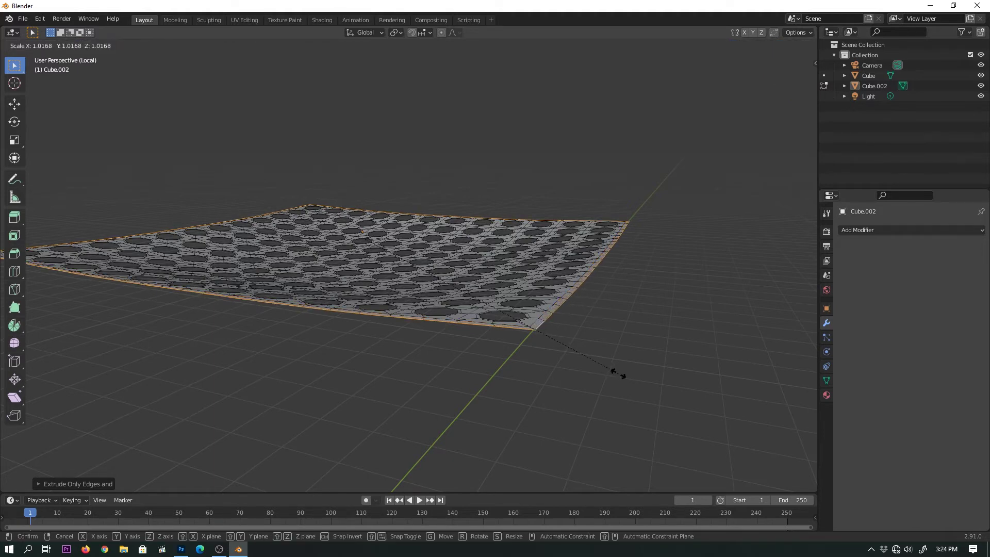
click(618, 373)
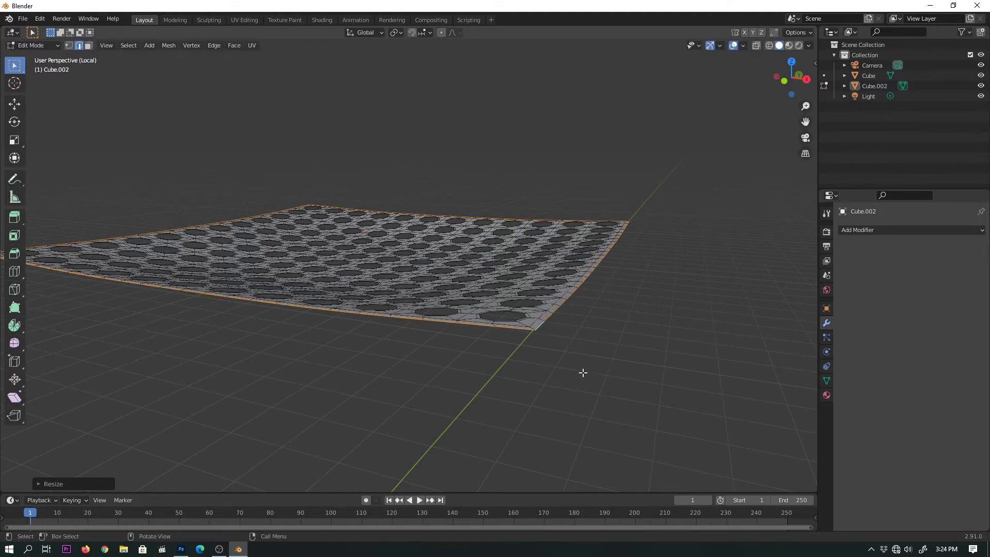
key(g)
key(z)
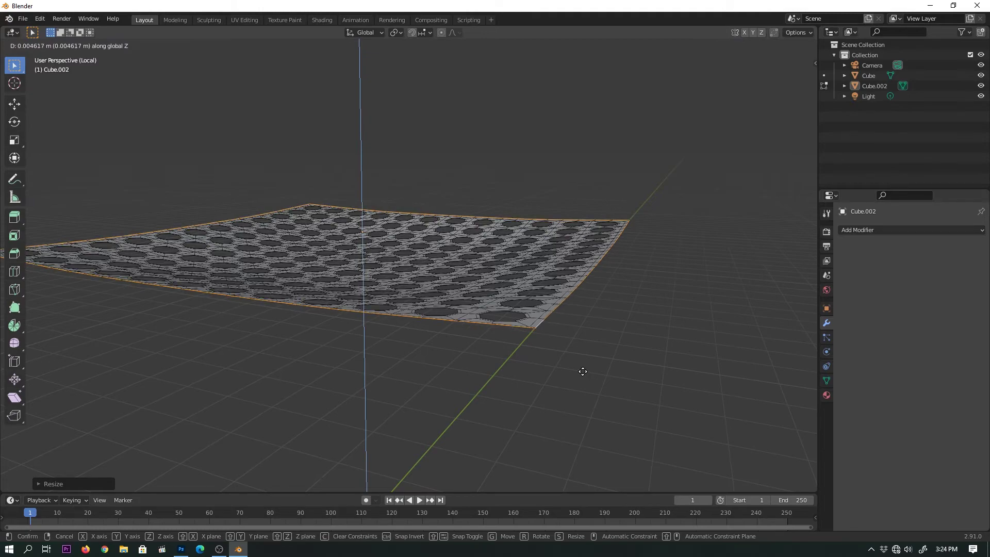
click(583, 372)
Step: Check the plate's thickness in front view with X-ray, then restore solid shading
mouse_move(628, 380)
middle_down()
mouse_move(598, 404)
mouse_move(590, 375)
middle_up()
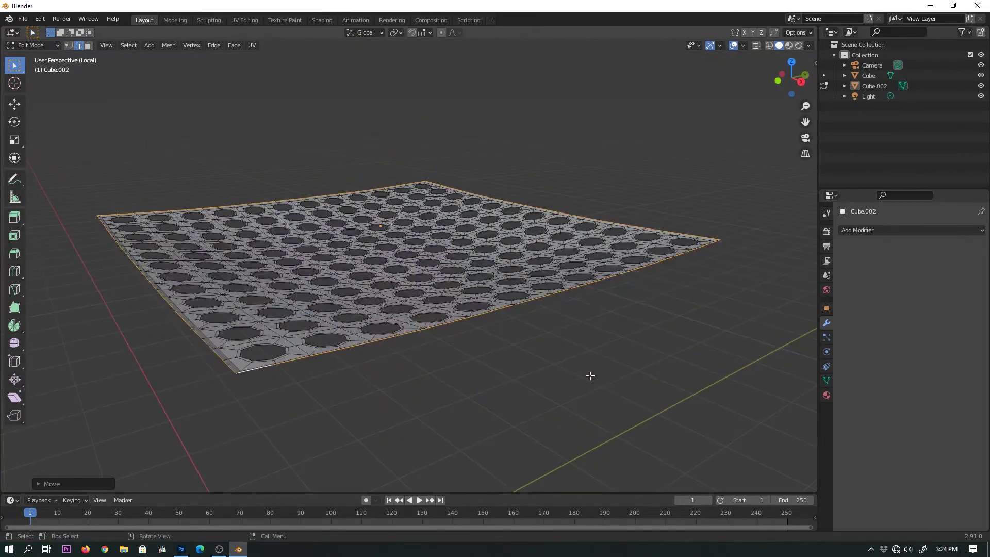
key(KP_1)
scroll(635, 267, up, 4)
shift+middle_drag(679, 248, 603, 336)
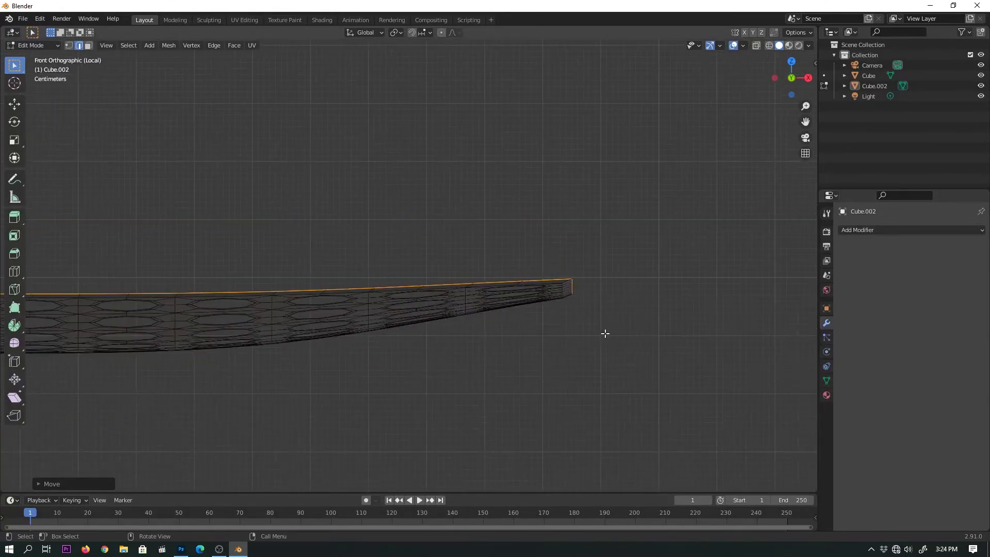
scroll(669, 348, up, 3)
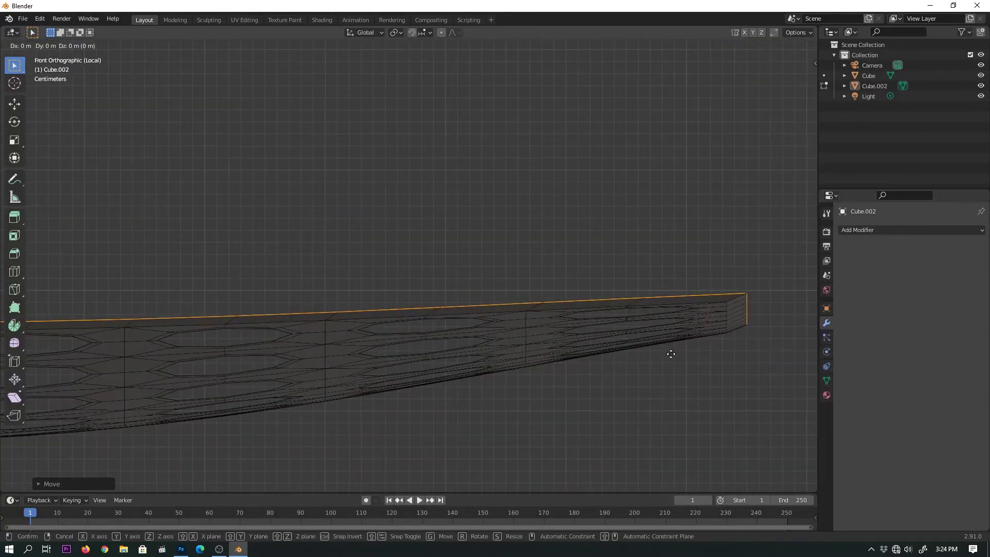
key(shift+z)
scroll(645, 386, down, 3)
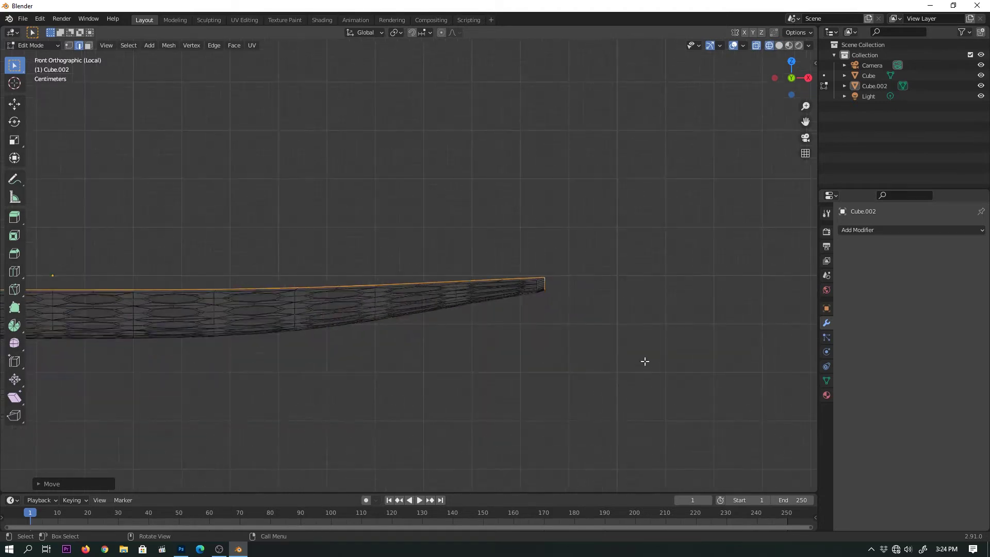
mouse_move(643, 360)
middle_down()
mouse_move(594, 393)
mouse_move(594, 343)
mouse_move(524, 327)
mouse_move(556, 373)
mouse_move(620, 314)
mouse_move(525, 310)
mouse_move(543, 311)
mouse_move(506, 338)
mouse_move(559, 339)
mouse_move(491, 339)
mouse_move(524, 336)
middle_up()
key(shift+z)
Step: Return to Object Mode and exit Local View to show the whole scene
key(Tab)
scroll(599, 384, down, 5)
key(KP_Divide)
scroll(557, 373, up, 3)
click(513, 334)
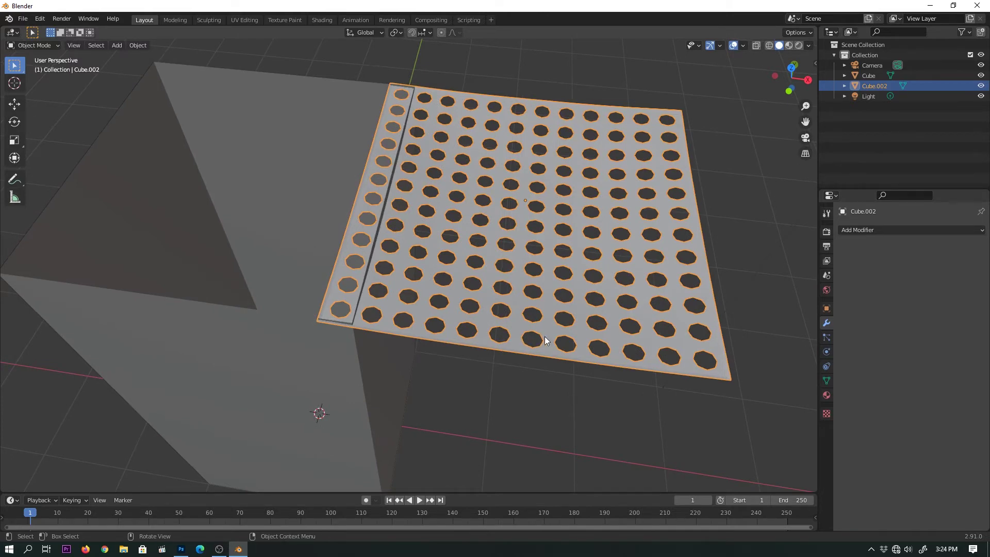
mouse_move(544, 337)
middle_down()
mouse_move(582, 297)
mouse_move(588, 313)
middle_up()
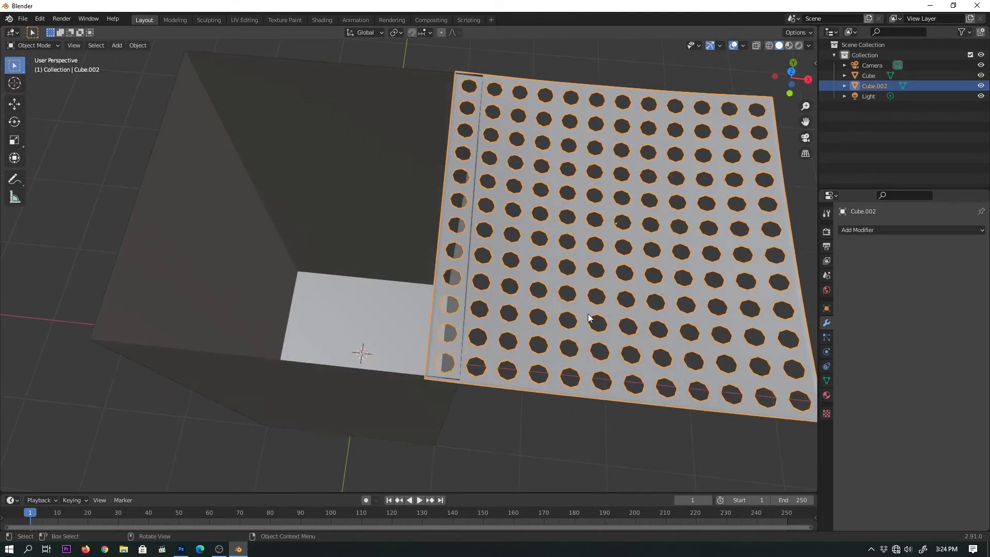
Step: Place the 3D cursor at the world origin from the box's inner face, then deselect the box
click(366, 319)
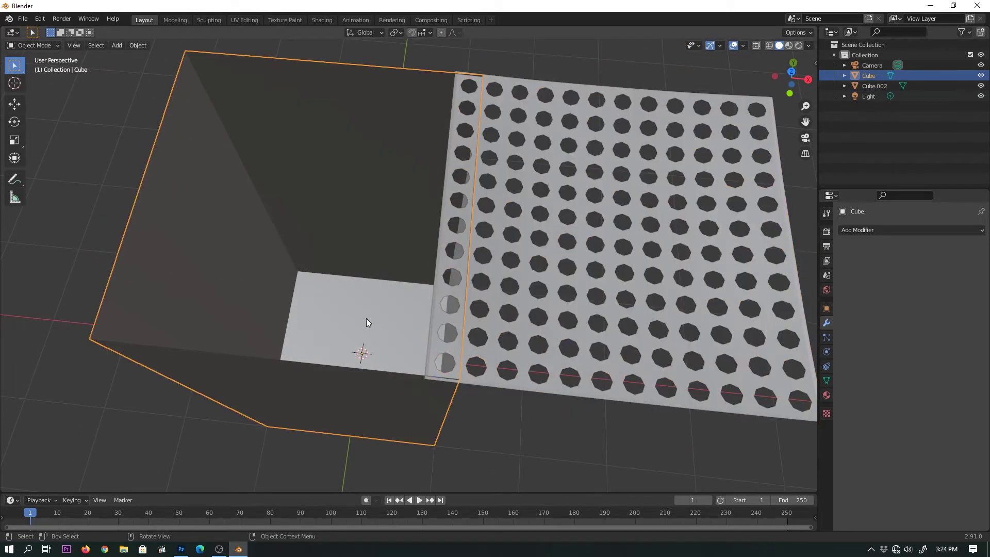
key(Tab)
key(3)
click(366, 327)
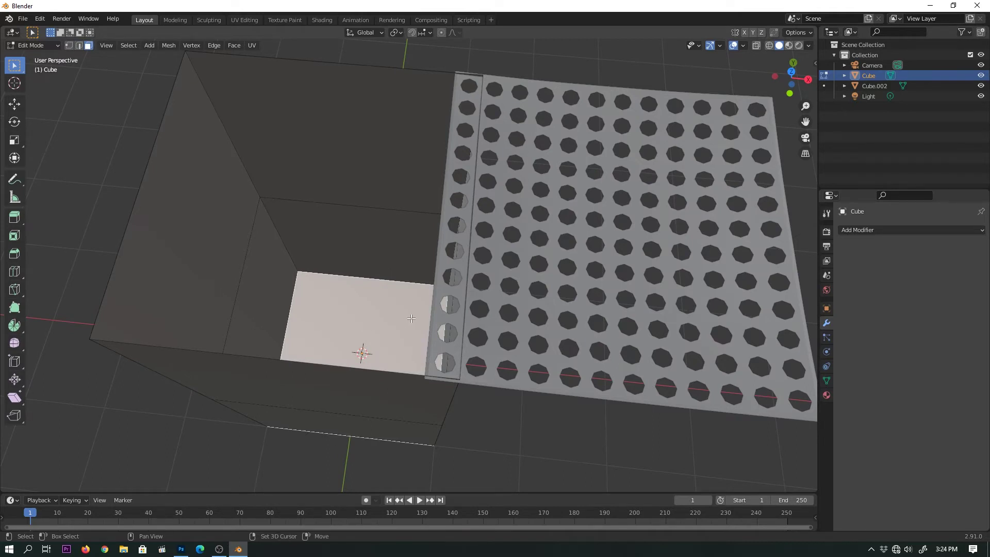
key(shift+s)
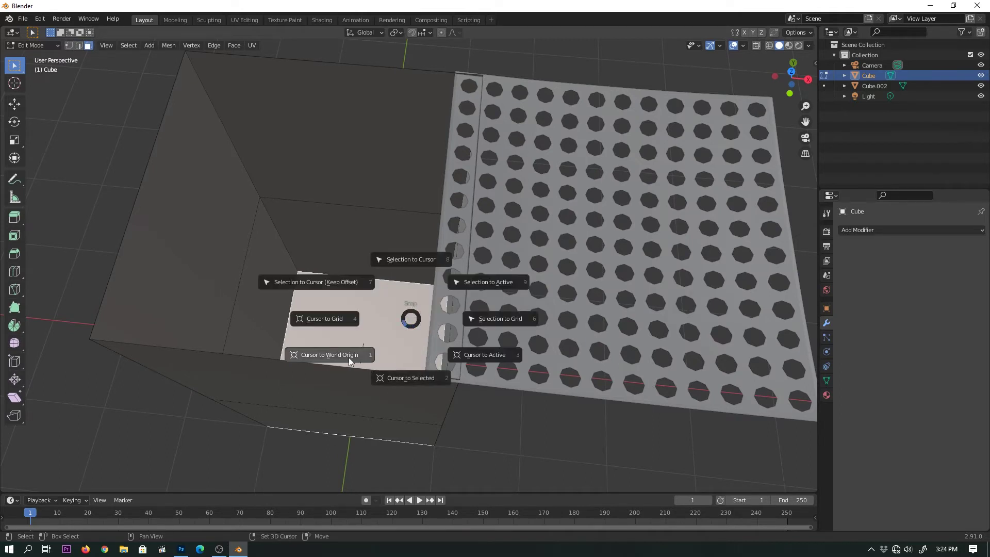
click(348, 358)
key(Tab)
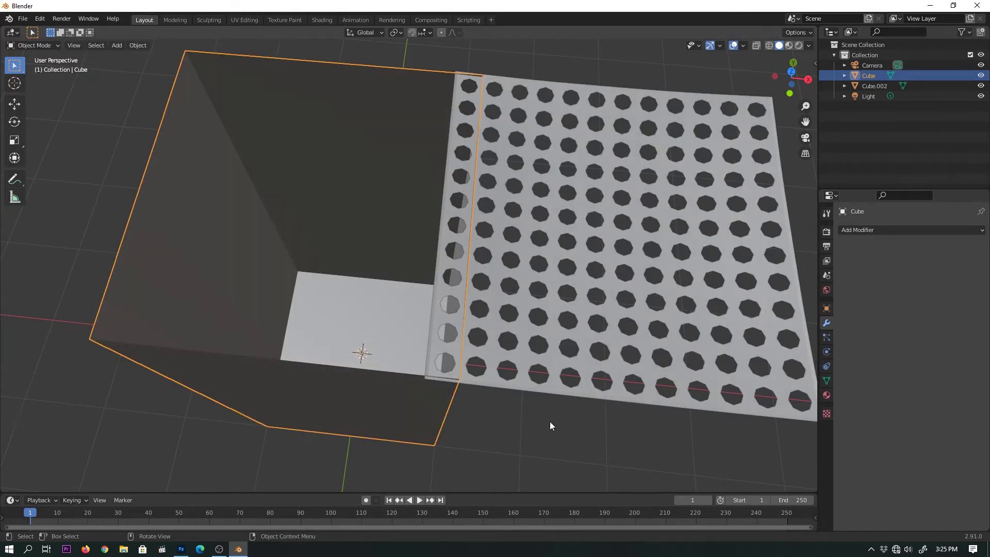
click(549, 422)
Step: Select the perforated plate and all its vertices in Edit Mode
click(589, 322)
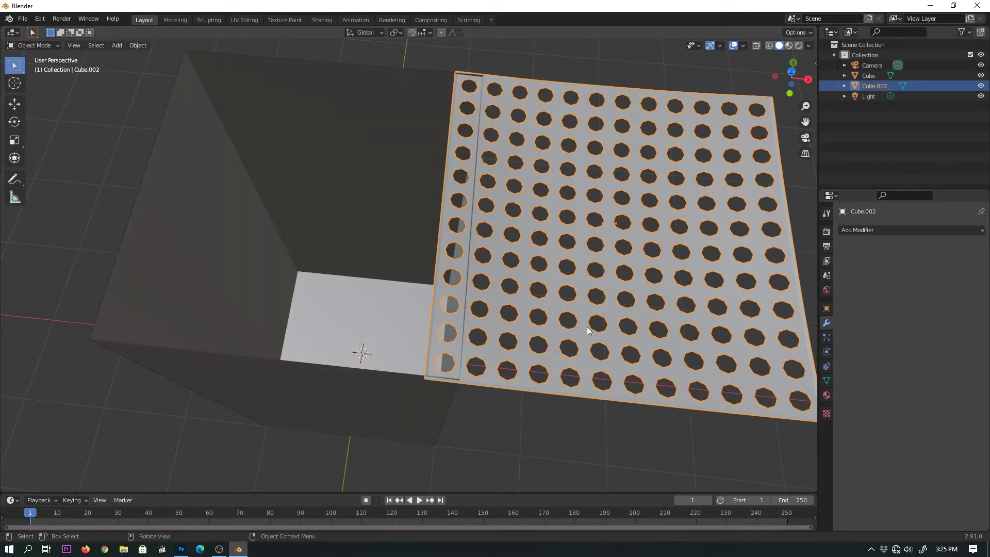
mouse_move(605, 327)
middle_down()
mouse_move(613, 330)
mouse_move(581, 318)
mouse_move(608, 317)
mouse_move(607, 340)
mouse_move(620, 330)
middle_up()
scroll(469, 354, up, 2)
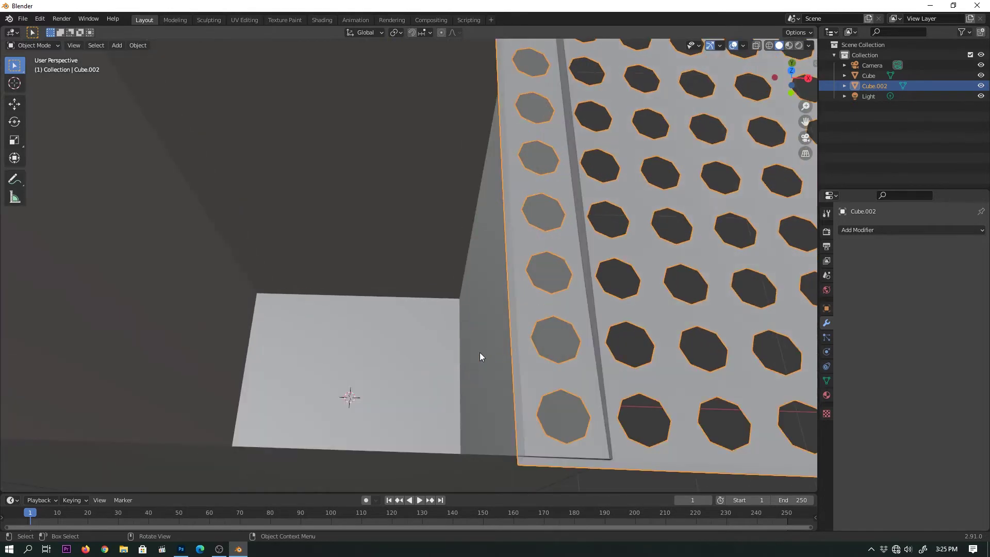
scroll(525, 357, up, 2)
scroll(516, 369, up, 1)
key(Tab)
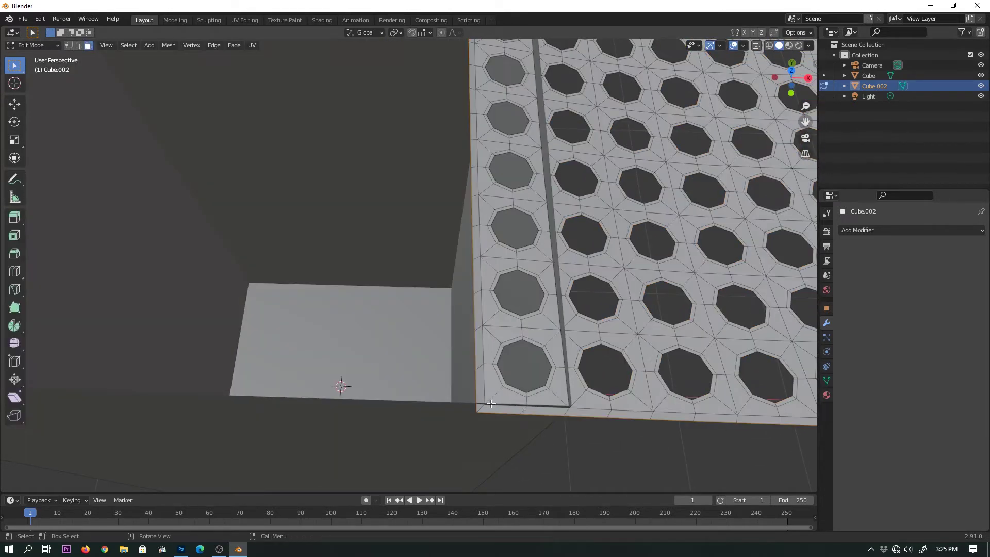
key(1)
scroll(486, 405, down, 2)
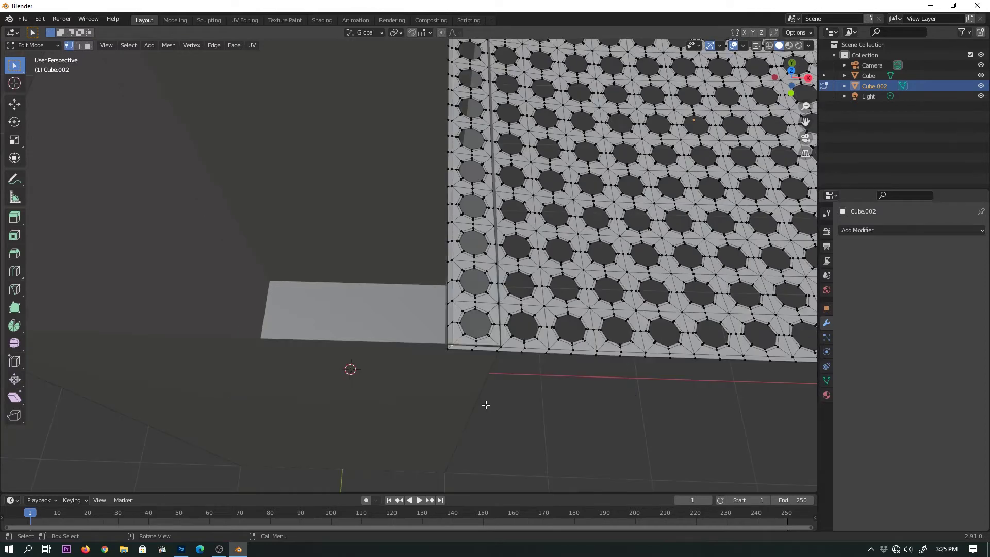
key(a)
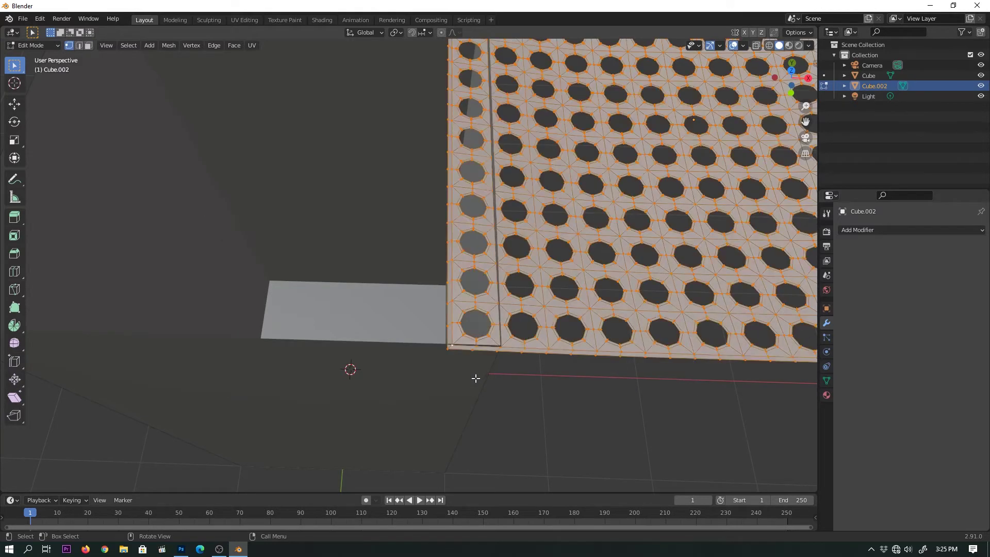
scroll(457, 362, down, 3)
middle_drag(446, 361, 414, 122)
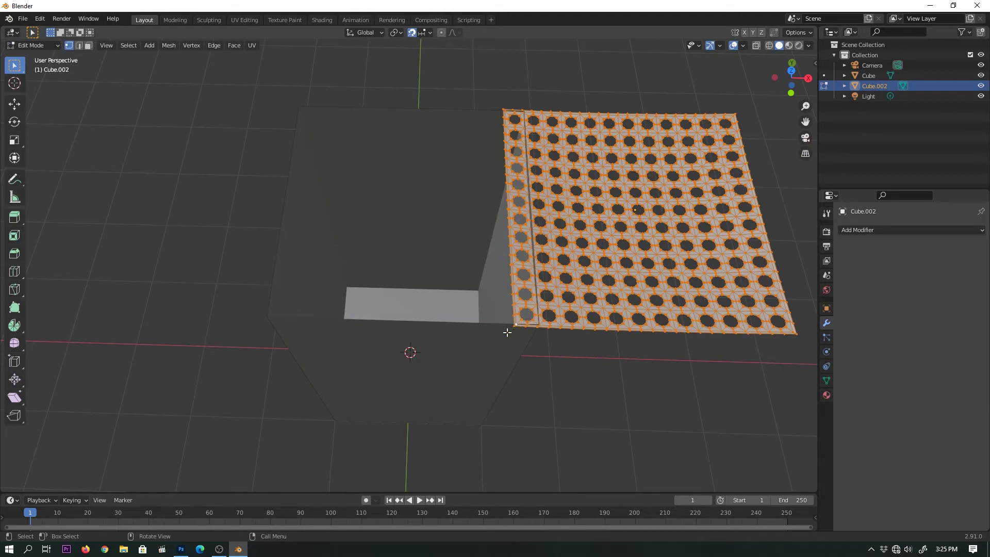
Step: Move the plate's geometry along X so it sits over the box
key(g)
key(y)
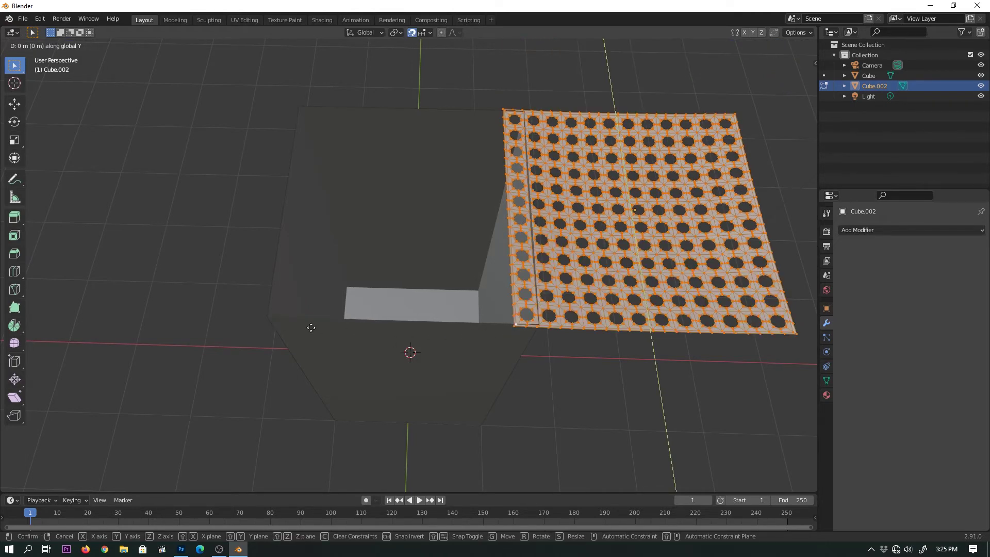
key(x)
key(y)
key(x)
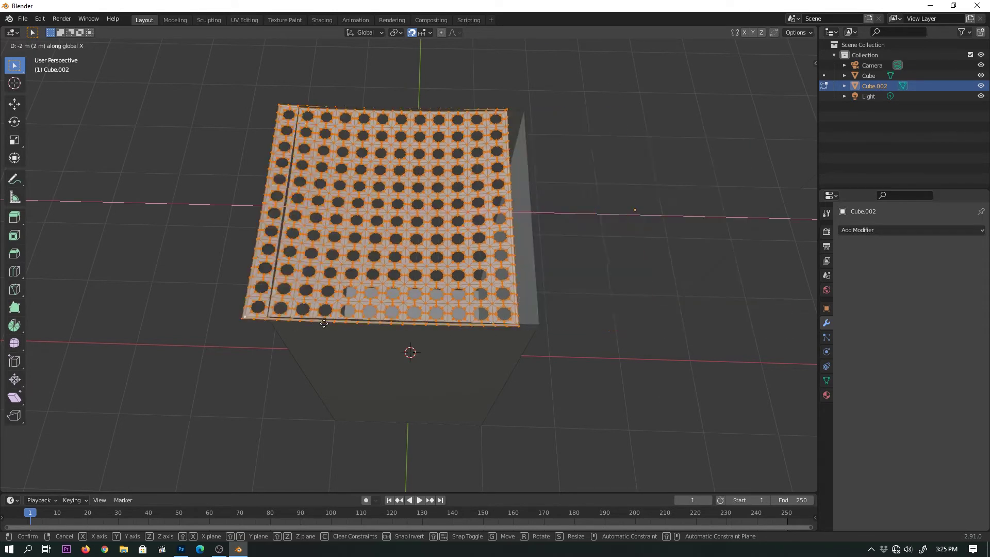
click(428, 331)
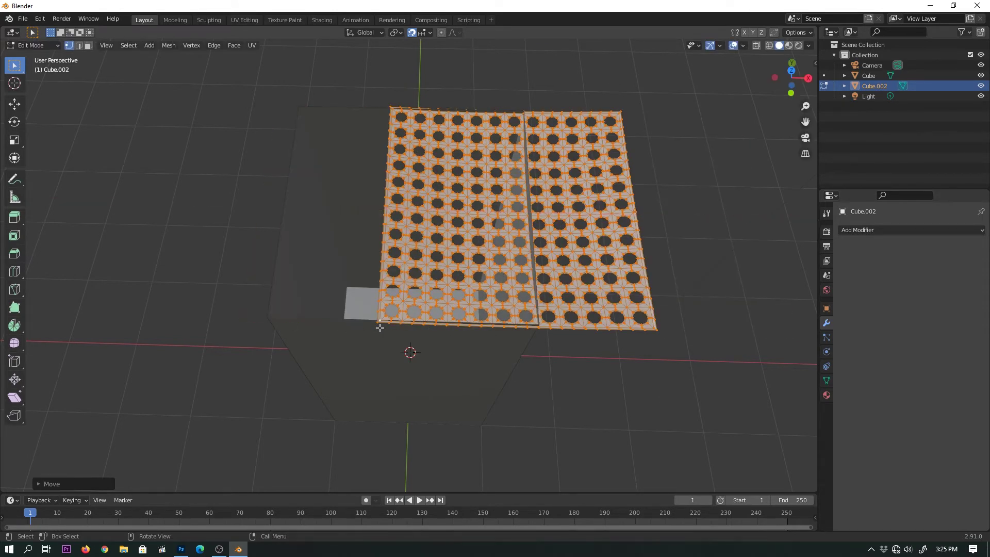
key(g)
click(272, 314)
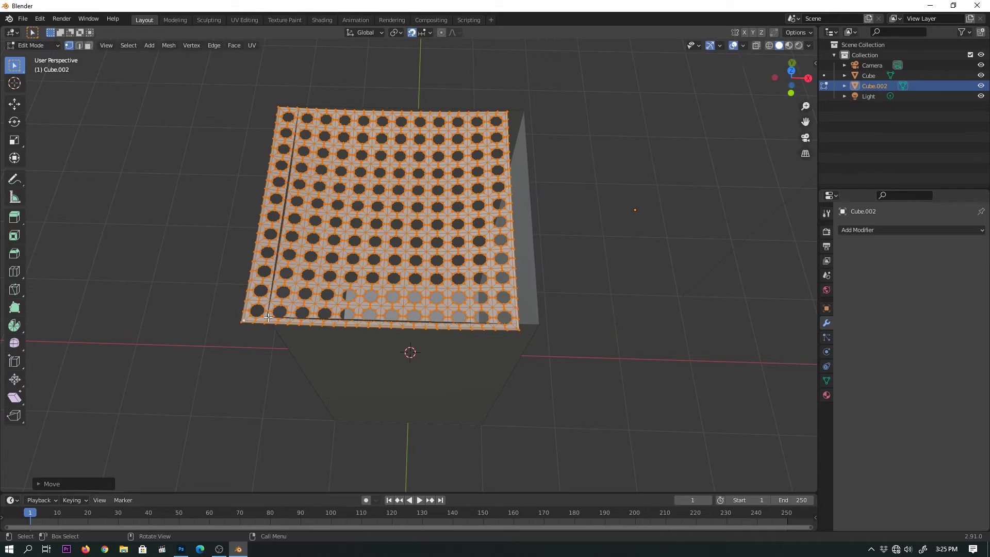
Step: Set Snap to Vertex with Active and snap the plate's corner to the box's edge
scroll(409, 266, up, 5)
shift+middle_drag(219, 311, 347, 290)
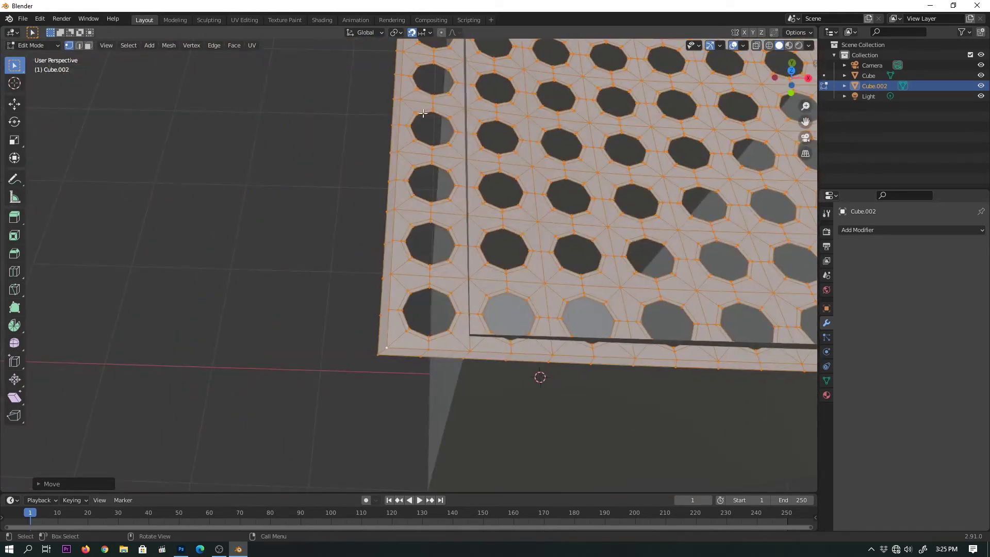
click(431, 33)
click(433, 74)
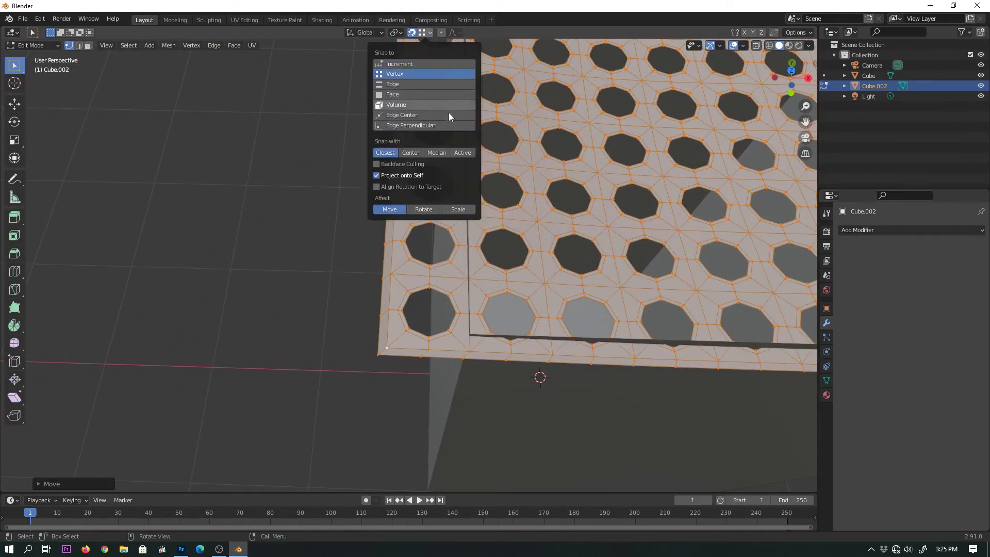
click(456, 152)
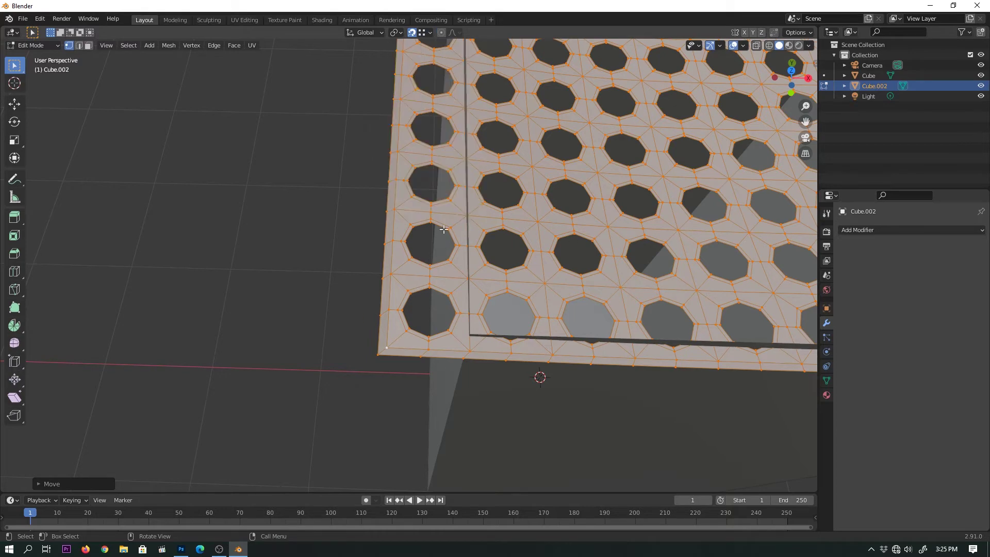
key(ctrl+z)
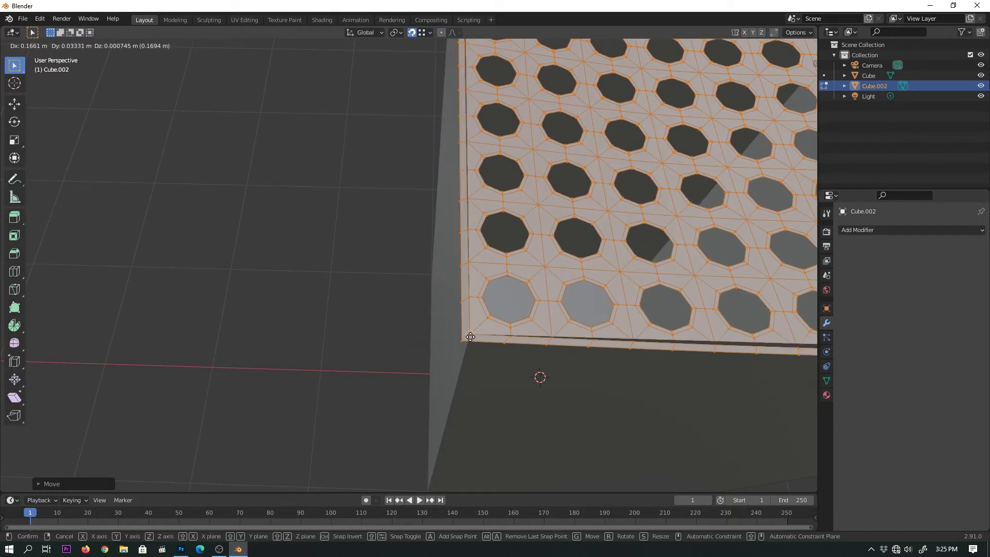
scroll(525, 264, down, 4)
Step: Return to Object Mode and make a first slight scale adjustment to the plate
key(Tab)
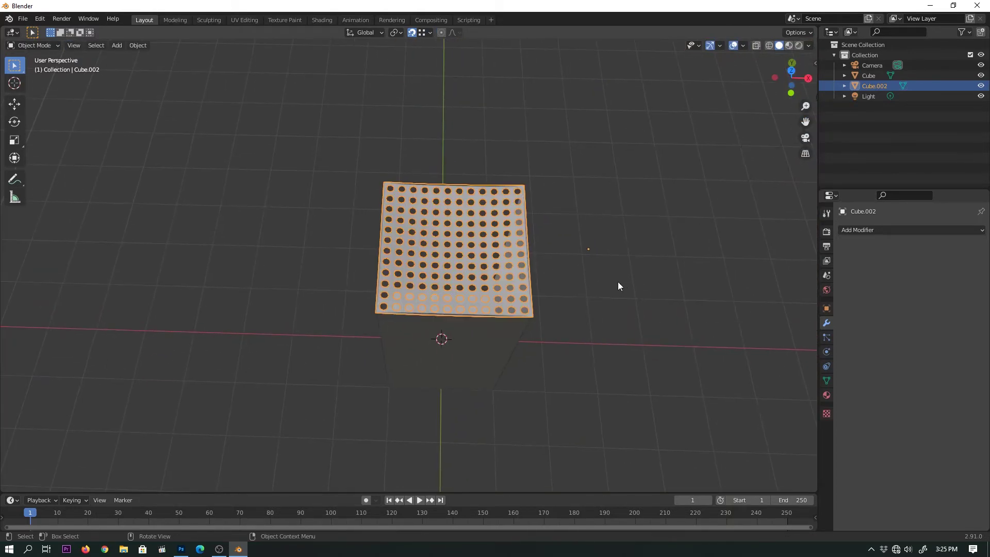
middle_drag(618, 282, 537, 253)
scroll(447, 243, up, 4)
mouse_move(446, 249)
middle_down()
mouse_move(535, 261)
mouse_move(517, 265)
mouse_move(664, 235)
middle_up()
scroll(522, 262, up, 2)
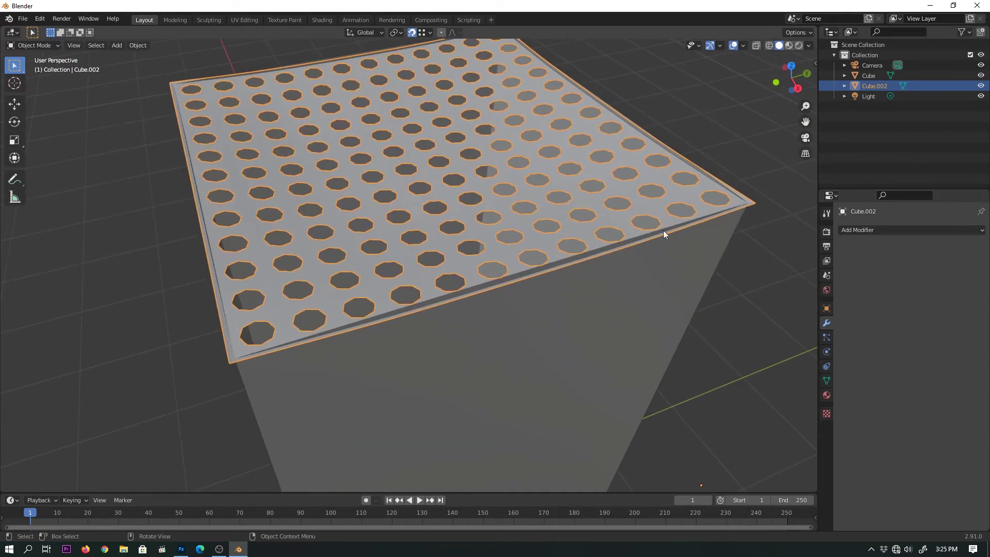
click(771, 286)
click(668, 198)
key(s)
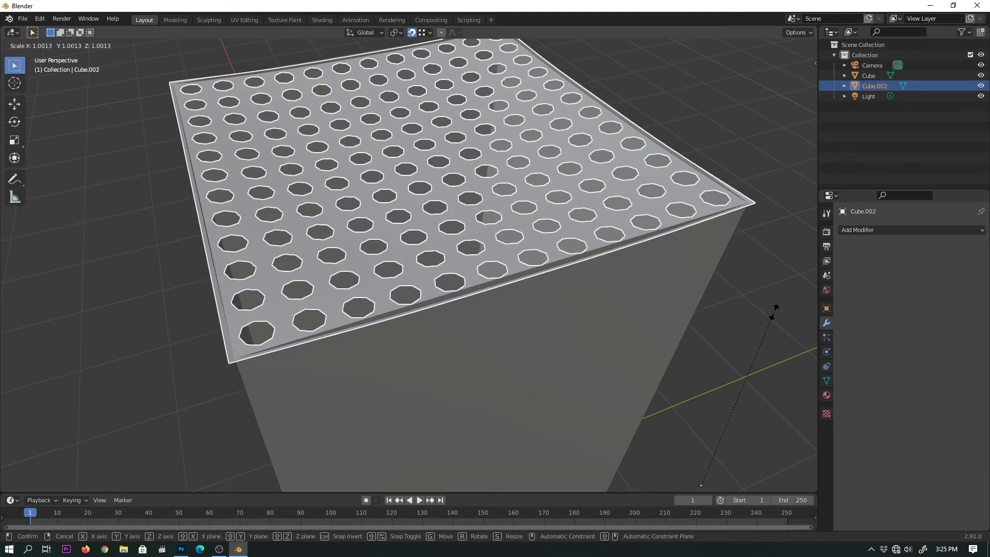
click(773, 312)
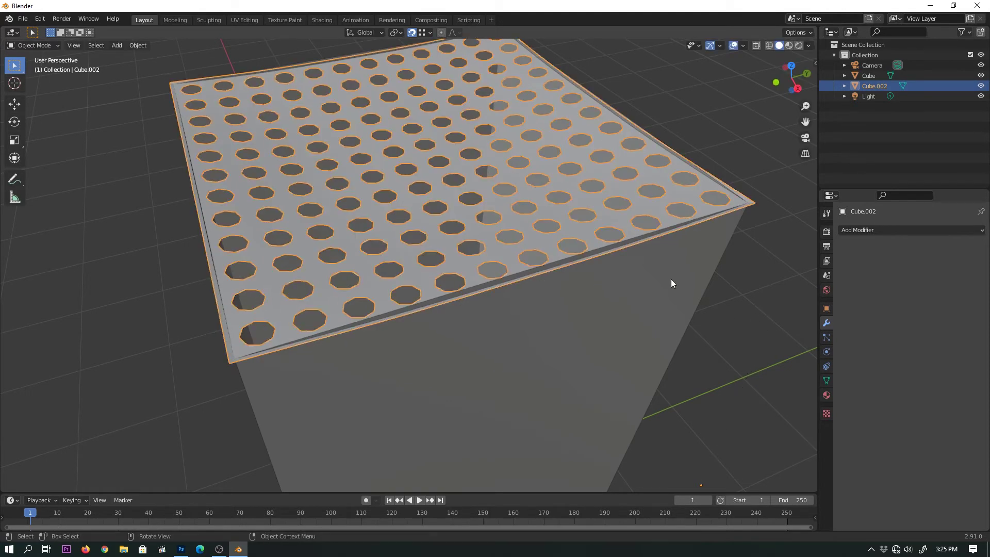
Step: Reposition the plate's origin point using the Set Origin options
click(583, 230)
click(544, 225)
click(138, 45)
click(268, 101)
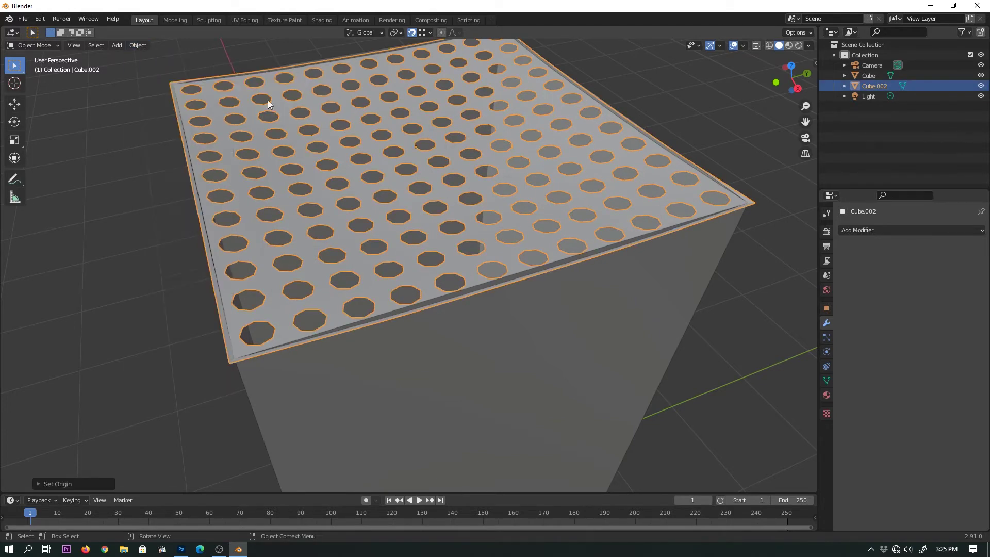
click(510, 214)
click(513, 224)
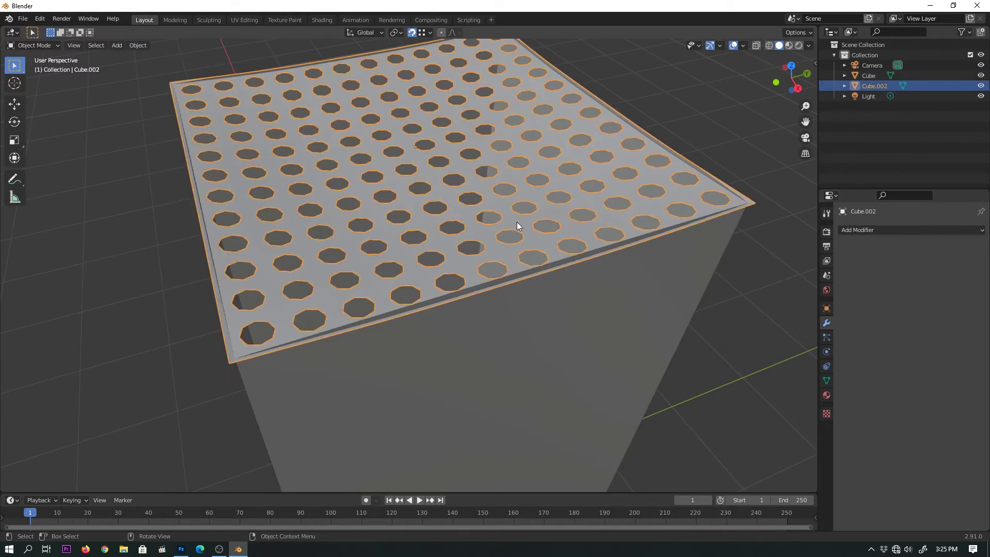
Step: Shrink Cube.002 to about 0.978 so it fits inside the box's top rim
middle_drag(676, 299, 647, 313)
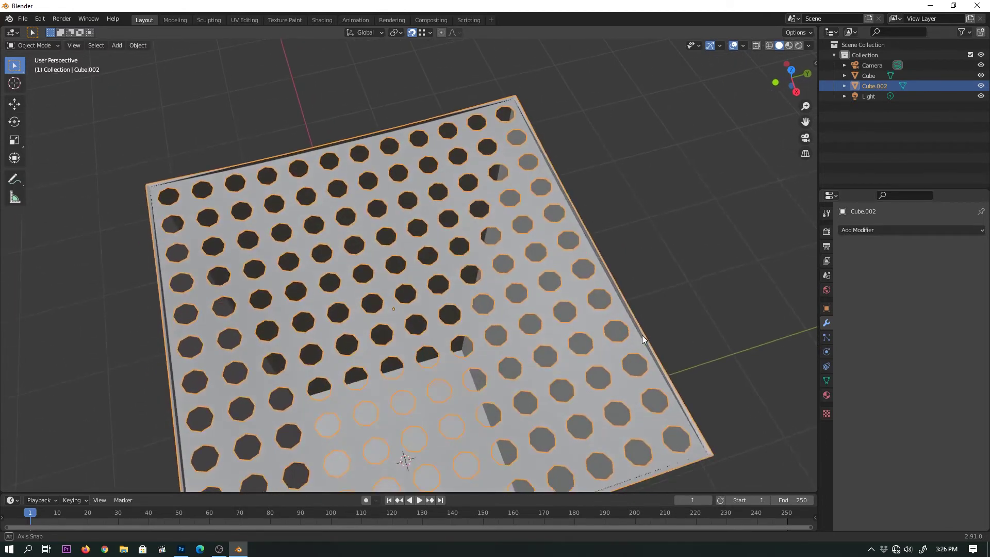
key(s)
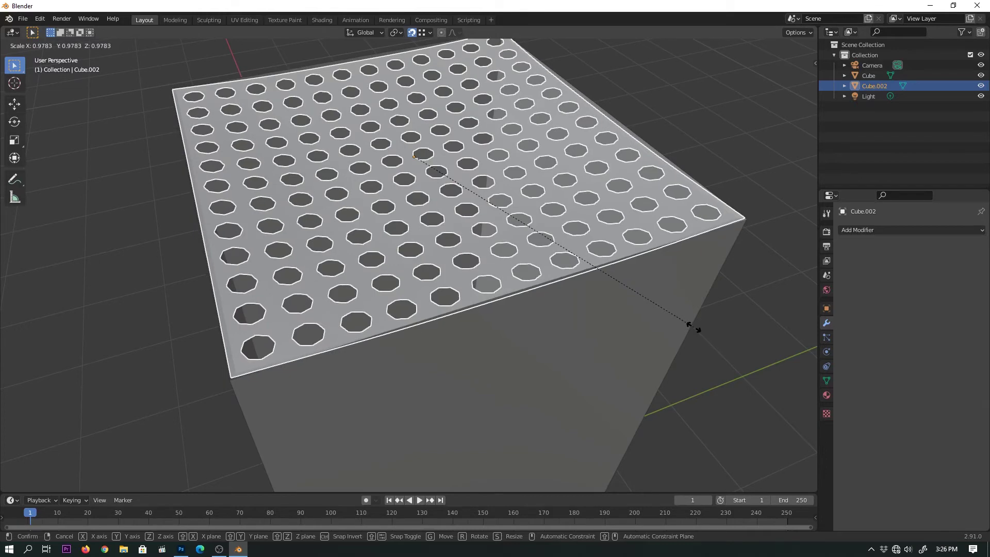
click(695, 329)
mouse_move(694, 330)
middle_down()
mouse_move(577, 311)
mouse_move(638, 317)
middle_up()
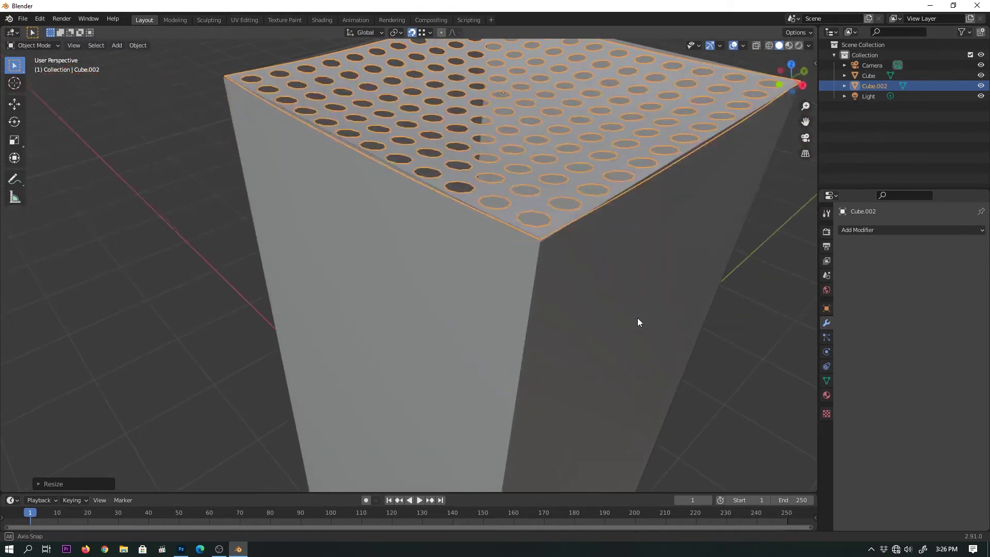
middle_drag(568, 291, 558, 256)
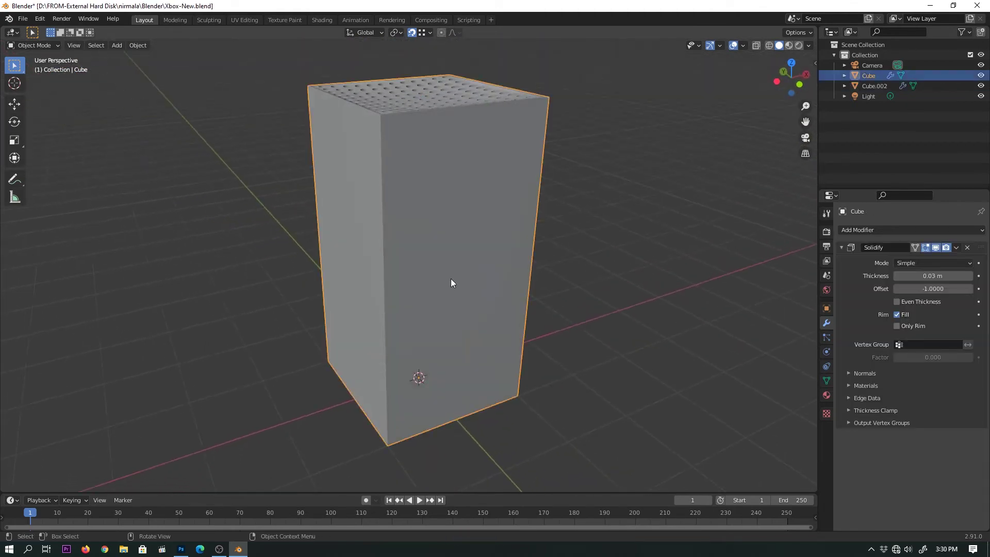
Step: Add 11 evenly spaced vertical loop cuts around the console body
key(Tab)
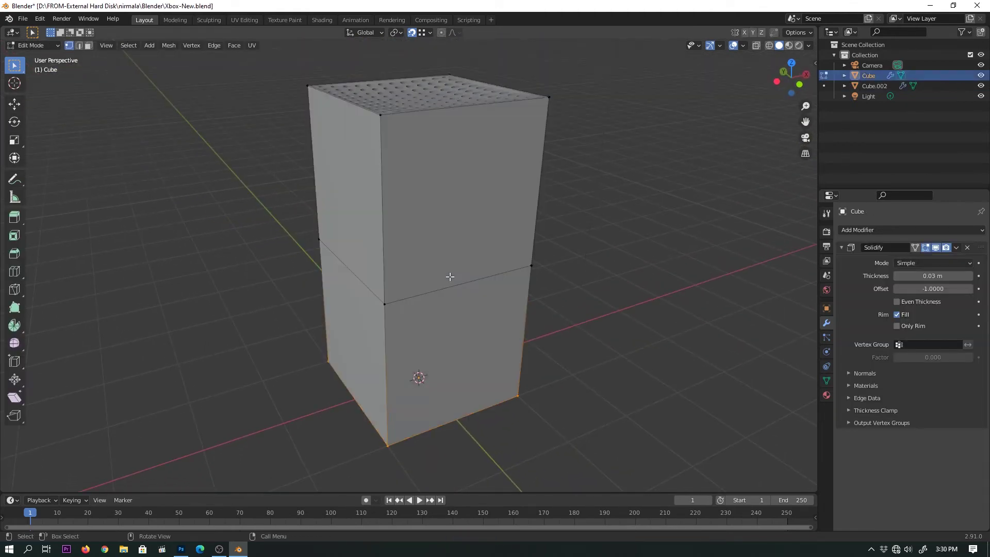
key(ctrl+r)
scroll(439, 295, up, 5)
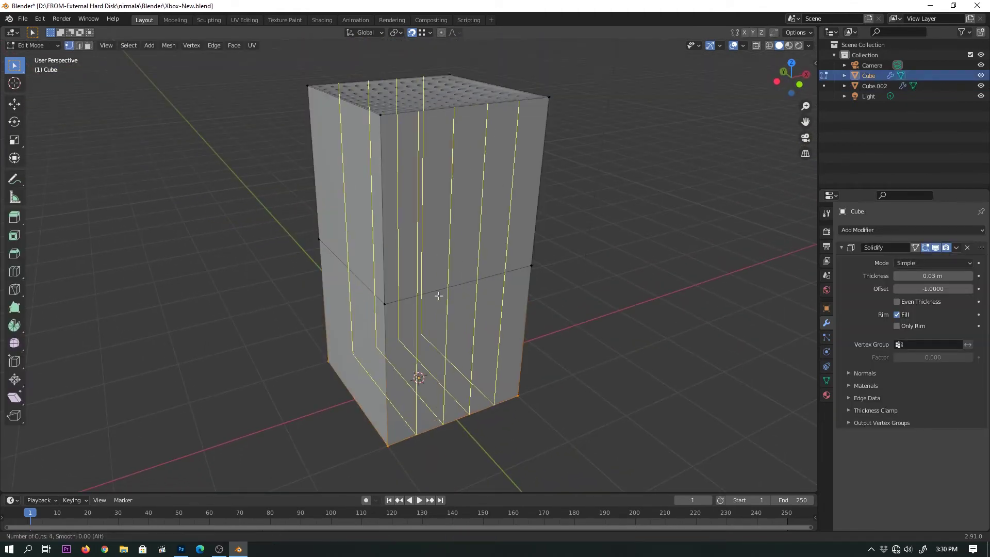
scroll(439, 295, up, 1)
scroll(439, 295, up, 1)
scroll(438, 296, up, 1)
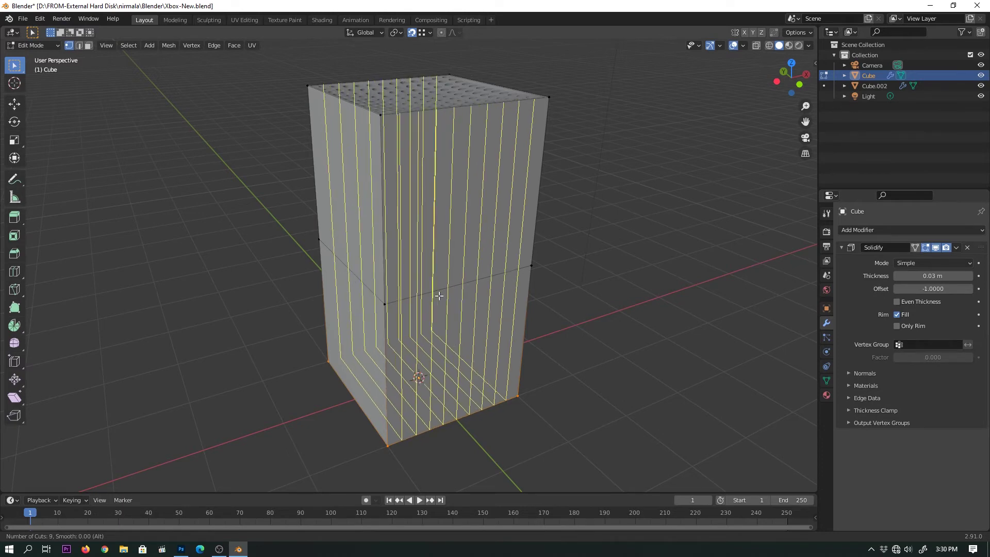
scroll(439, 295, up, 1)
scroll(439, 295, up, 1)
click(439, 295)
right_click(604, 348)
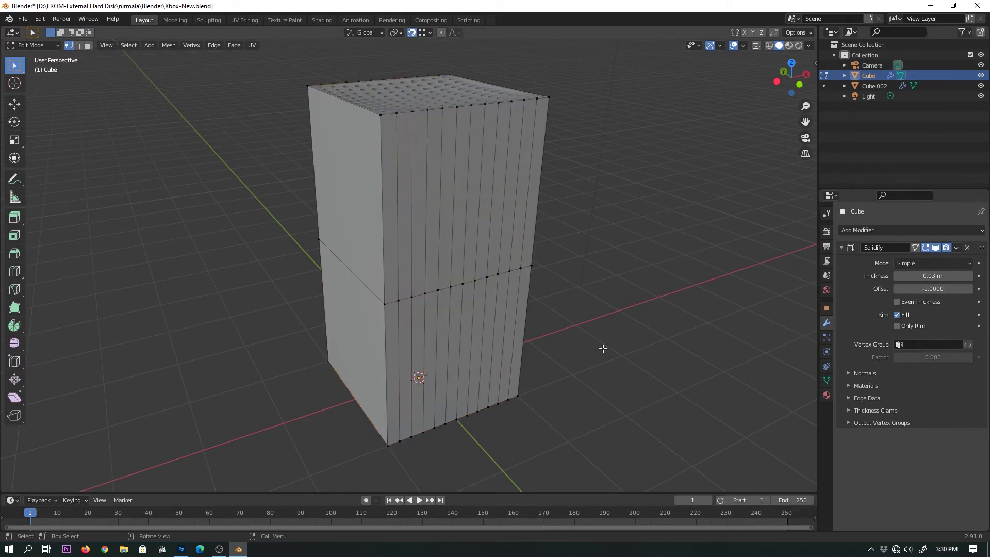
mouse_move(603, 348)
middle_down()
mouse_move(511, 314)
mouse_move(416, 343)
mouse_move(469, 305)
middle_up()
Step: Select the middle vertical loops on the front and dissolve them
key(2)
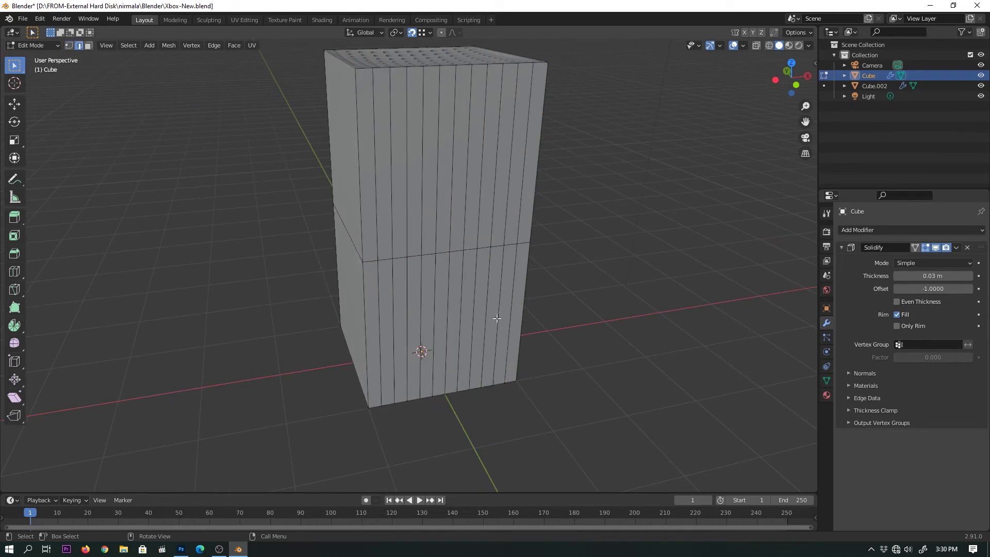
click(486, 355)
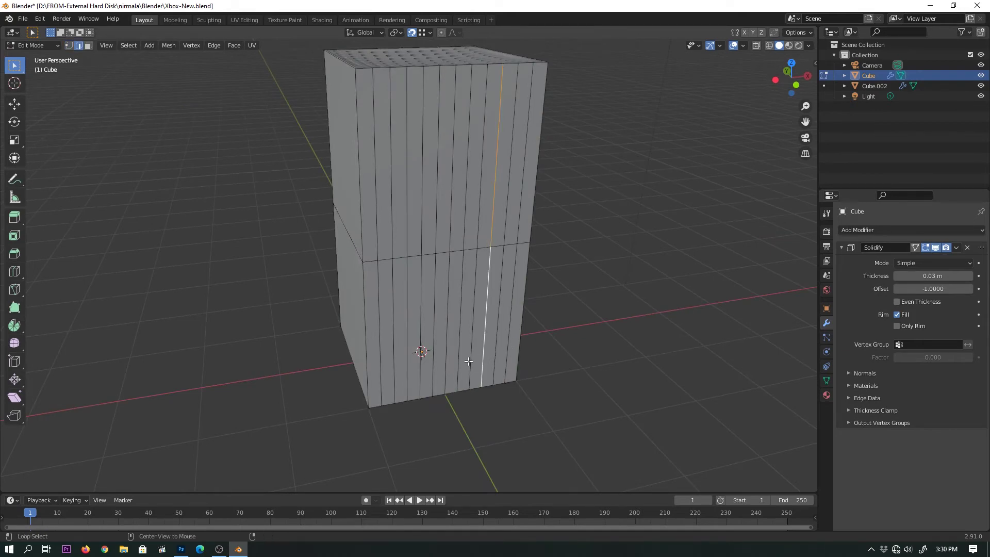
alt+shift+click(471, 361)
alt+shift+click(445, 373)
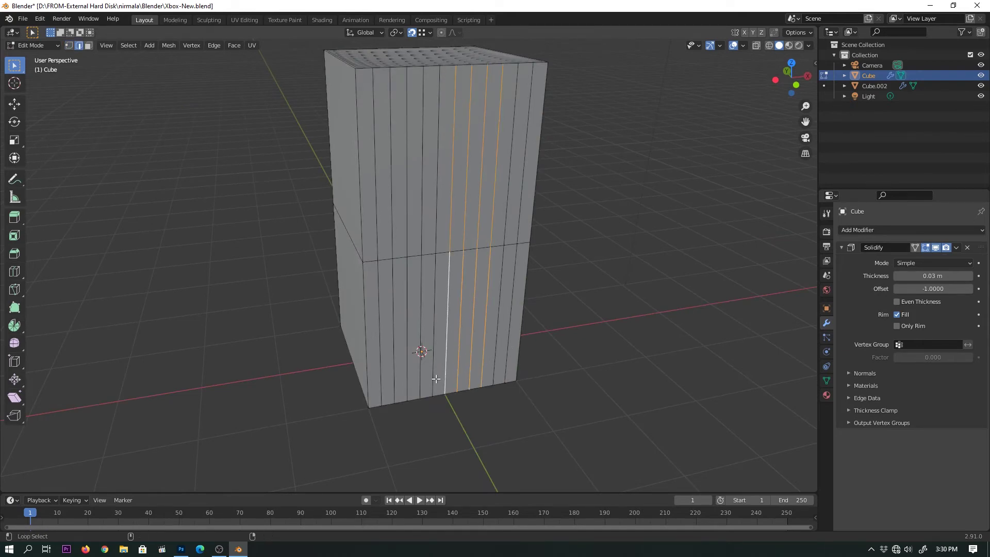
alt+shift+click(419, 386)
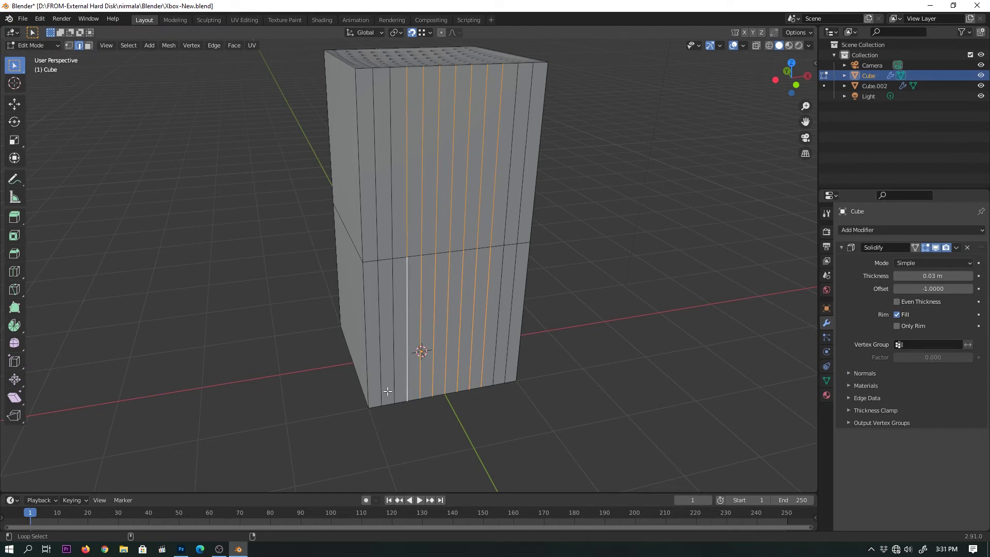
right_click(435, 391)
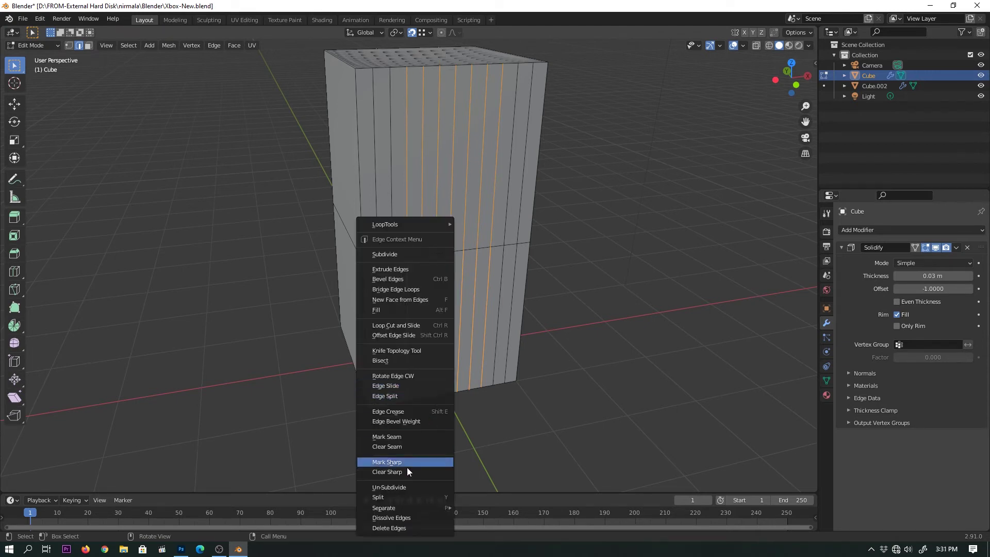
click(398, 519)
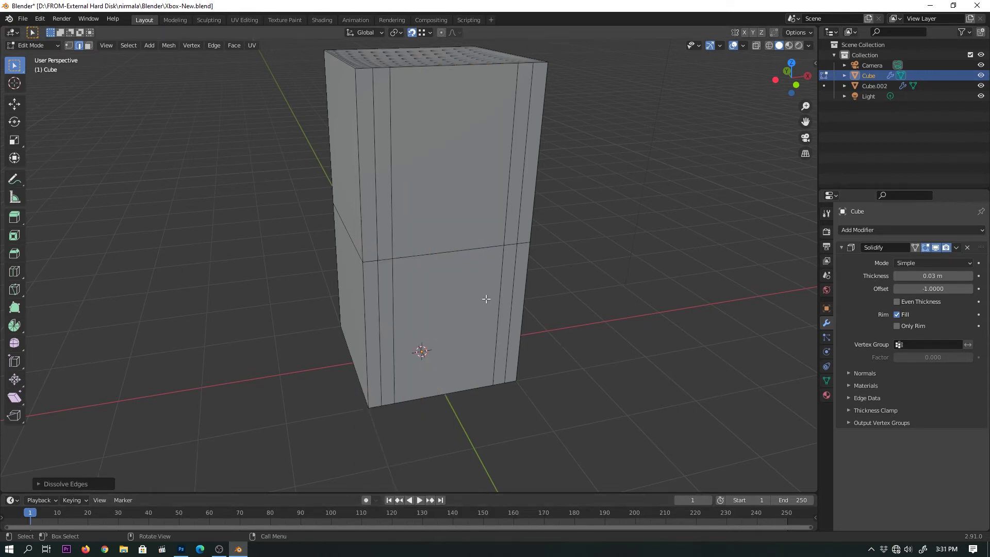
Step: Inset the narrow left face strip twice, the second inset thinner
scroll(486, 299, up, 2)
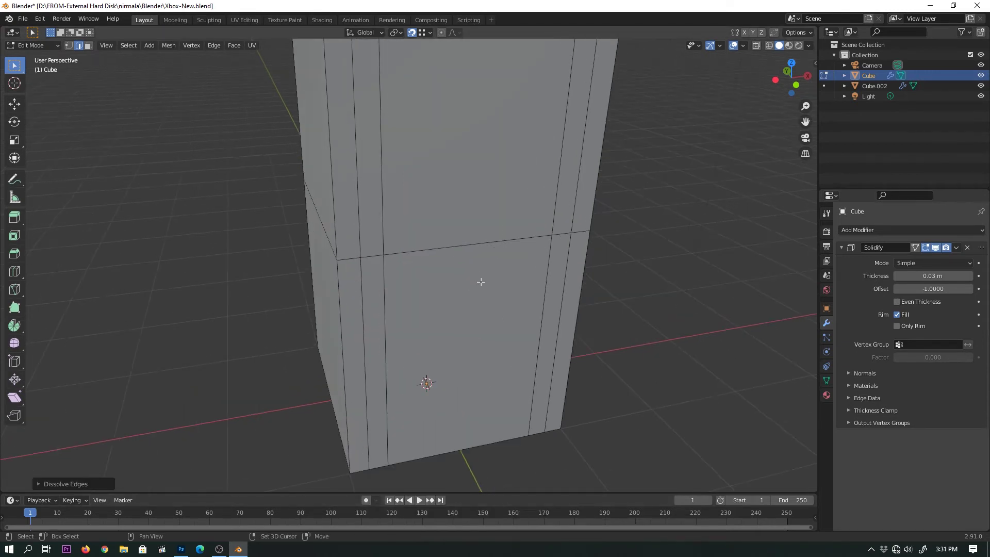
shift+middle_drag(479, 281, 473, 203)
key(3)
click(377, 252)
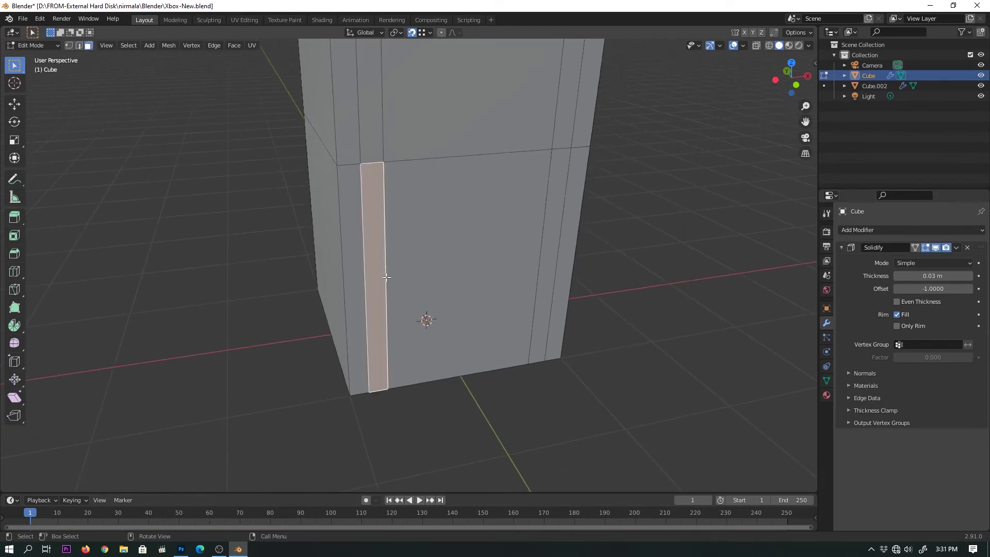
middle_drag(377, 252, 469, 384)
key(i)
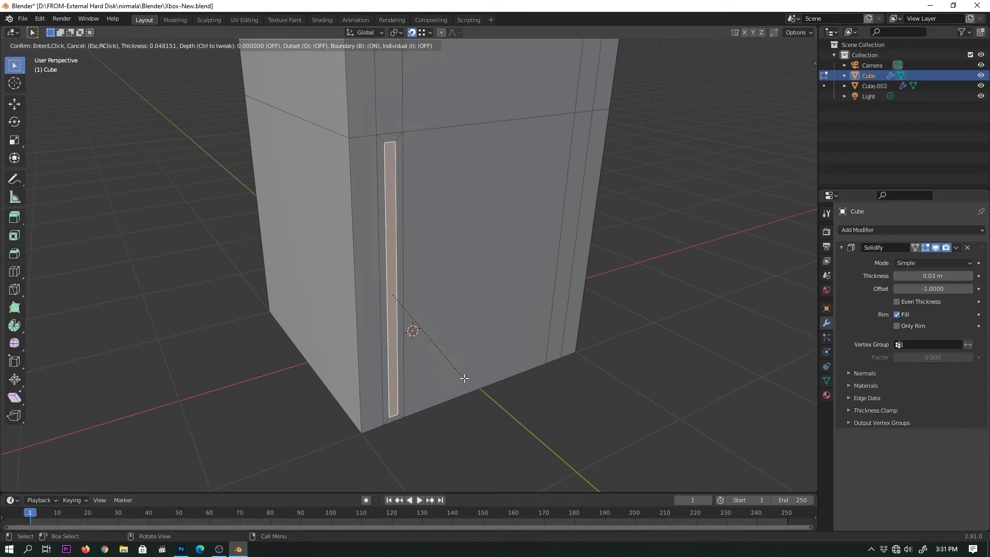
click(465, 377)
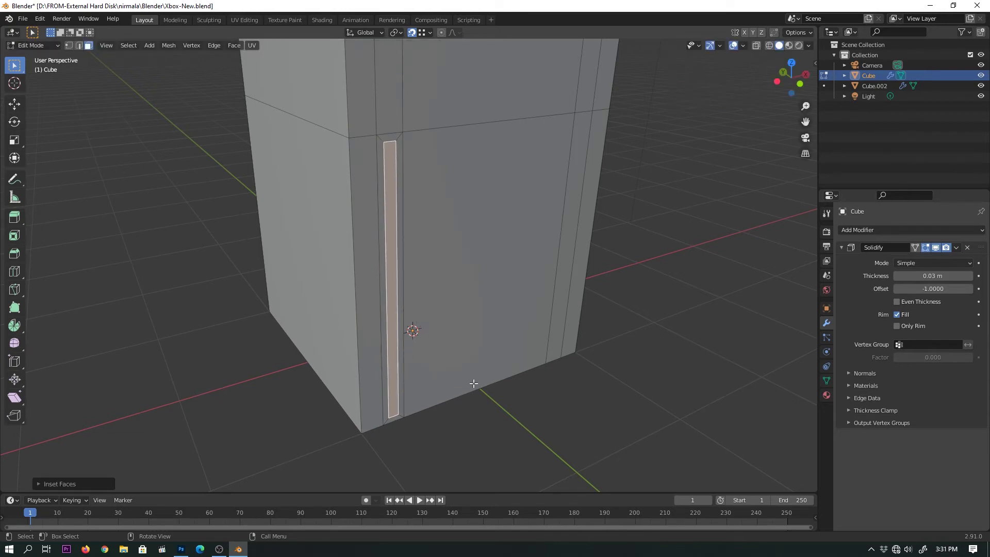
key(i)
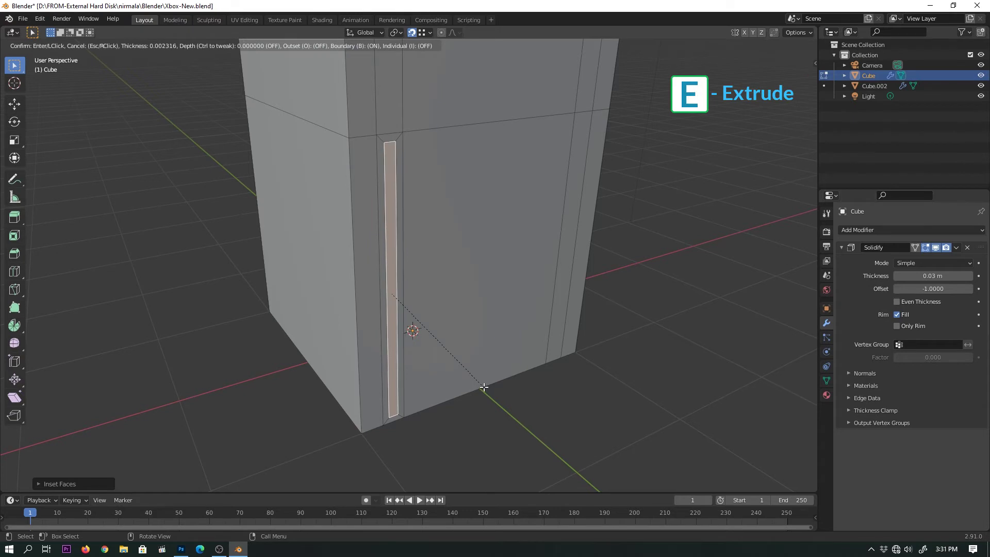
click(484, 387)
Step: Extrude the inset face inward into a slot and raise its bottom edge
key(e)
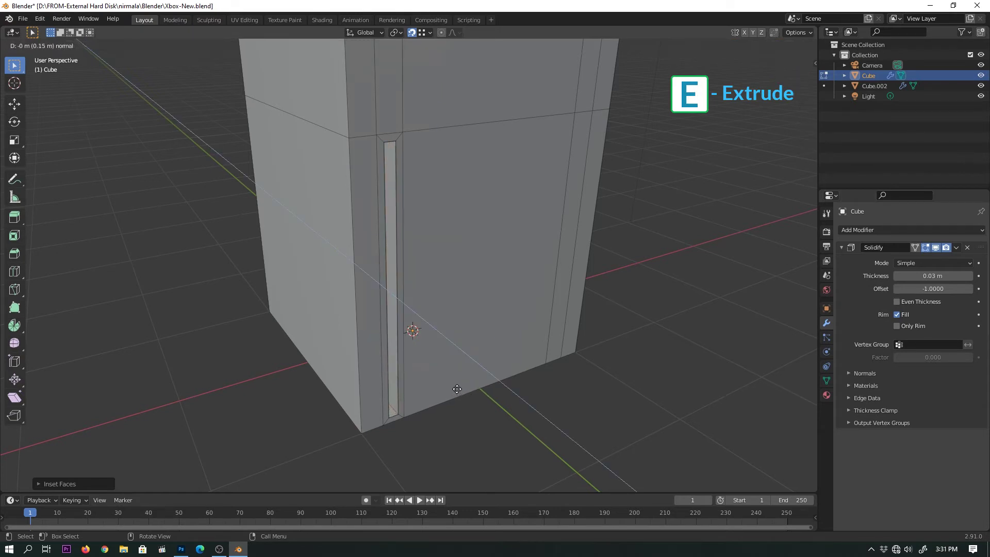
click(457, 389)
mouse_move(457, 389)
middle_down()
mouse_move(356, 405)
mouse_move(379, 356)
middle_up()
key(2)
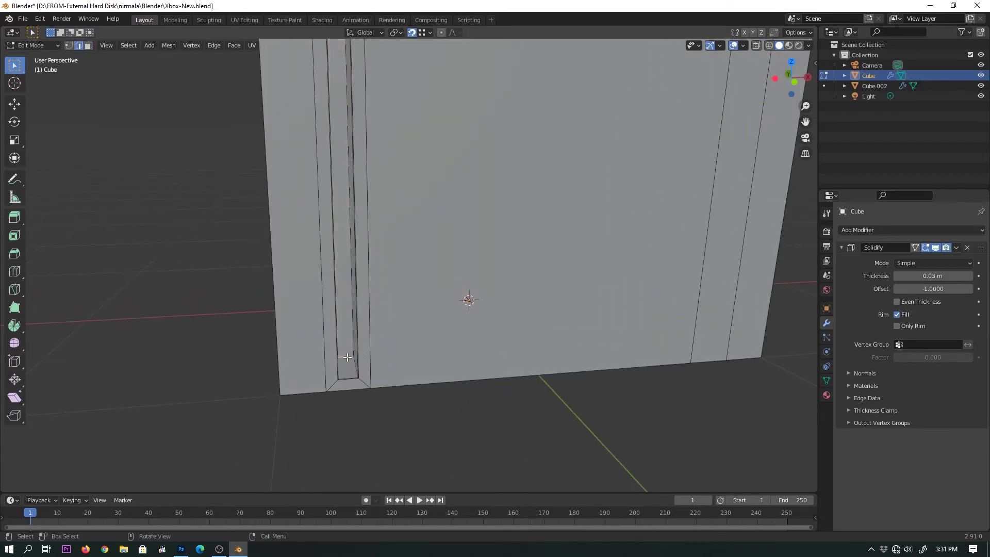
key(g)
click(346, 327)
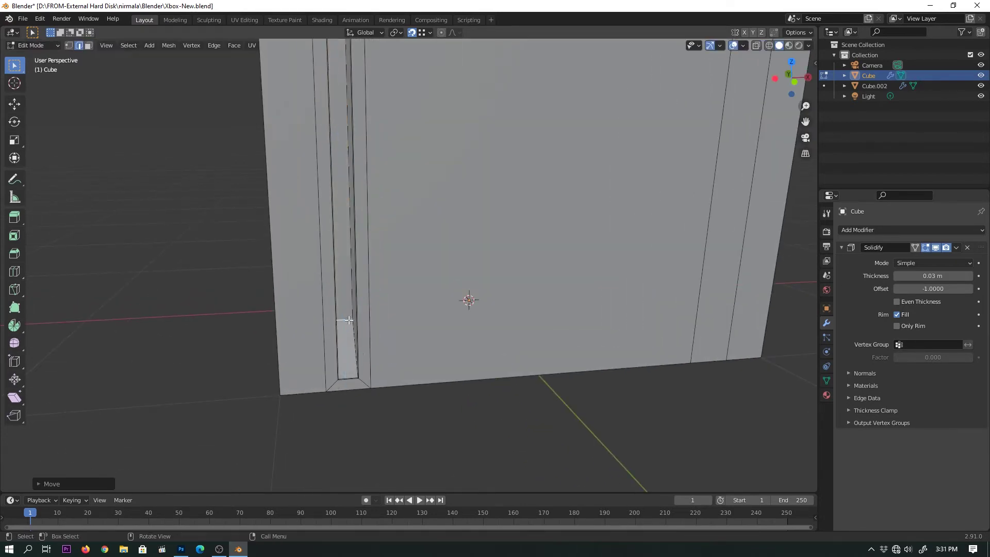
mouse_move(347, 327)
middle_down()
mouse_move(383, 333)
mouse_move(370, 358)
middle_up()
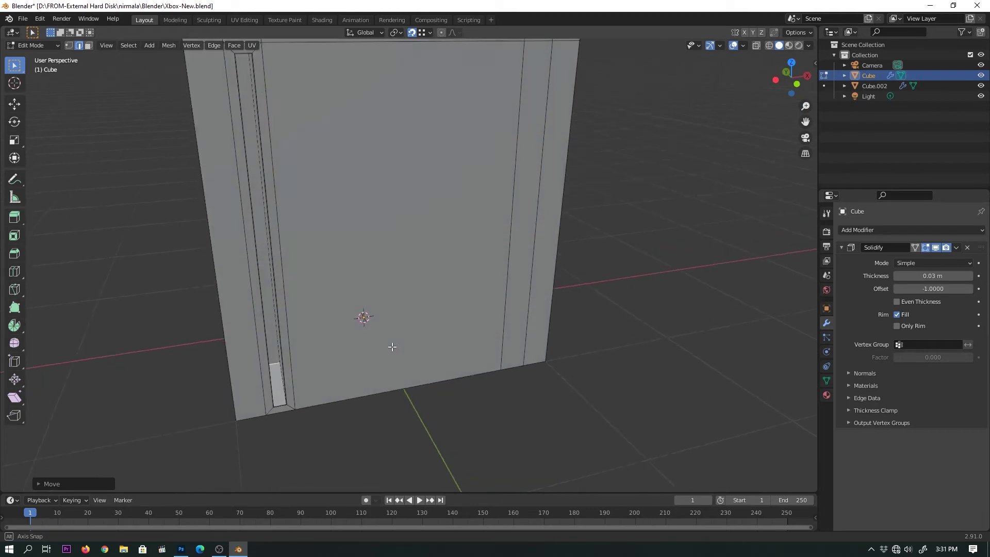
key(Tab)
mouse_move(370, 358)
middle_down()
mouse_move(474, 361)
mouse_move(494, 322)
mouse_move(442, 320)
mouse_move(485, 305)
middle_up()
key(Tab)
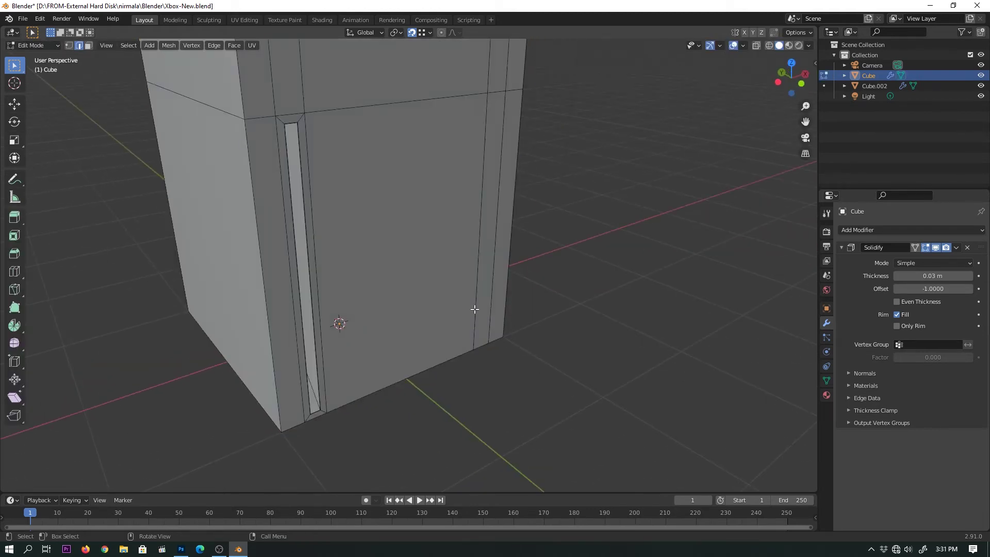
Step: Add a horizontal loop near the body's bottom and bevel it into a band
key(ctrl+r)
click(475, 309)
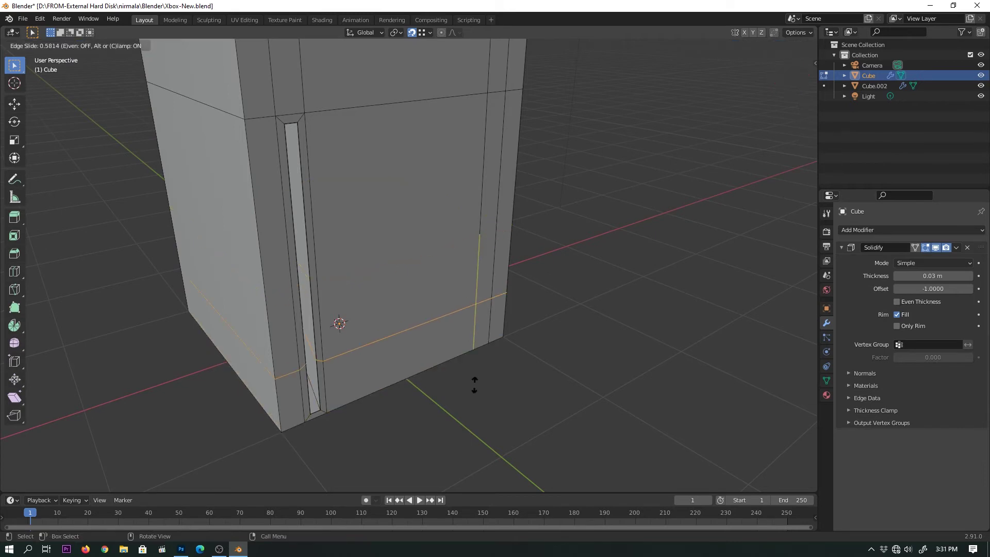
click(475, 405)
mouse_move(475, 406)
middle_down()
mouse_move(482, 377)
mouse_move(509, 374)
mouse_move(444, 331)
mouse_move(577, 334)
middle_up()
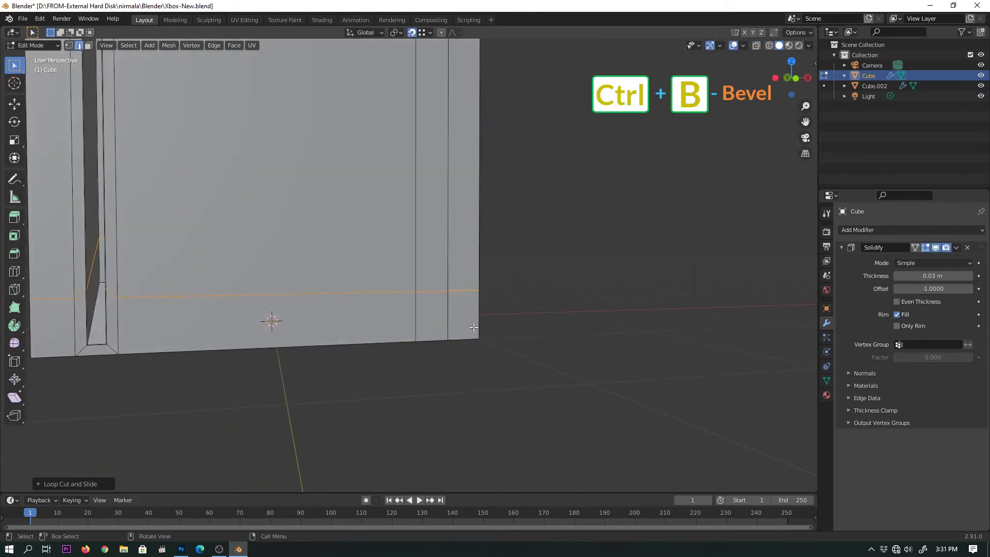
key(ctrl+b)
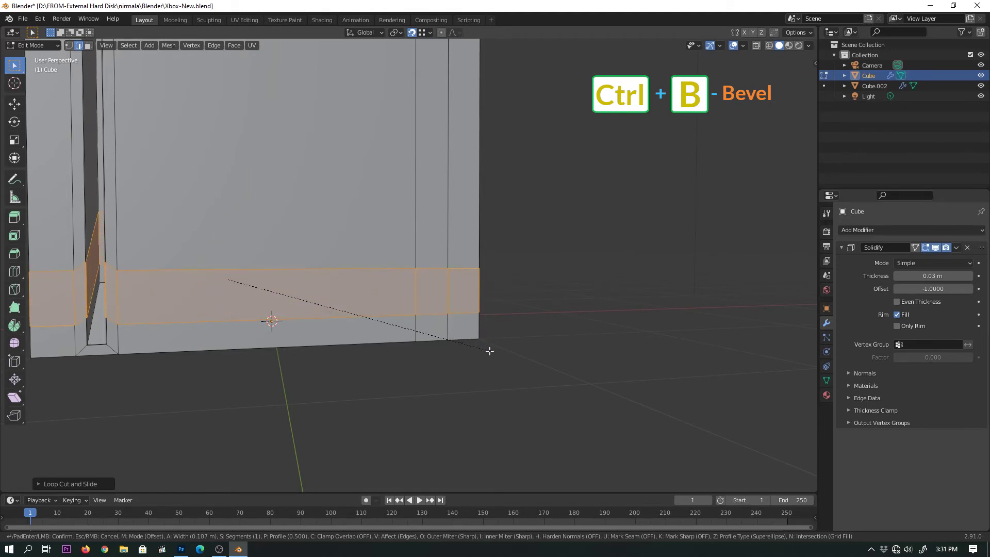
click(490, 350)
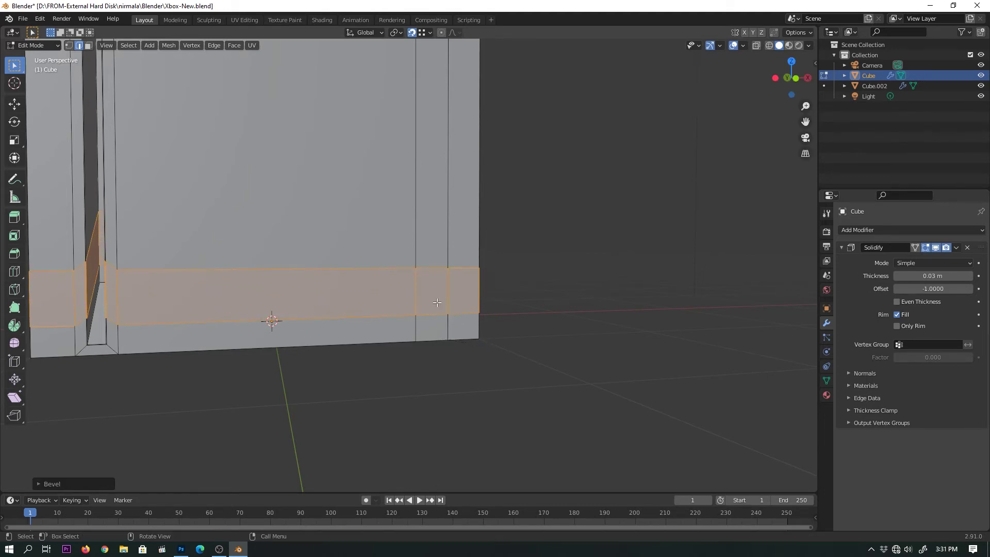
Step: Select the small face at the band's right end and begin insetting it
click(437, 297)
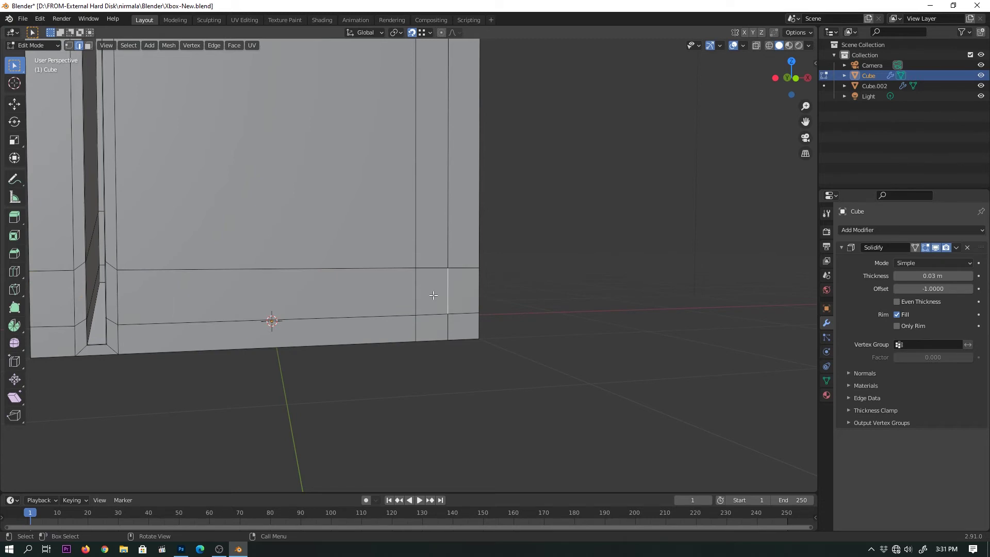
key(3)
click(434, 294)
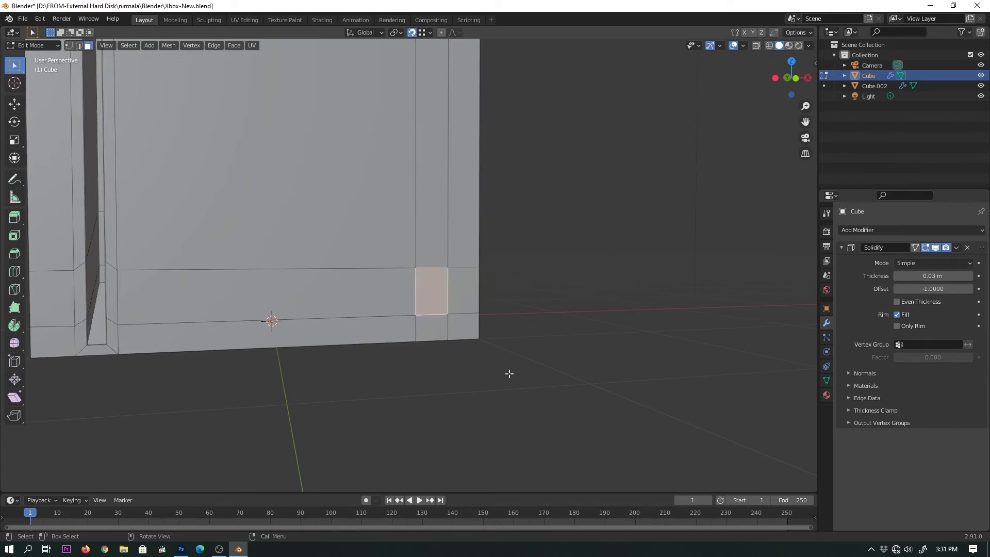
key(i)
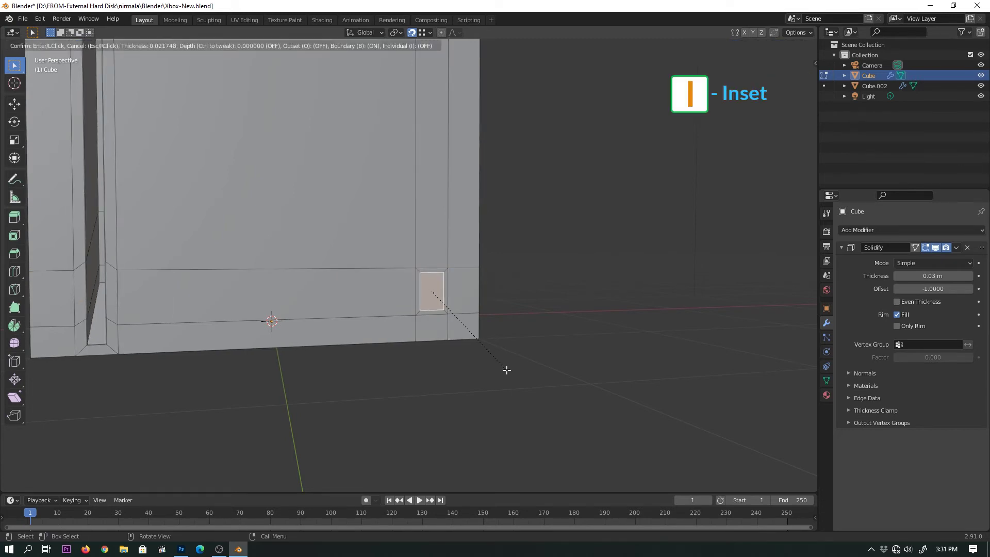
Step: Finish the small face's inset and narrow it along the X axis
click(506, 370)
key(s)
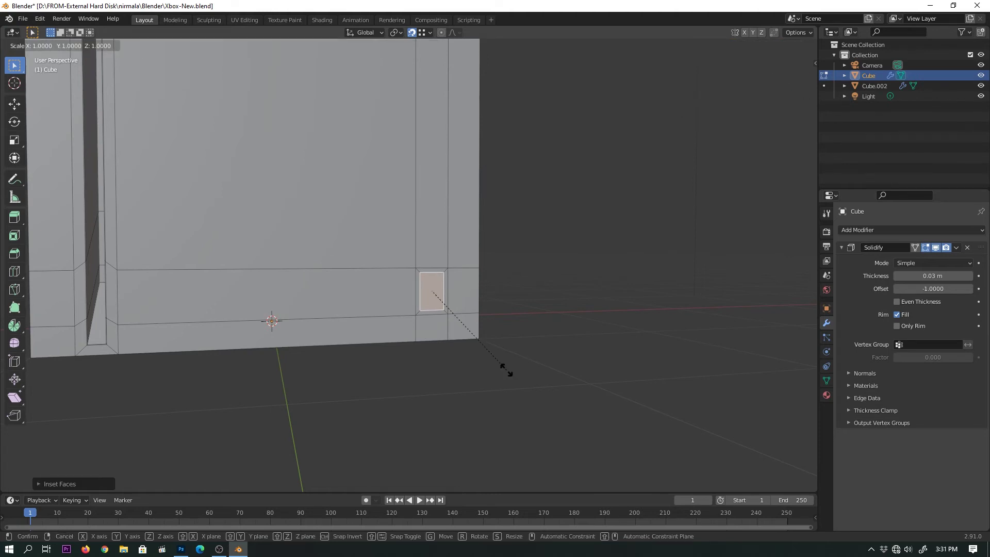
key(y)
key(x)
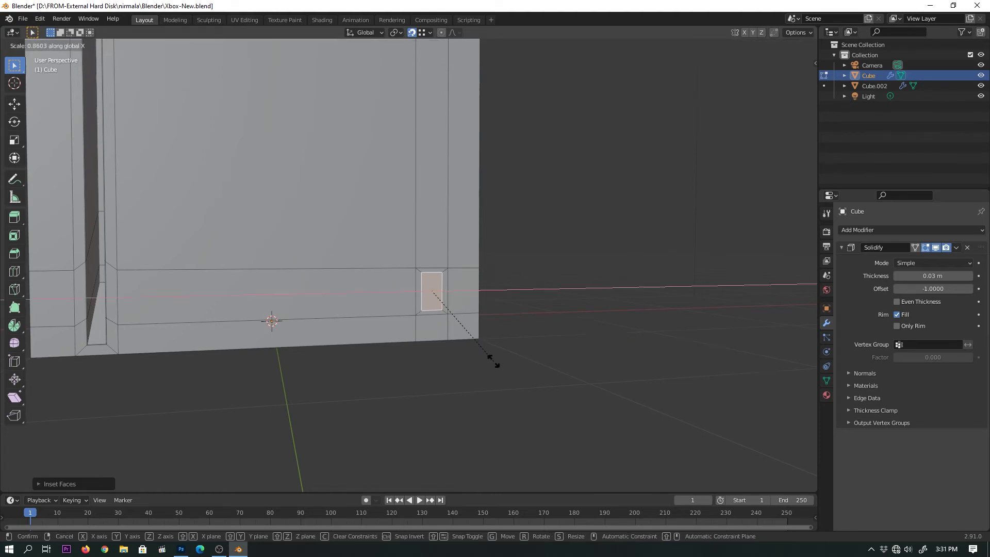
click(494, 361)
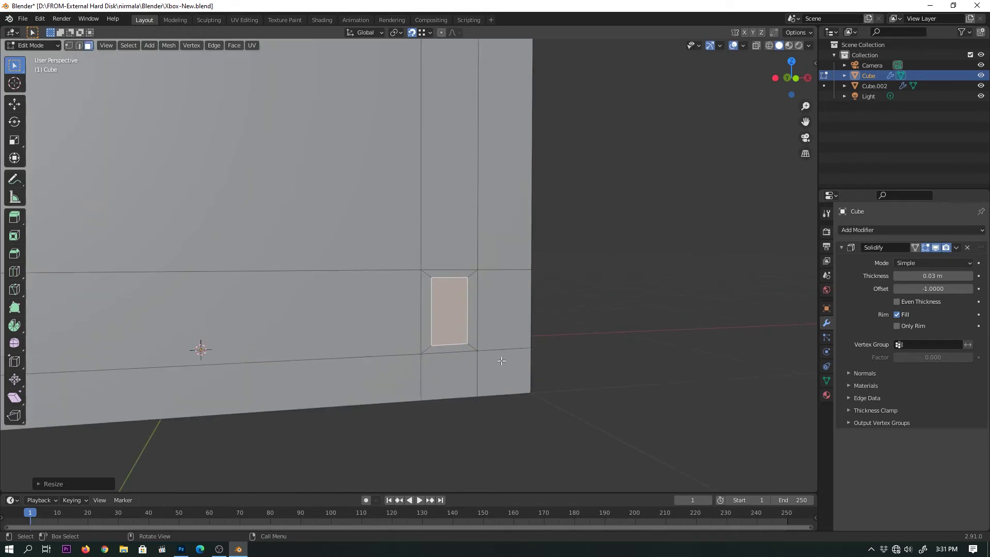
Step: Extrude the small face inward into a recessed opening and save Xbox-New.blend
middle_drag(494, 361, 459, 353)
key(e)
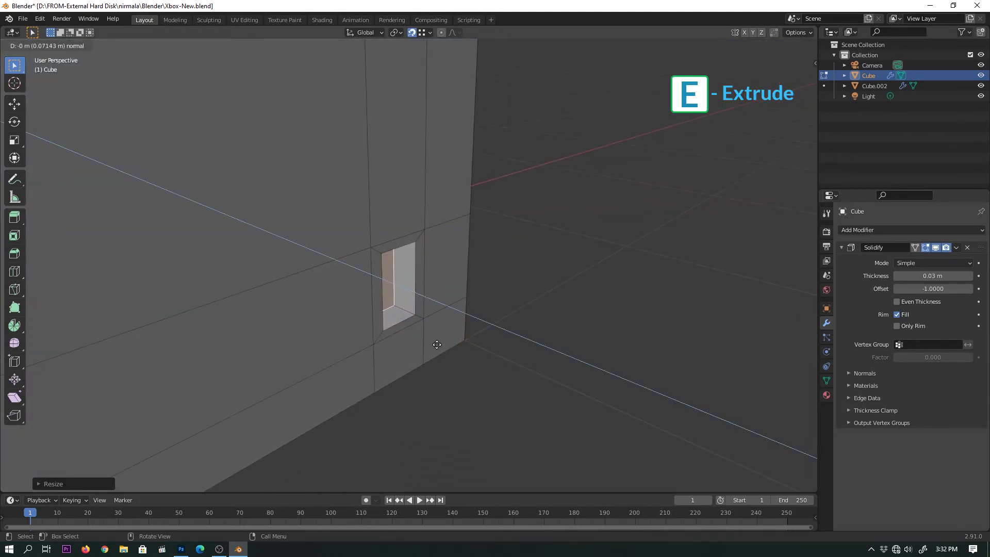
click(437, 344)
key(ctrl+s)
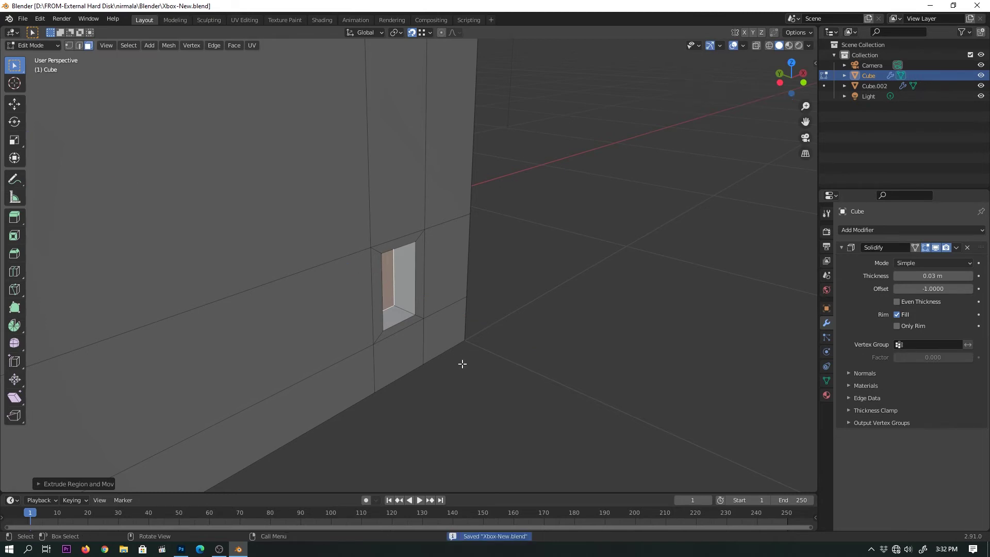
key(Tab)
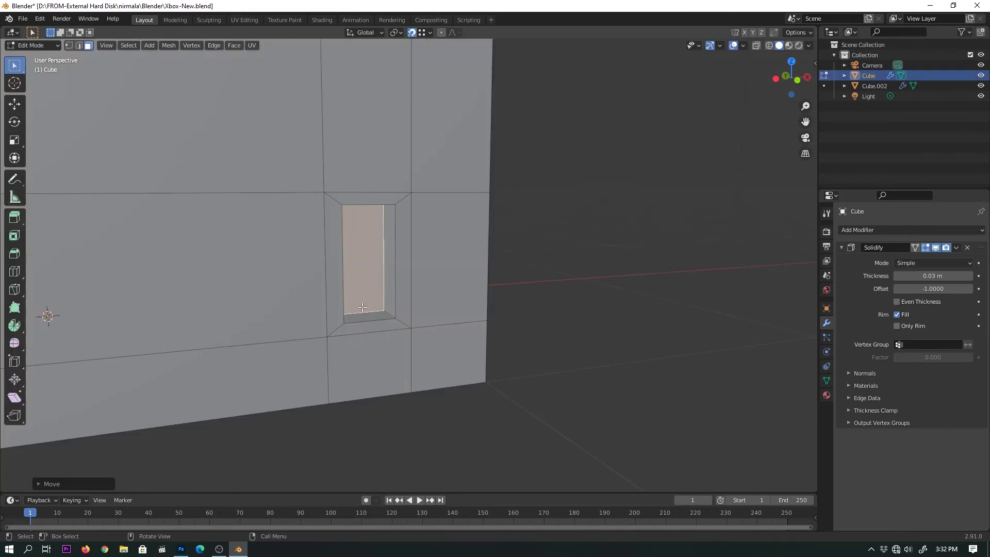
middle_drag(362, 310, 358, 274)
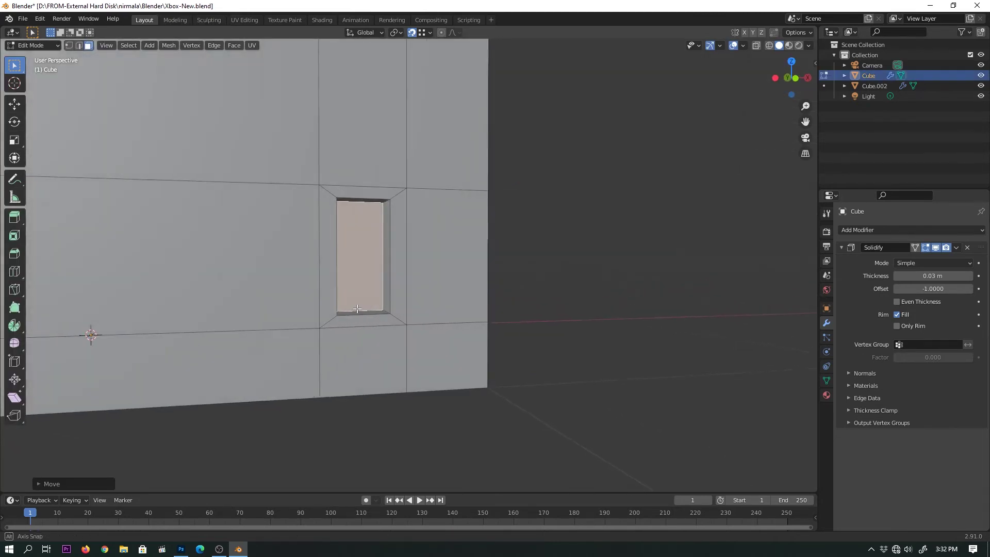
Step: Subdivide the window face into four faces and keep only the right column selected
right_click(358, 274)
click(327, 290)
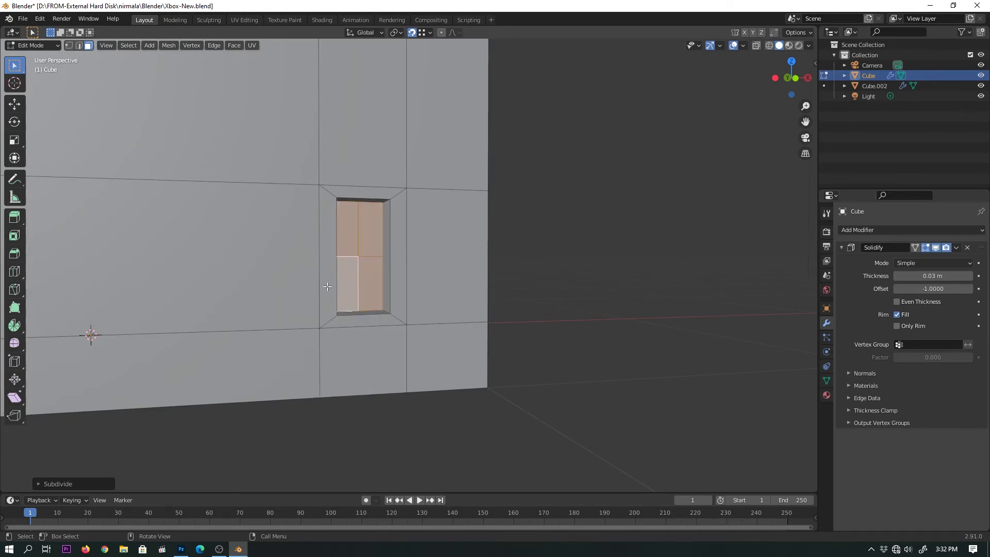
shift+click(375, 245)
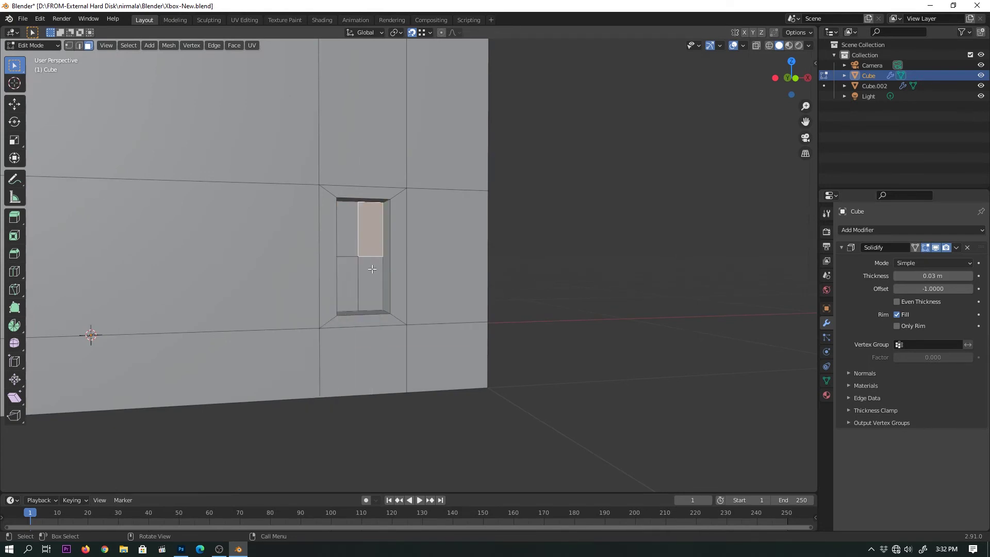
middle_drag(374, 245, 407, 313)
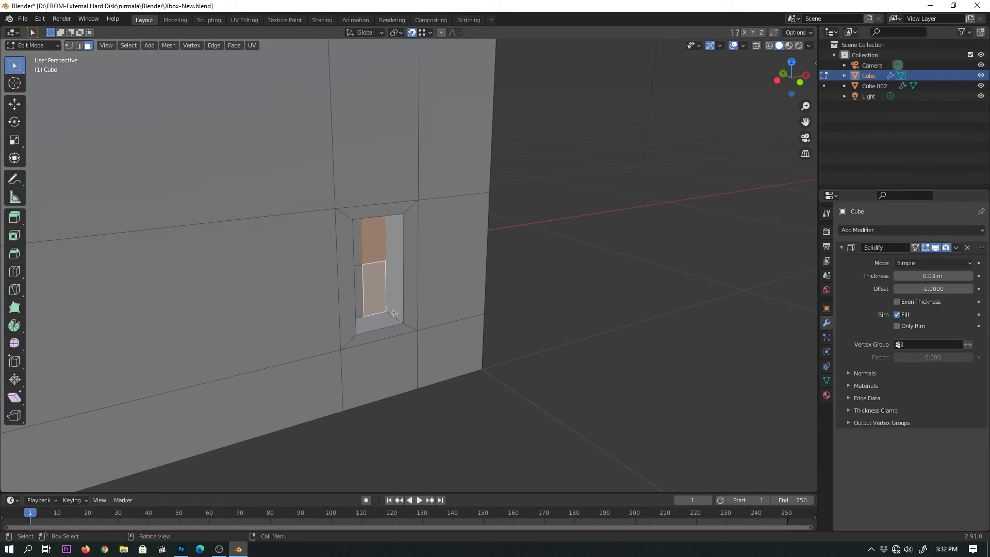
Step: Extrude the right column of window faces, redoing the extrusion once
key(e)
click(399, 315)
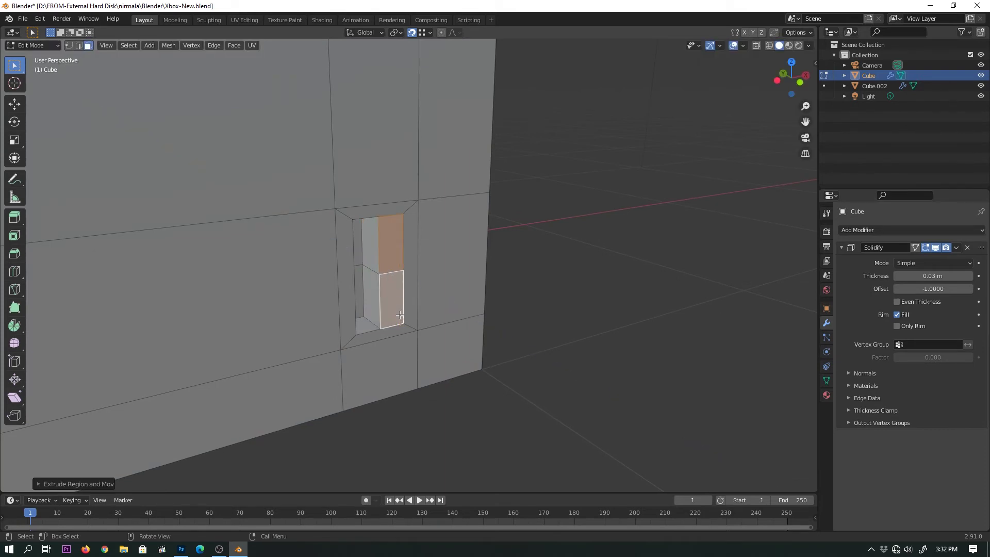
middle_drag(400, 315, 434, 322)
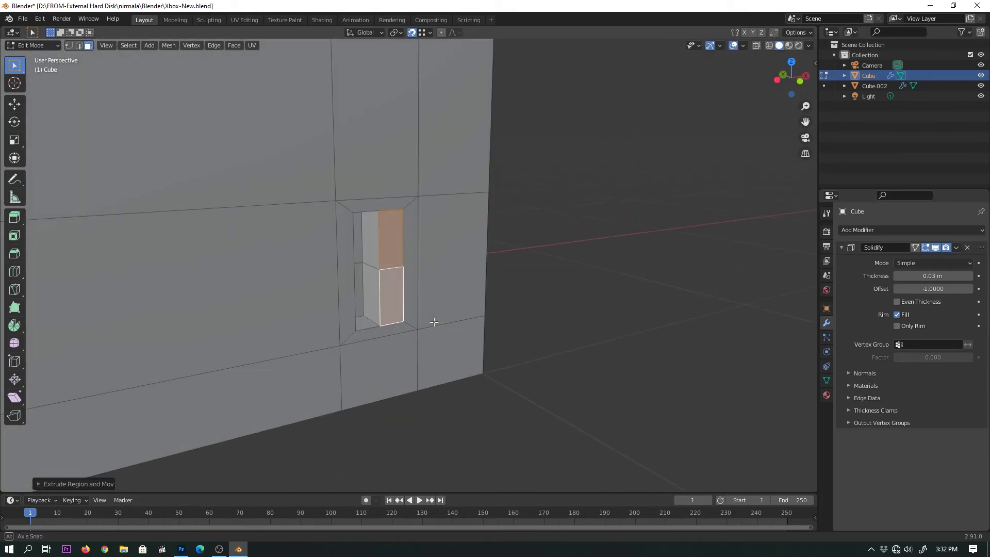
key(ctrl+z)
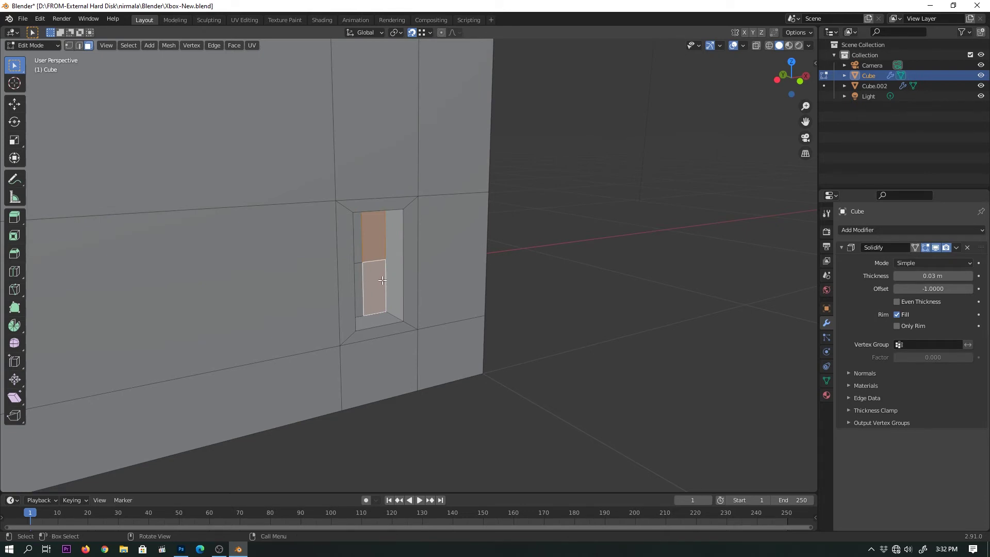
middle_drag(382, 280, 366, 279)
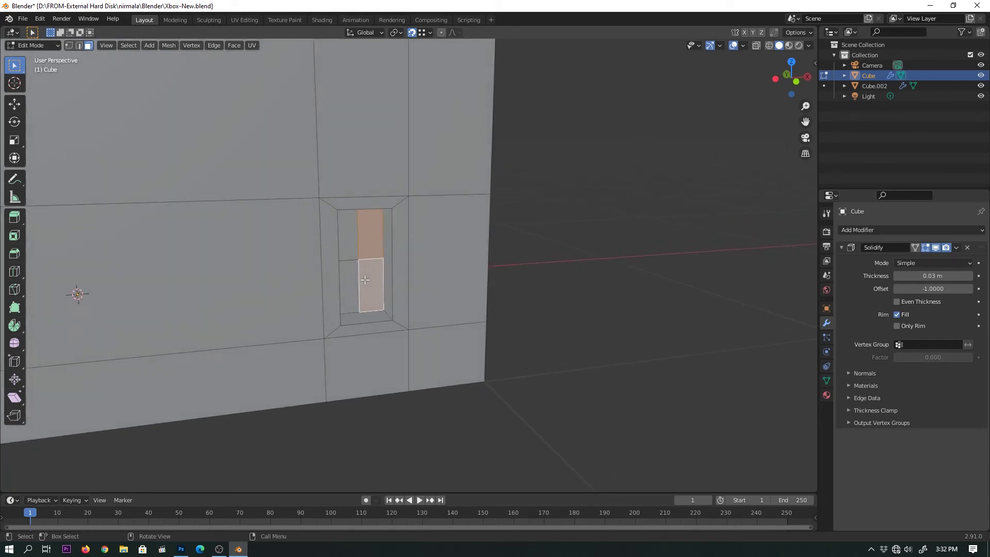
key(e)
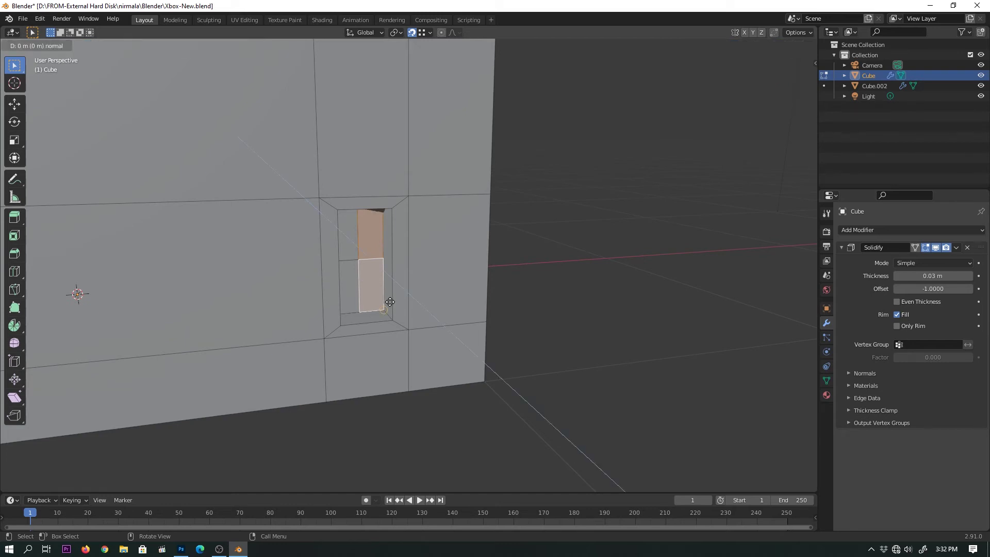
key(Return)
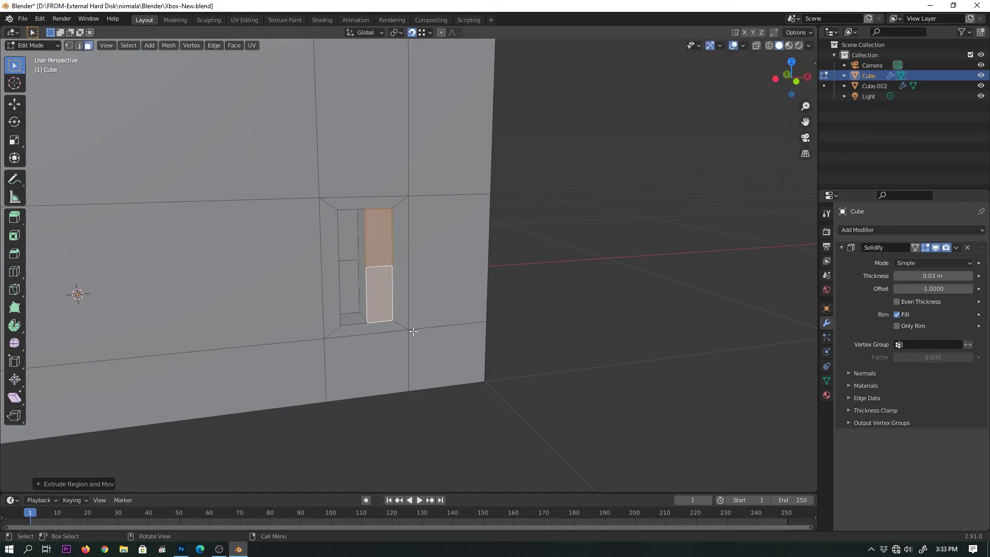
mouse_move(392, 323)
middle_down()
mouse_move(442, 331)
mouse_move(367, 295)
mouse_move(401, 280)
mouse_move(420, 298)
middle_up()
Step: Turn off snapping and nudge the extruded face slightly along X
key(Tab)
click(575, 329)
key(Tab)
scroll(413, 289, up, 4)
scroll(401, 262, up, 2)
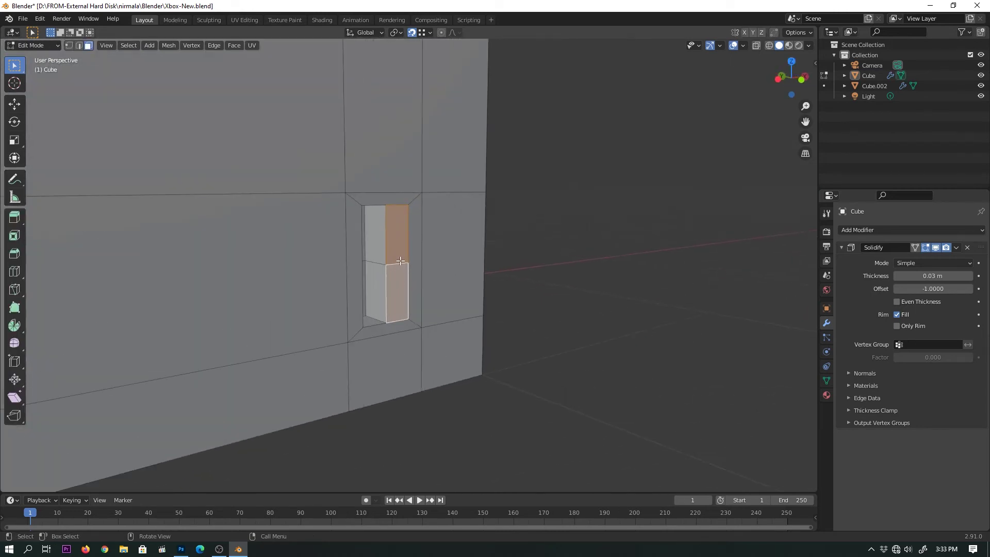
key(shift+Tab)
key(g)
key(x)
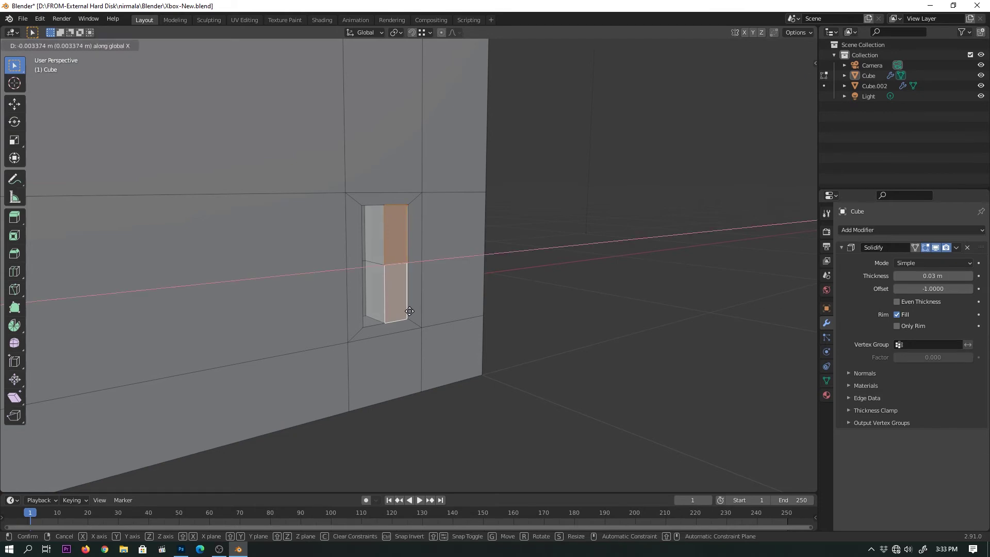
click(411, 310)
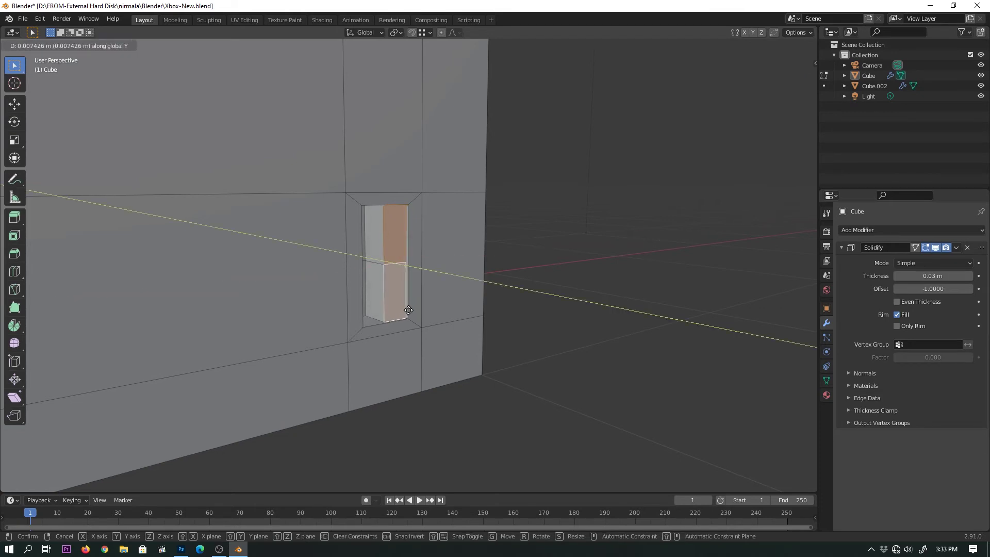
key(Tab)
mouse_move(549, 332)
middle_down()
mouse_move(462, 334)
mouse_move(398, 309)
middle_up()
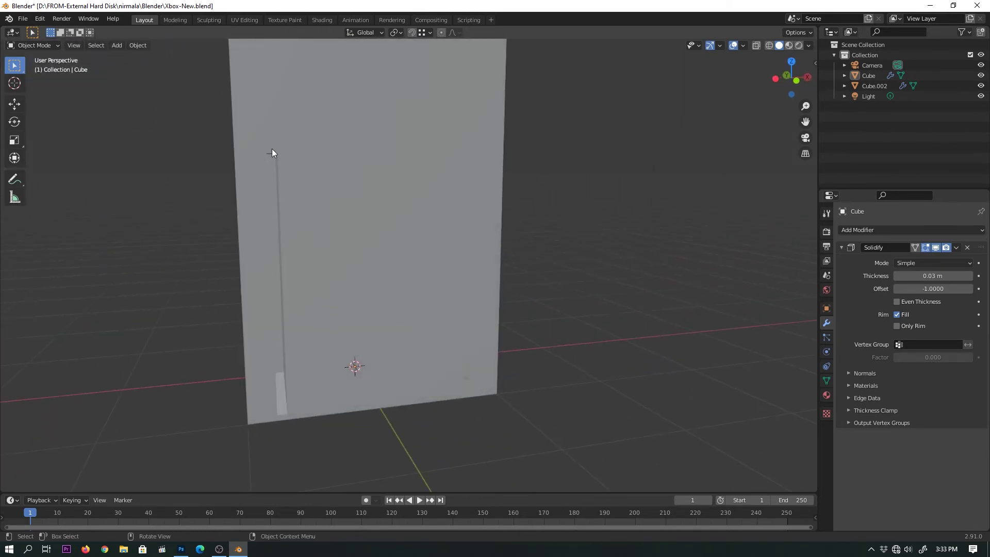
Step: Snap the 3D cursor to the trapezoid face at the top of the wall's slot
click(269, 149)
scroll(375, 273, up, 3)
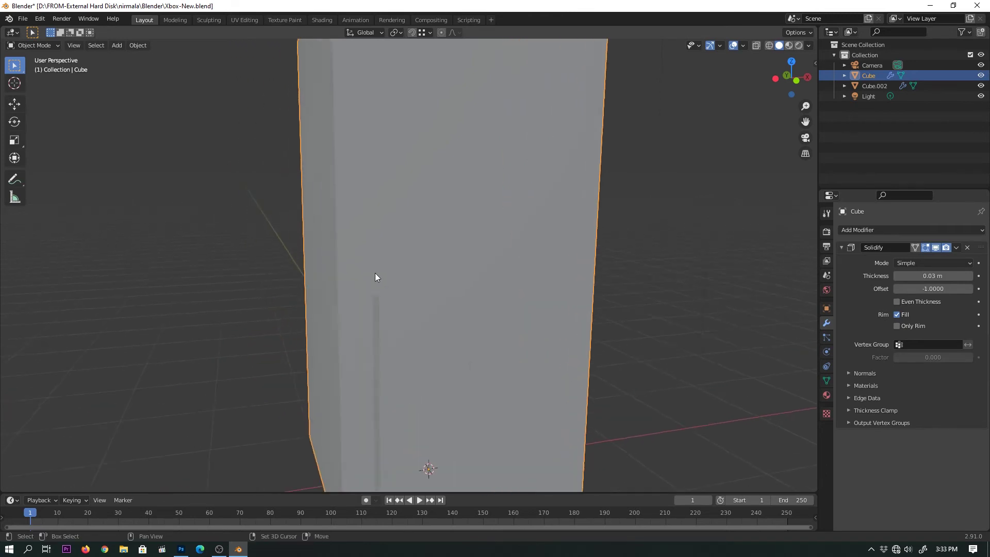
key(Tab)
scroll(322, 298, up, 4)
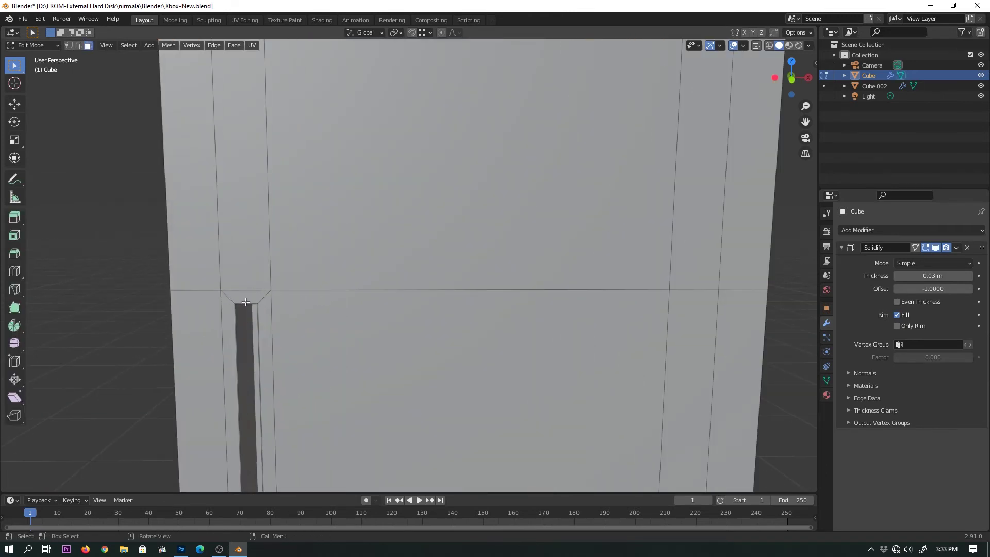
click(246, 302)
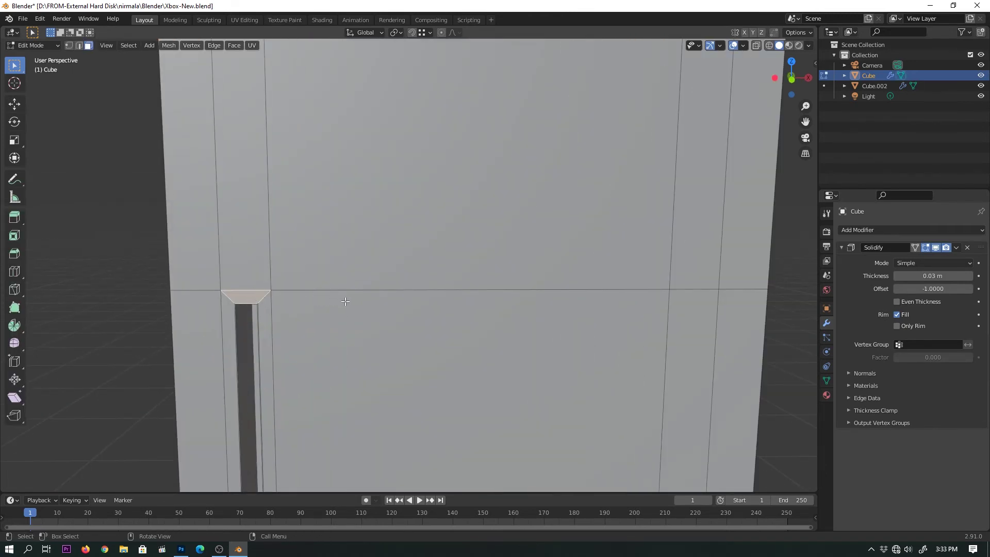
key(shift+s)
click(346, 360)
middle_drag(388, 317, 401, 321)
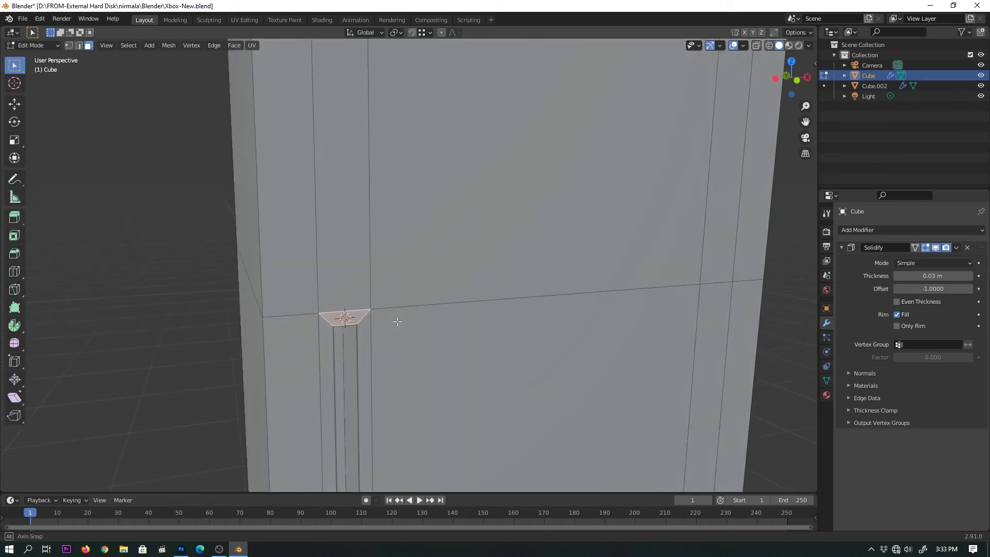
key(Tab)
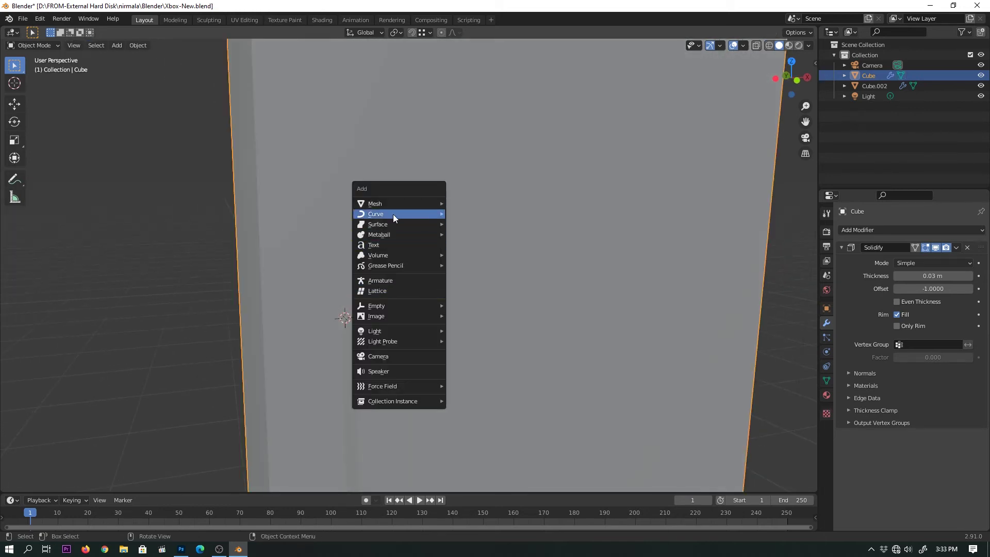
mouse_move(379, 203)
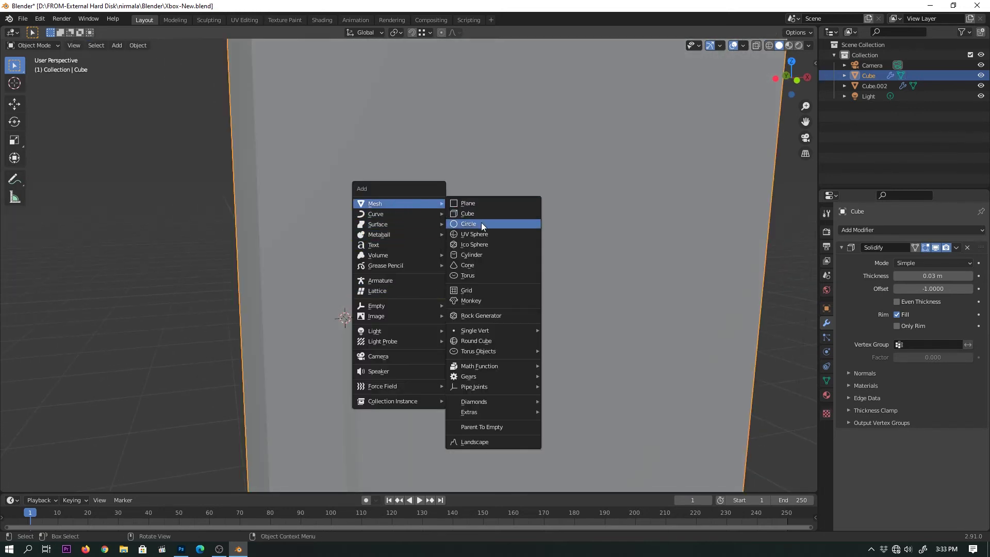
Step: Add a cylinder at the cursor and rotate it 90° about the X axis
click(473, 254)
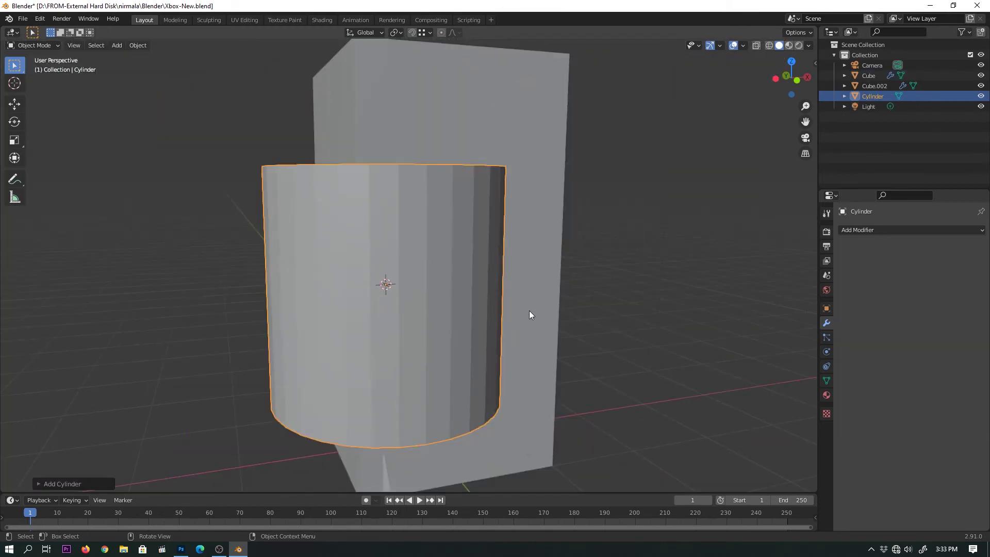
key(r)
key(y)
key(9)
key(0)
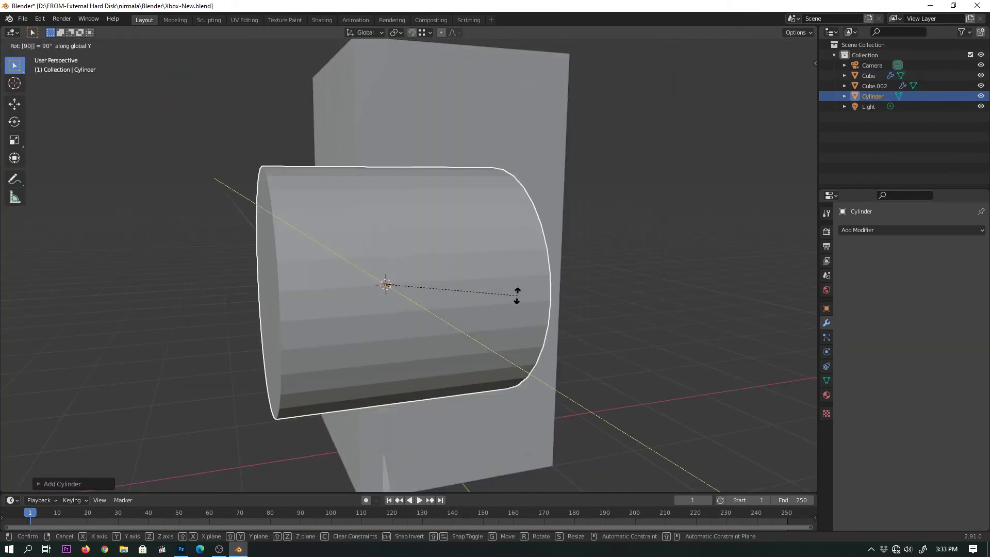
key(Escape)
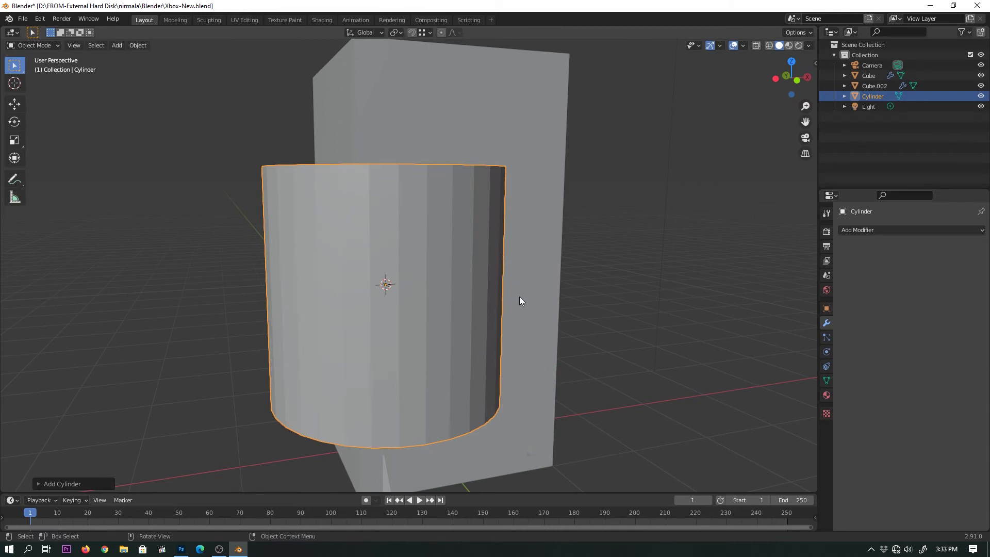
key(r)
key(x)
key(9)
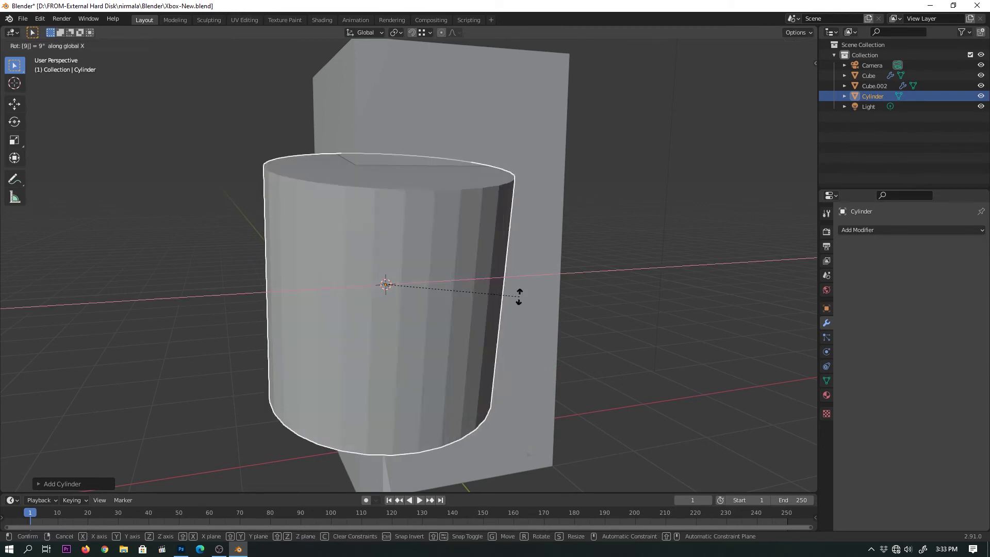
key(0)
key(Return)
Step: Scale the cylinder down to a small disc against the box front
key(s)
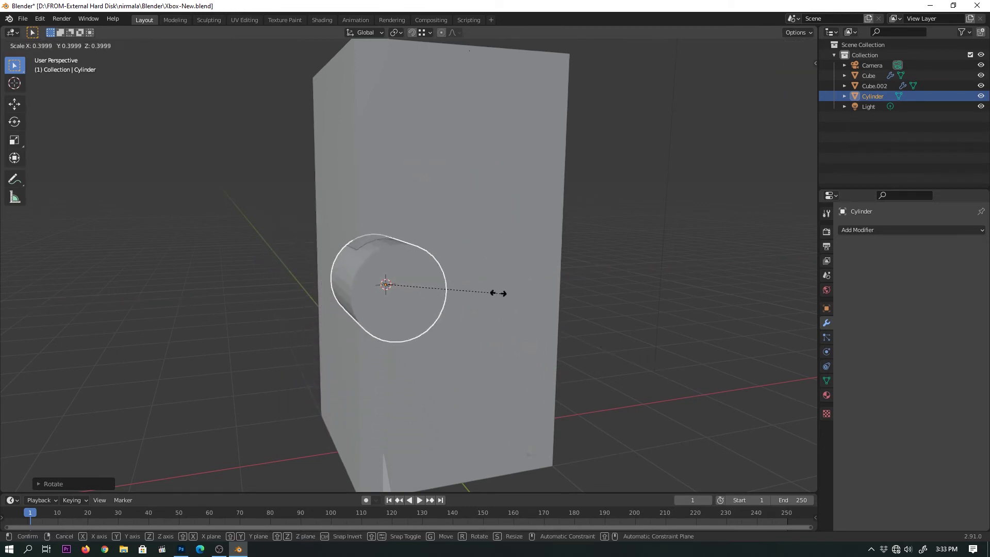
click(403, 279)
scroll(394, 312, up, 2)
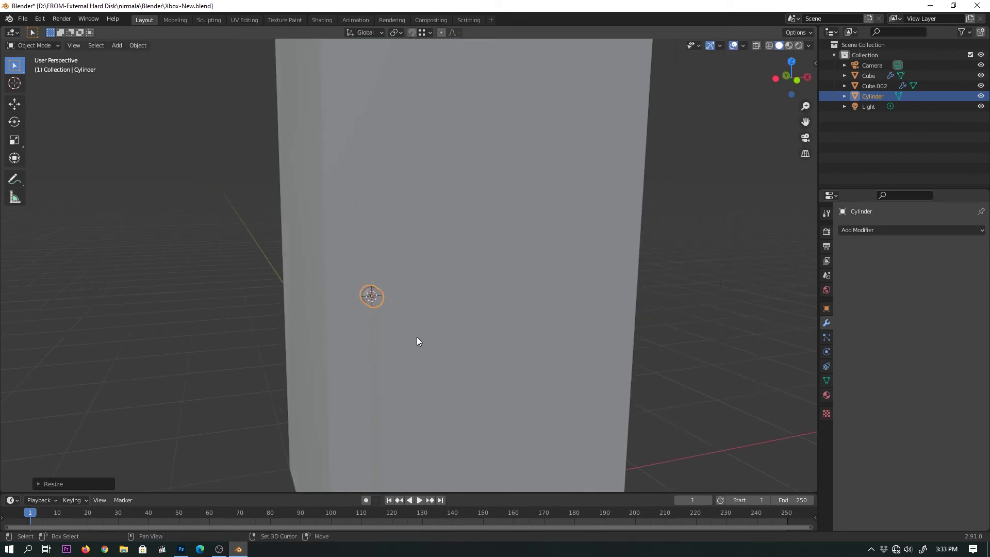
mouse_move(395, 312)
middle_down()
mouse_move(421, 272)
mouse_move(749, 62)
middle_up()
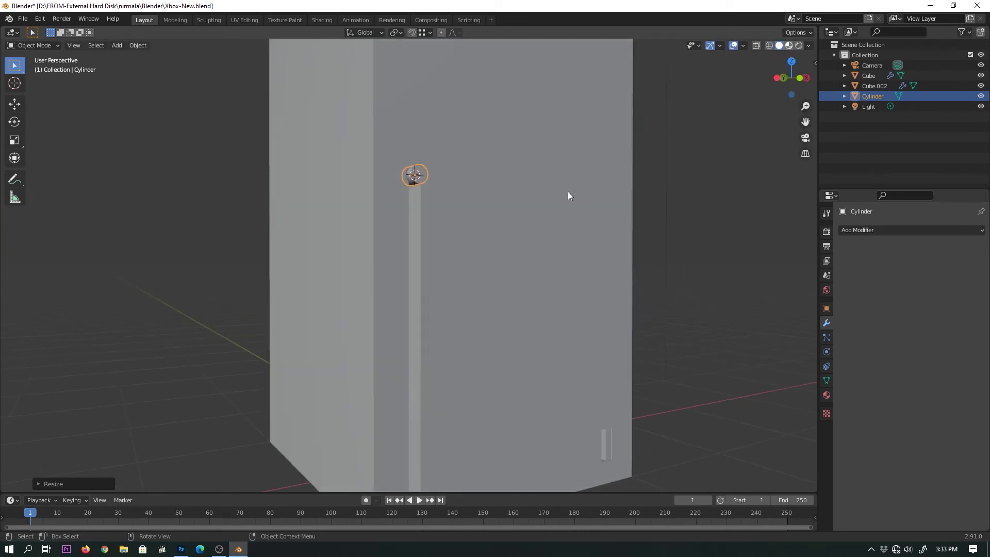
Step: Resize the cylinder and reposition it above the slot
mouse_move(568, 193)
middle_down()
mouse_move(417, 226)
mouse_move(463, 263)
mouse_move(428, 255)
mouse_move(528, 274)
mouse_move(420, 261)
mouse_move(442, 263)
middle_up()
scroll(407, 224, up, 2)
key(s)
click(452, 251)
key(g)
click(427, 234)
Step: Add an edge loop to the cylinder and bevel its cap rim edges
key(Tab)
scroll(441, 263, up, 3)
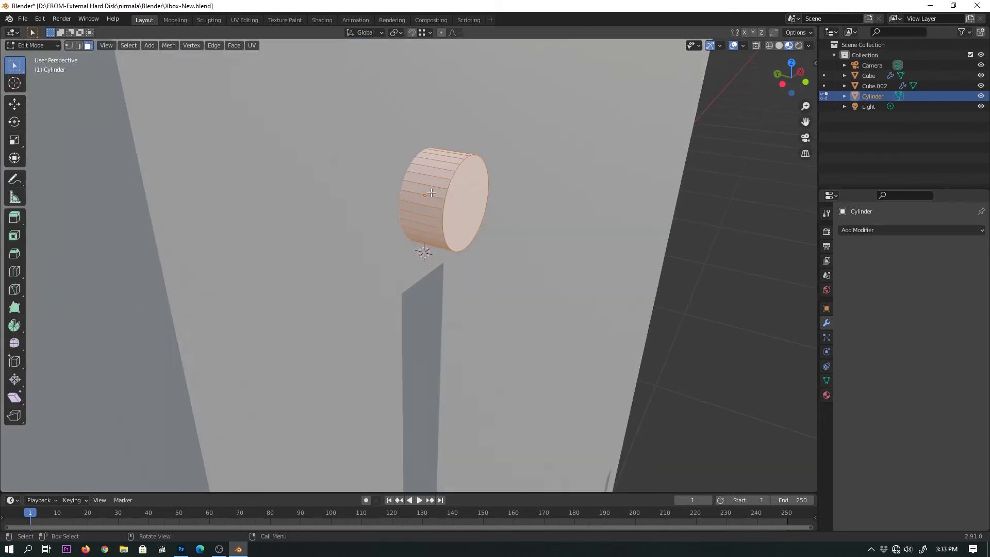
key(ctrl+e)
click(392, 333)
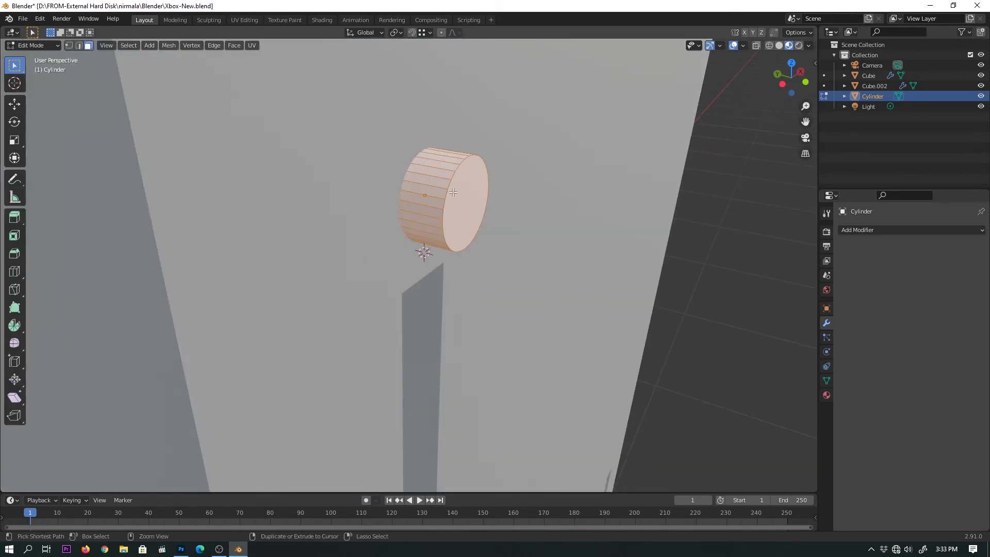
click(436, 182)
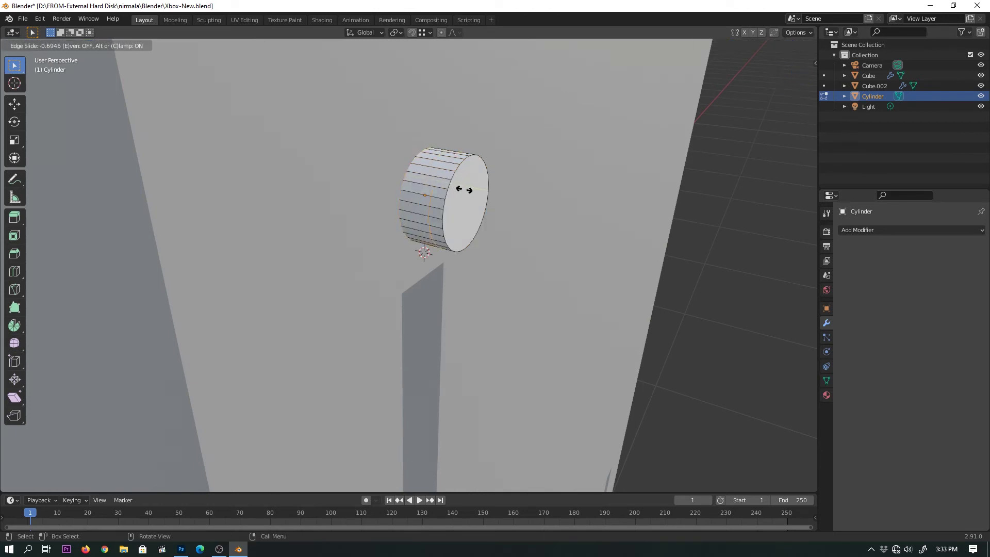
click(462, 190)
alt+click(449, 184)
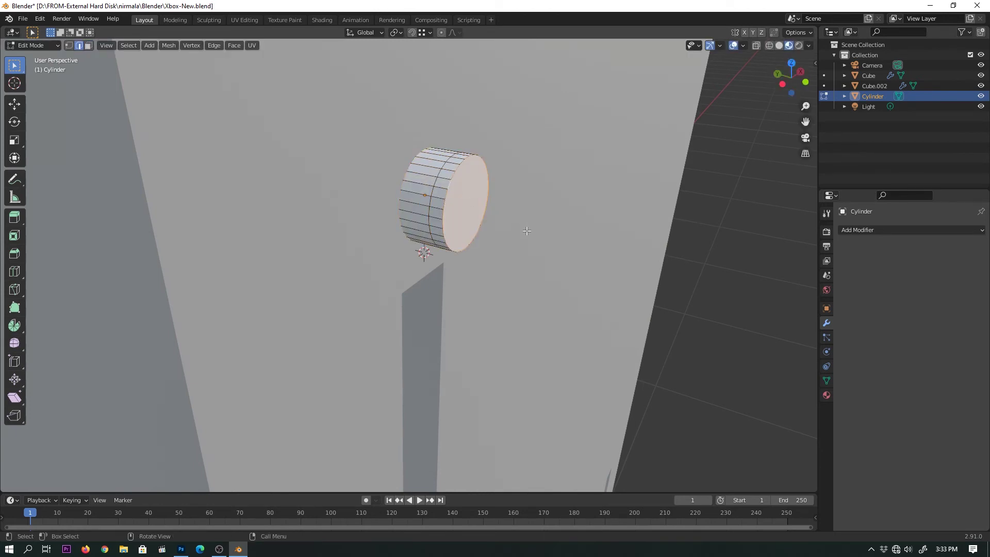
key(ctrl+r)
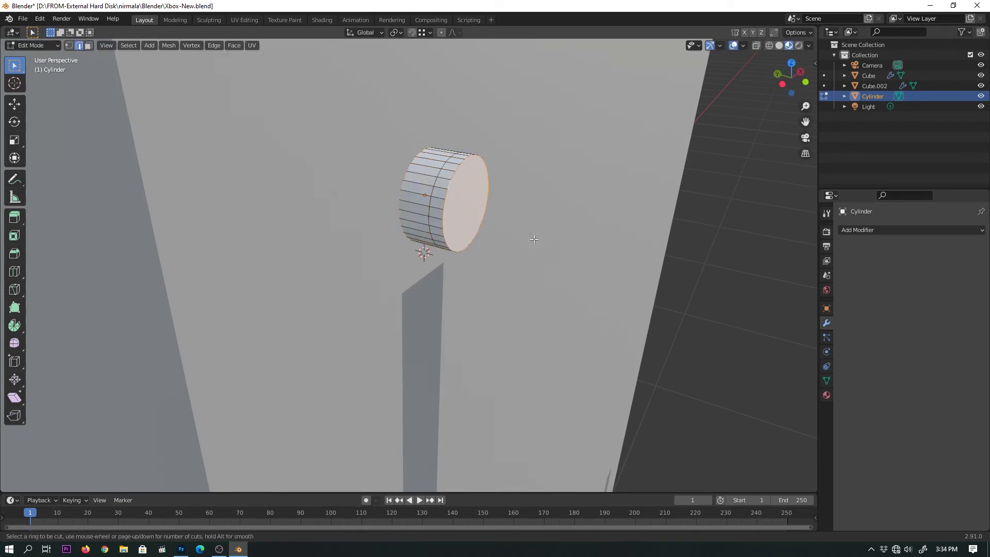
key(ctrl+b)
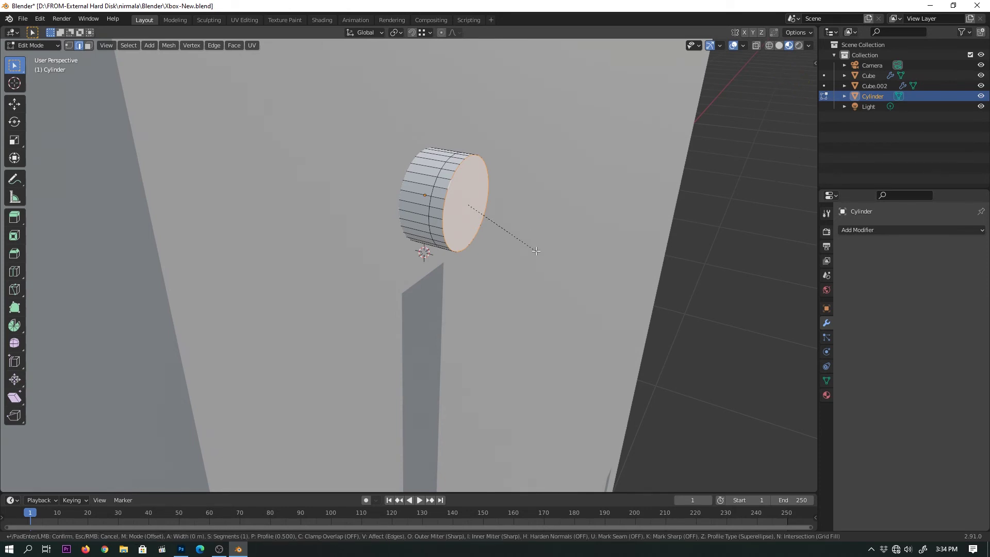
click(545, 253)
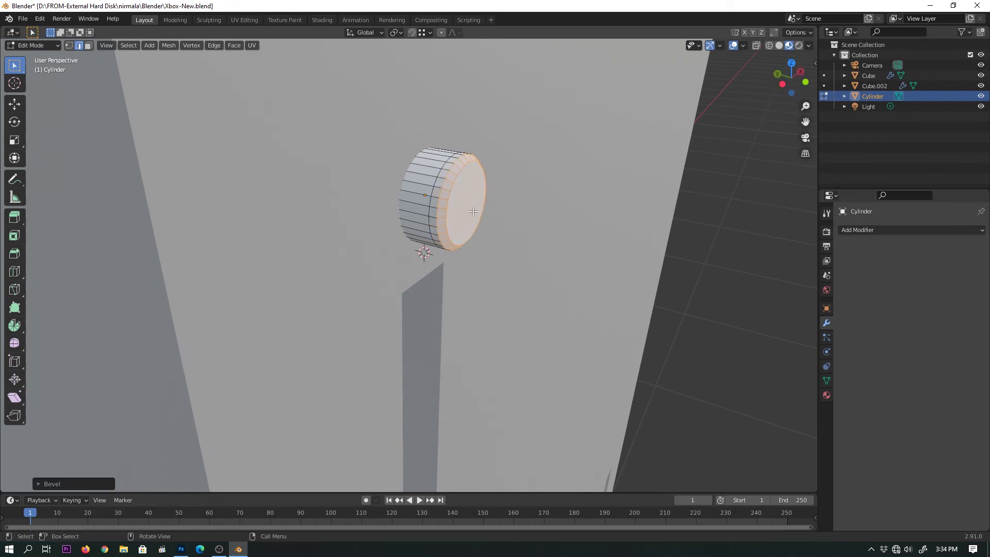
Step: Inset the cylinder's front cap face
key(3)
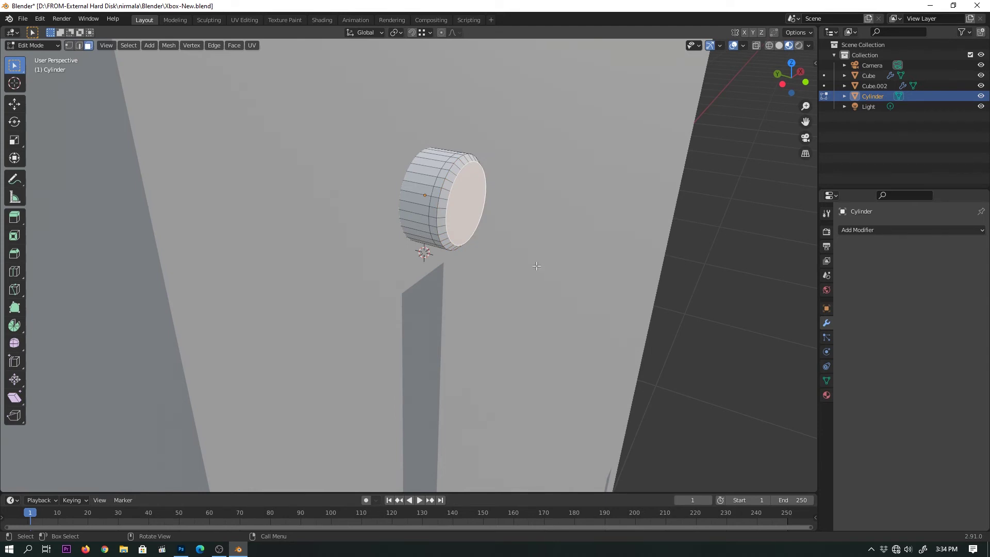
key(i)
click(529, 255)
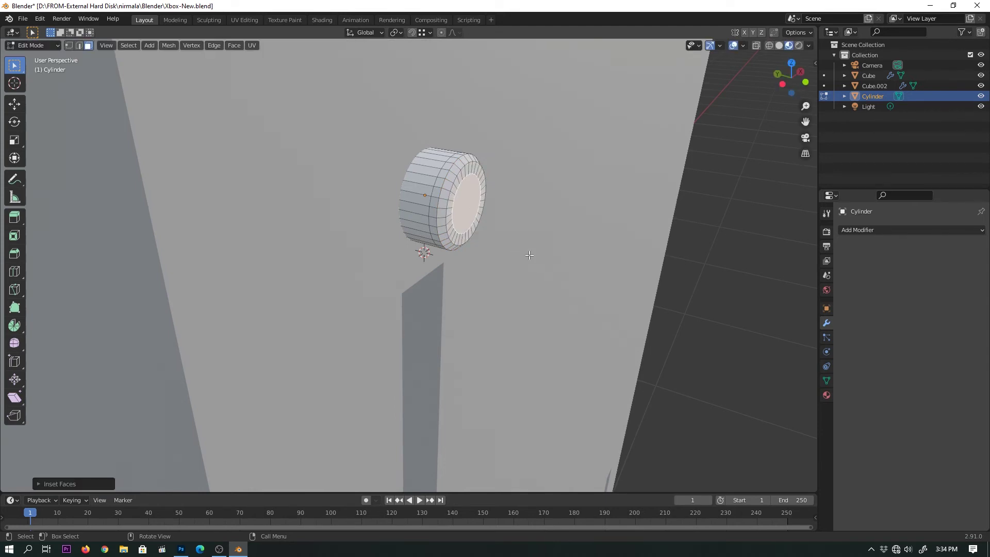
key(i)
right_click(511, 238)
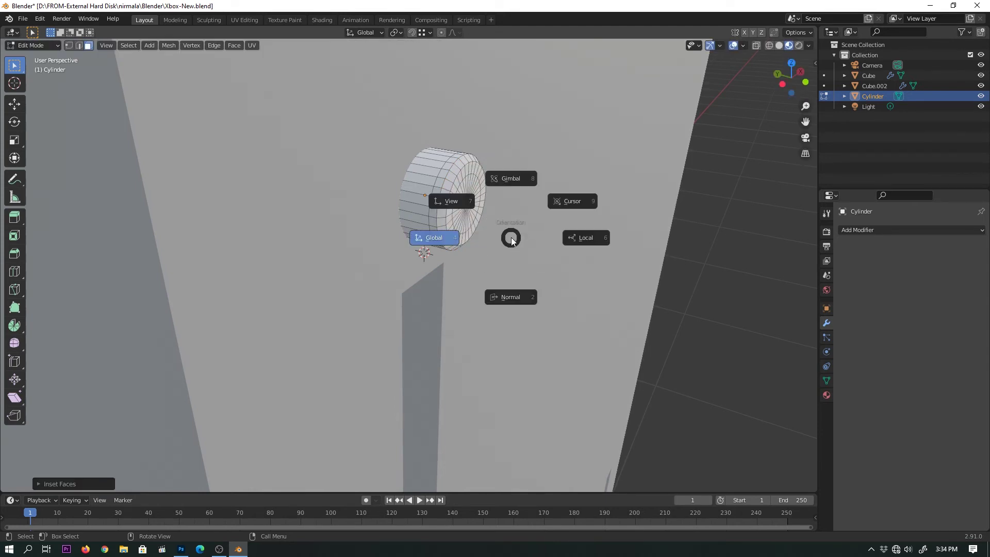
Step: Merge the inset cap's inner vertices into a single centre point
key(m)
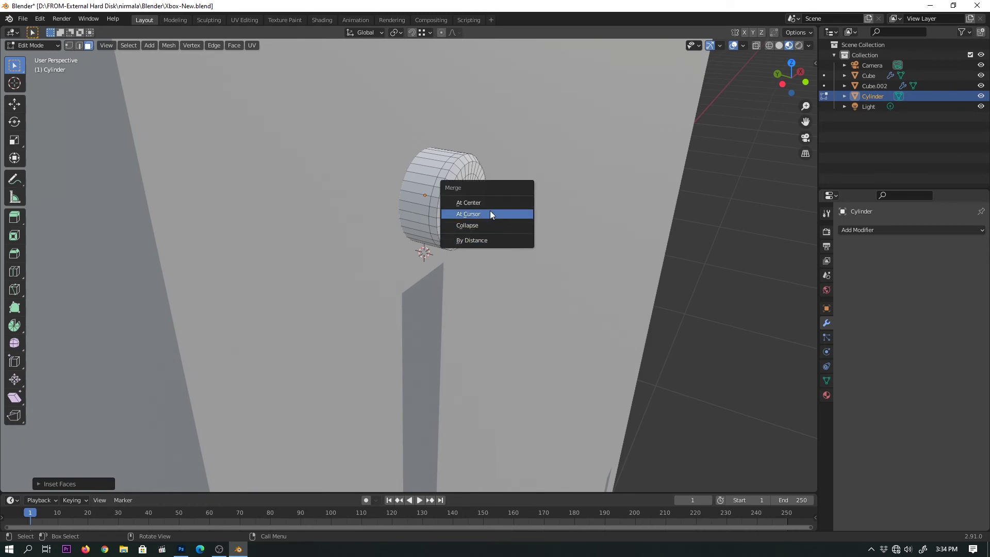
click(490, 211)
click(490, 221)
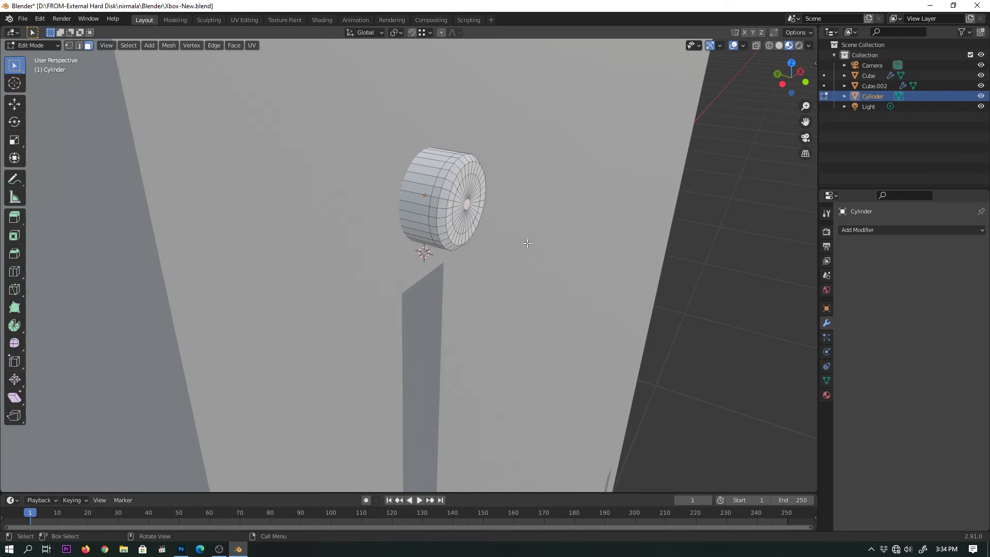
key(1)
key(m)
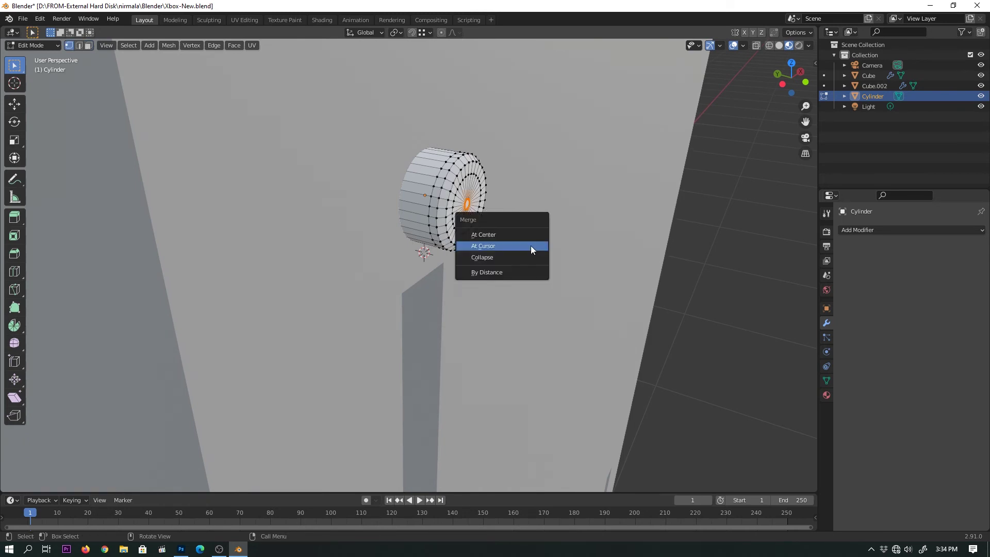
click(520, 235)
key(Tab)
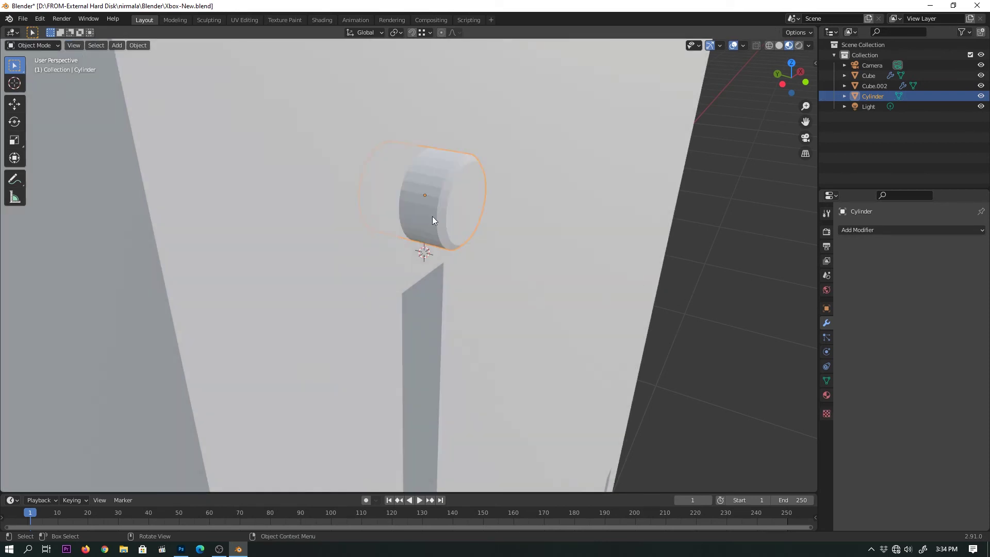
right_click(435, 199)
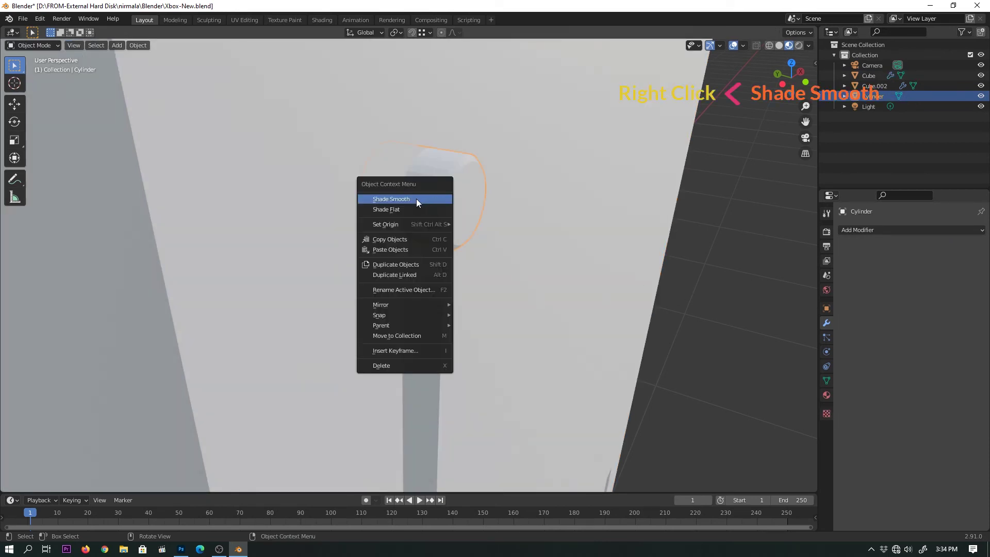
Step: Shade the cylinder smooth and shift it along the Y axis
click(416, 199)
click(450, 215)
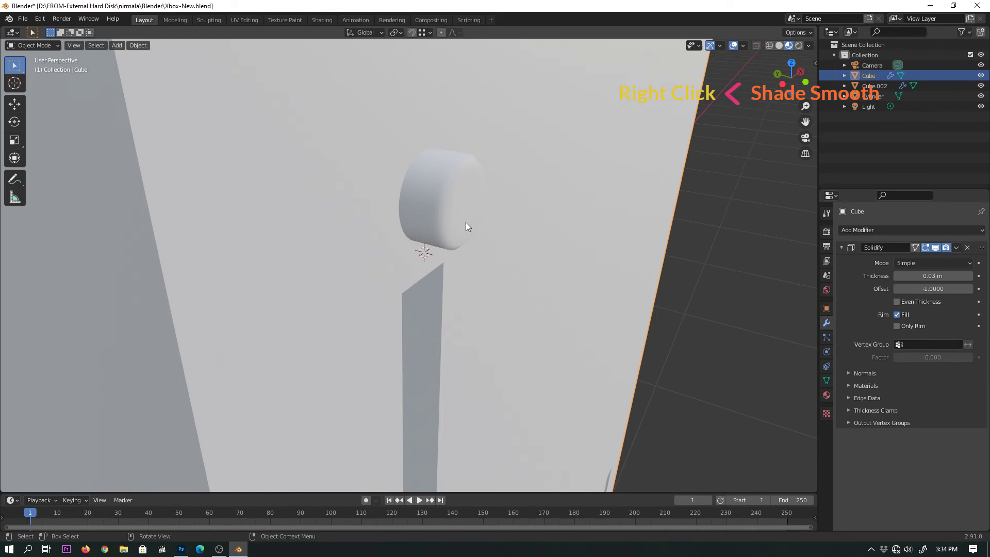
middle_drag(466, 222, 454, 211)
click(455, 211)
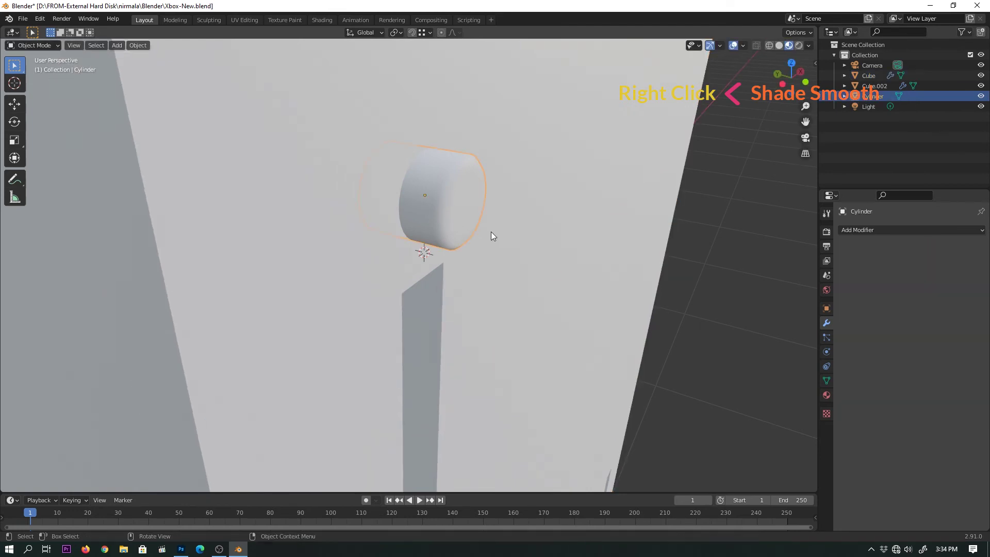
key(g)
key(y)
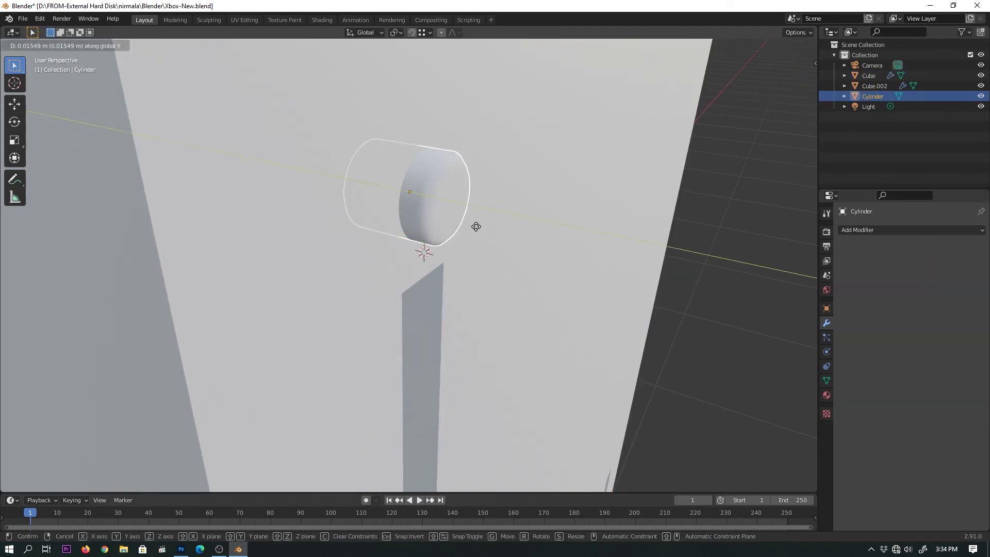
click(474, 222)
Step: Duplicate the cylinder as Cylinder.001 near the lower right of the box front
mouse_move(475, 221)
middle_down()
mouse_move(419, 225)
mouse_move(468, 265)
mouse_move(394, 234)
middle_up()
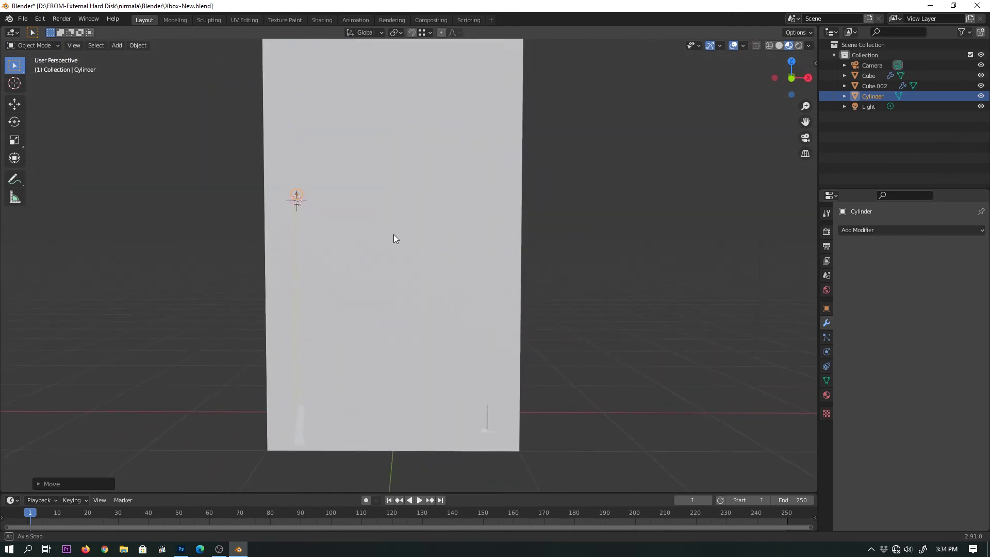
key(KP_3)
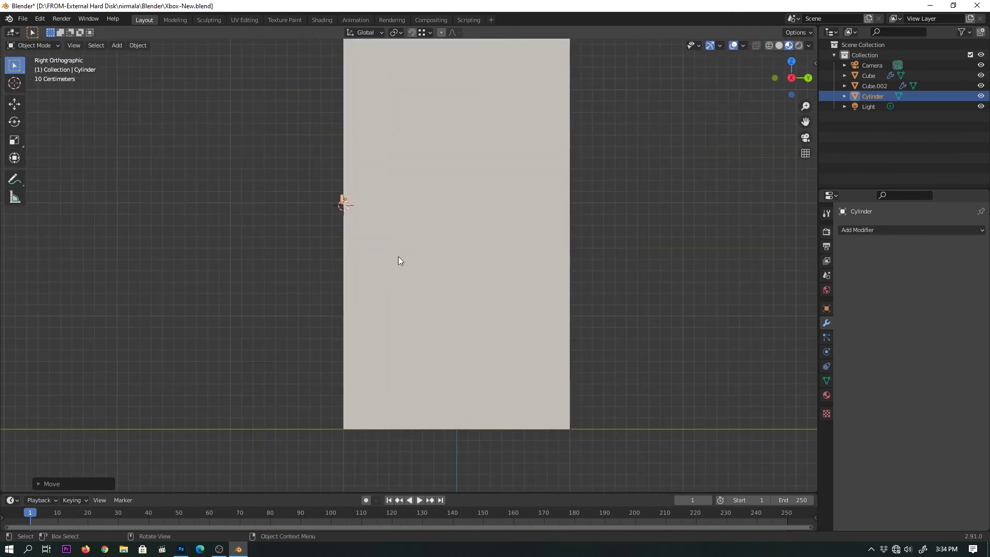
key(KP_1)
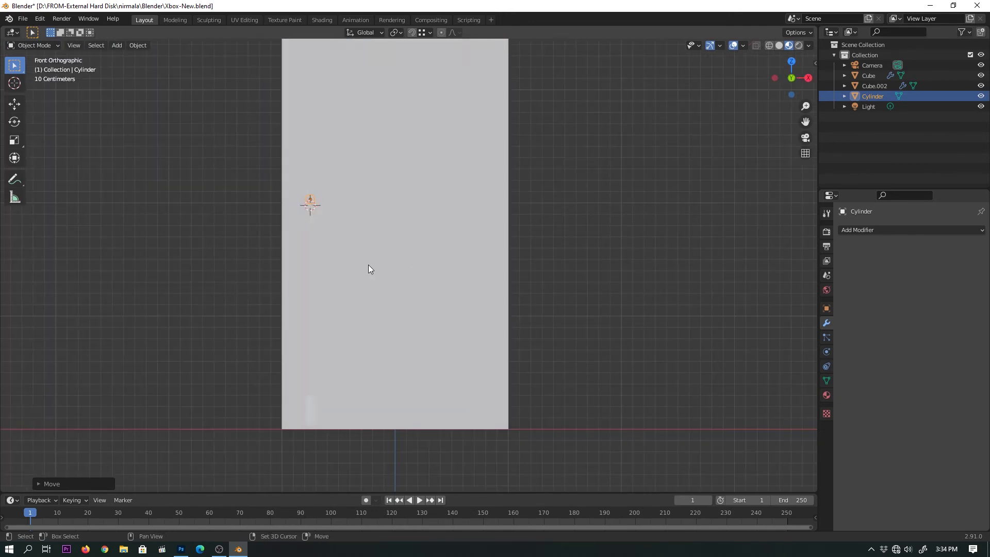
key(shift+z)
key(shift+d)
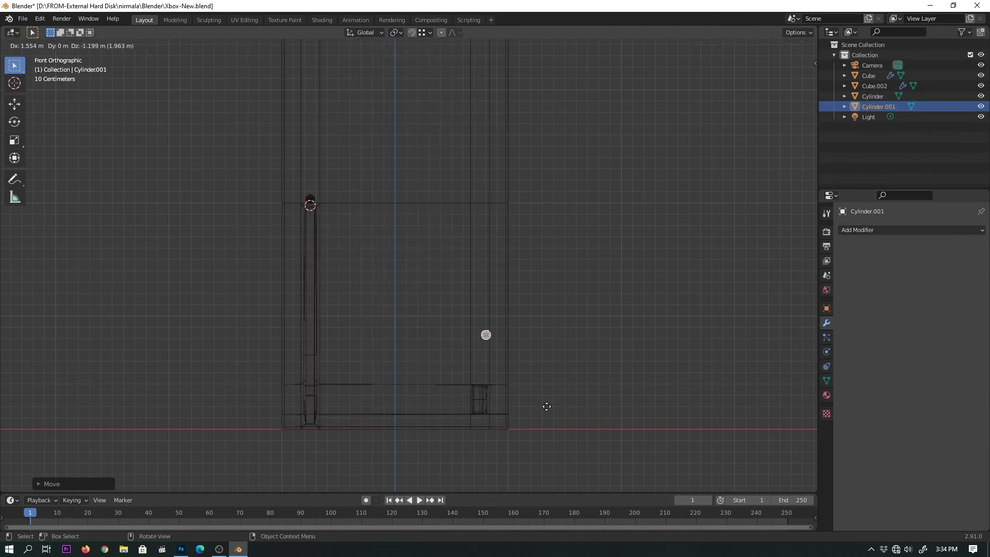
click(539, 441)
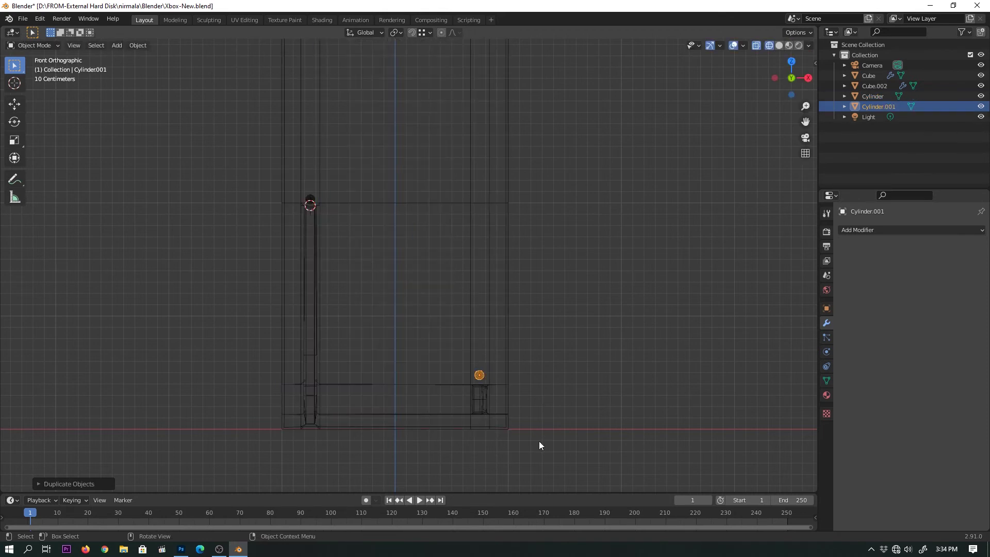
key(shift+z)
middle_drag(553, 401, 624, 377)
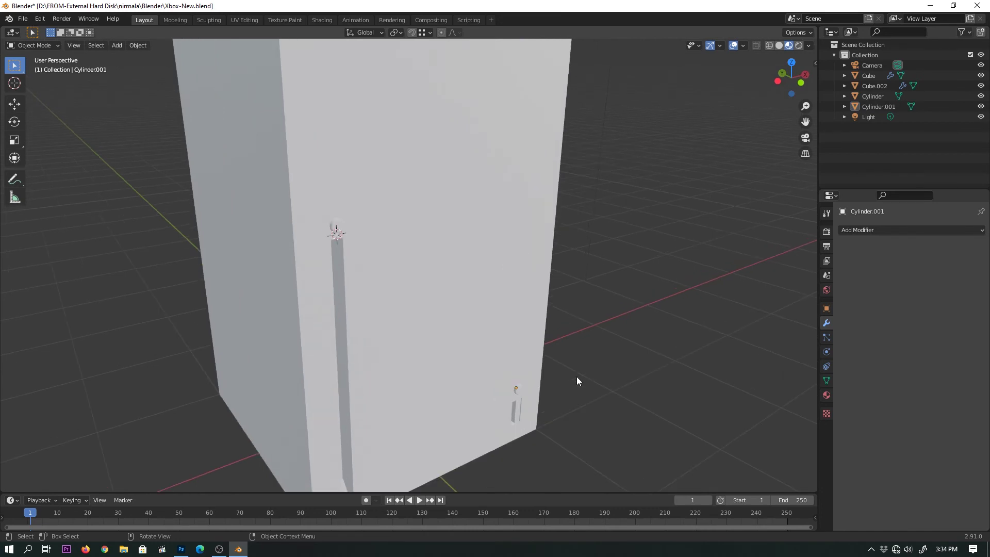
scroll(576, 376, down, 2)
scroll(556, 366, down, 4)
mouse_move(501, 327)
middle_down()
mouse_move(518, 256)
mouse_move(500, 314)
mouse_move(477, 289)
mouse_move(388, 290)
mouse_move(517, 297)
middle_up()
scroll(518, 262, up, 3)
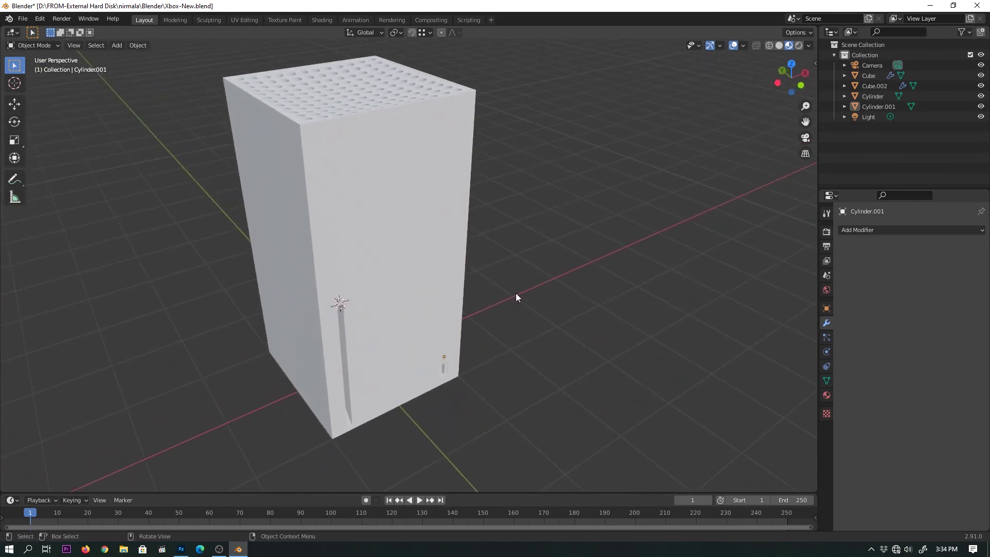
click(391, 199)
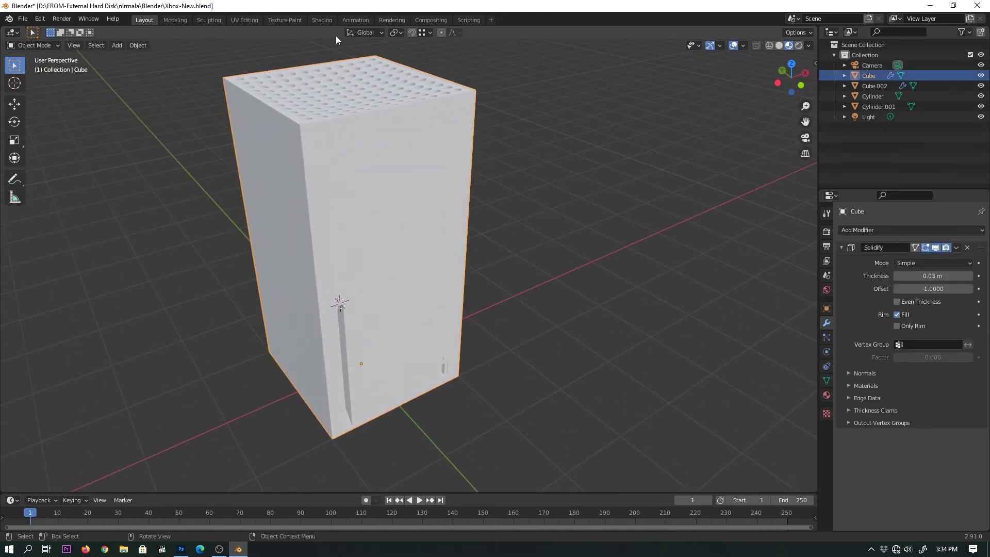
Step: In the Shading workspace, darken the box's Principled BSDF base colour to near black
click(324, 20)
scroll(504, 210, up, 3)
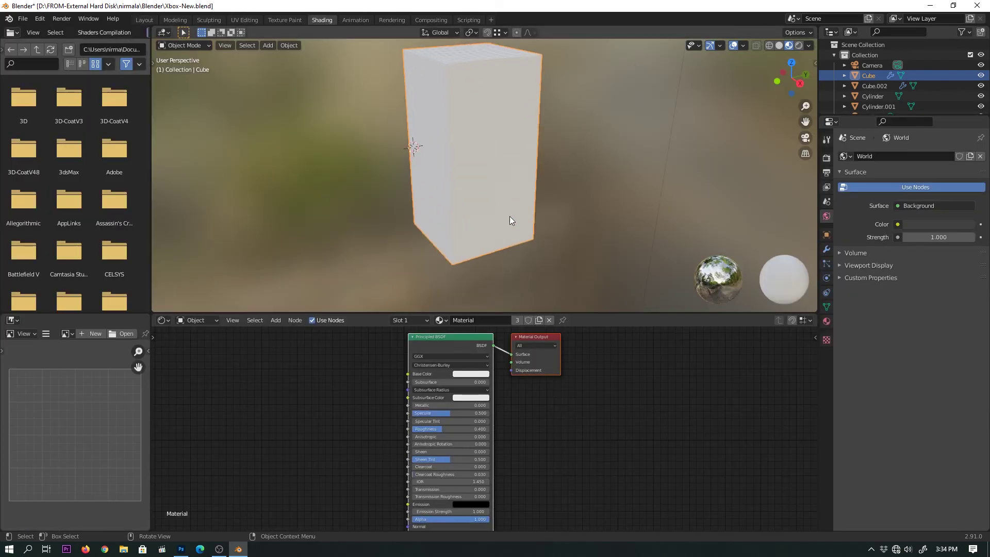
click(481, 375)
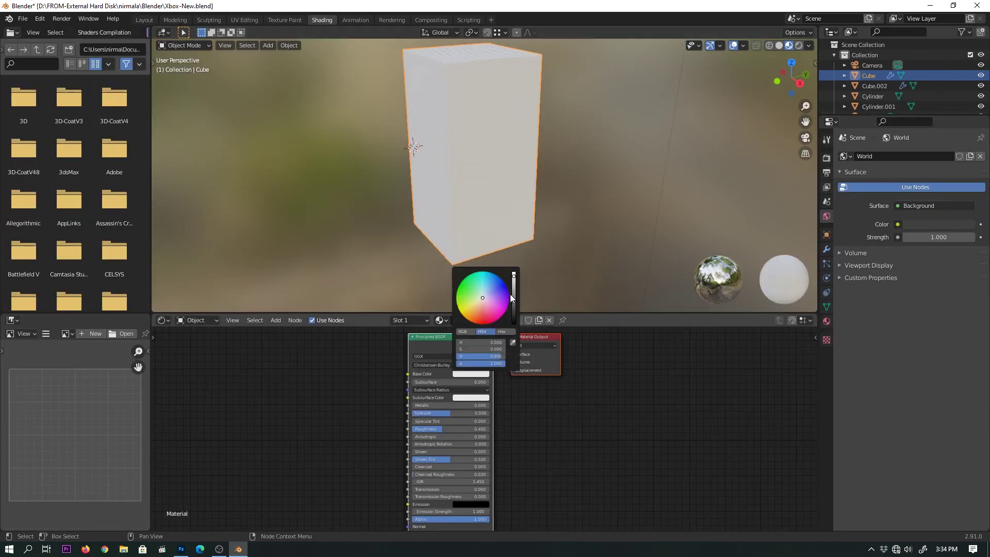
drag(512, 299, 514, 315)
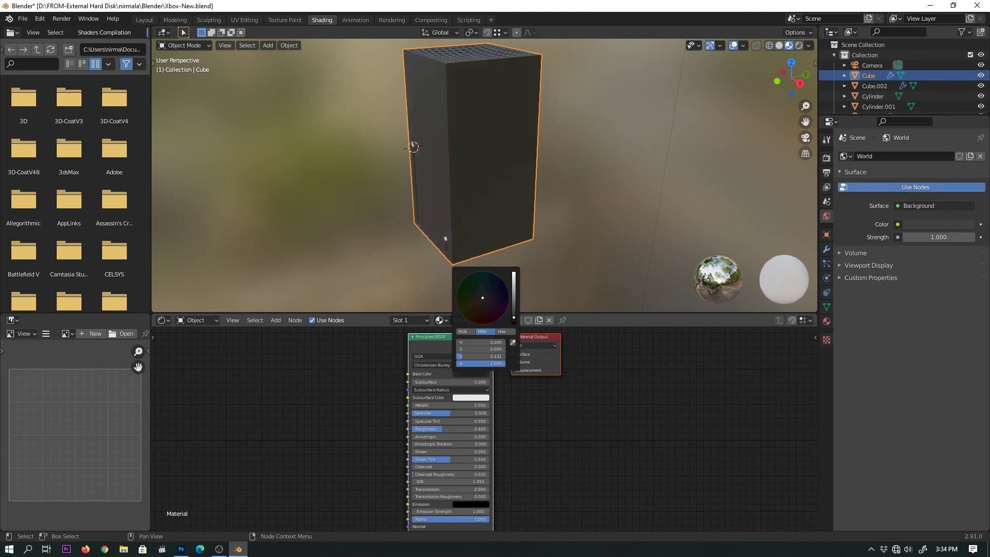
click(590, 196)
mouse_move(590, 197)
middle_down()
mouse_move(560, 230)
mouse_move(605, 227)
middle_up()
Step: Assign the box's existing Material to Cylinder.001 and the original Cylinder
click(548, 227)
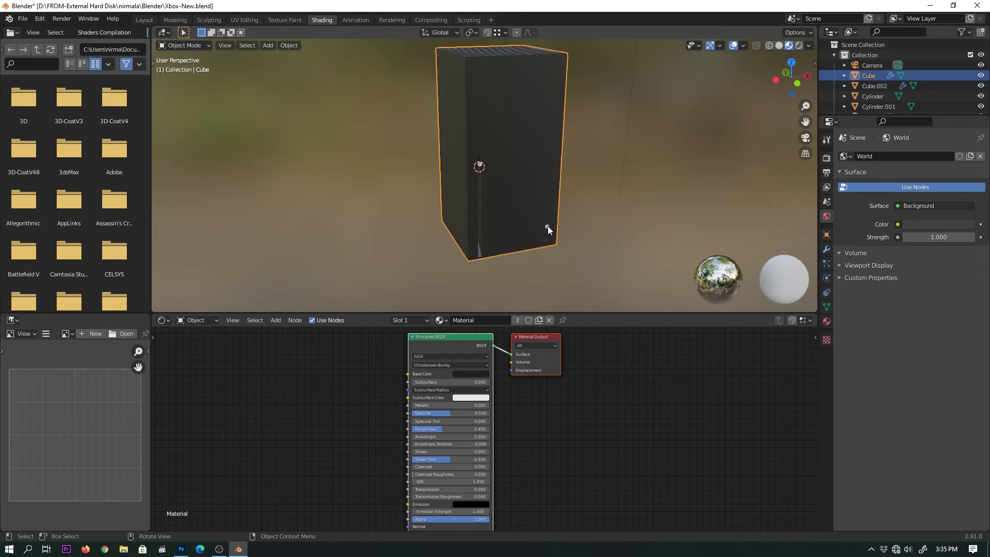
click(546, 227)
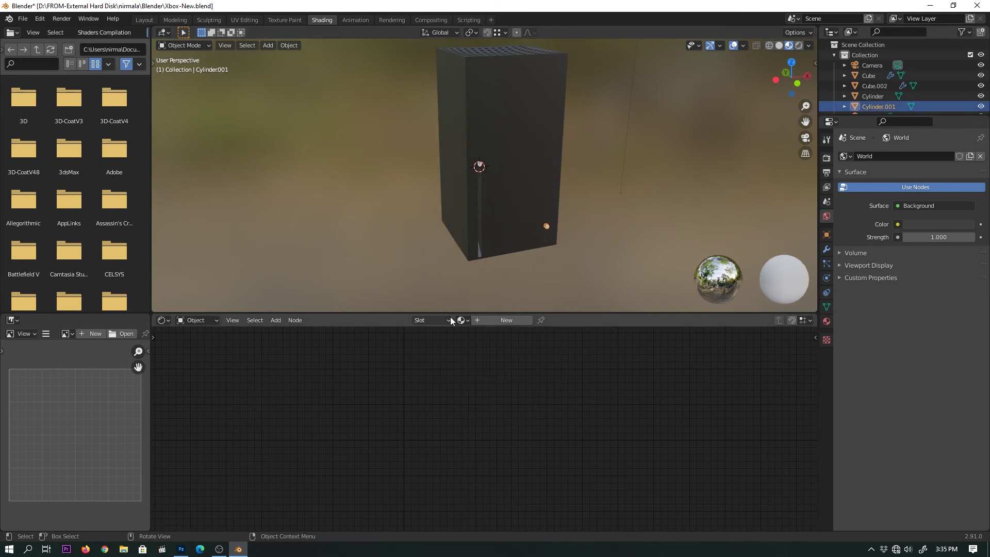
click(465, 321)
click(471, 335)
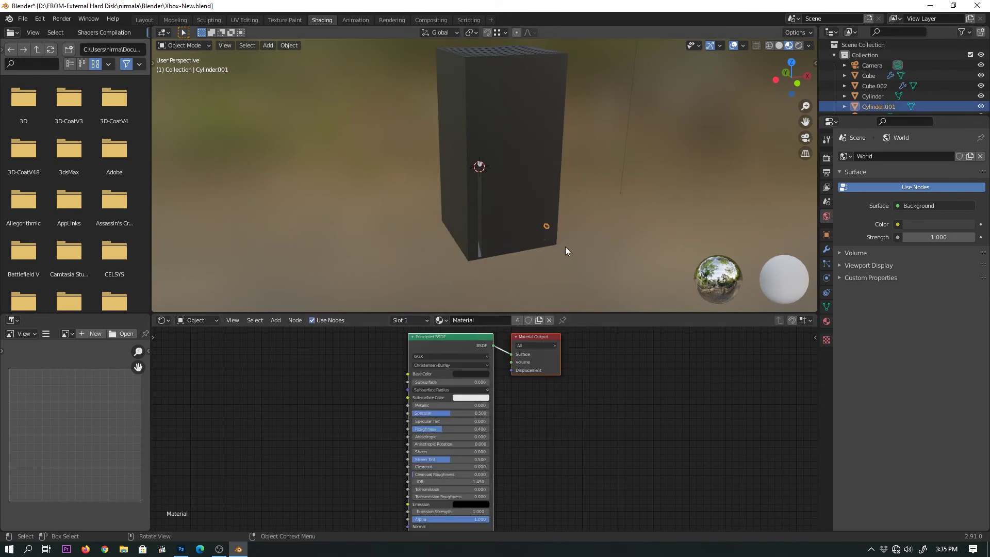
click(480, 166)
click(464, 321)
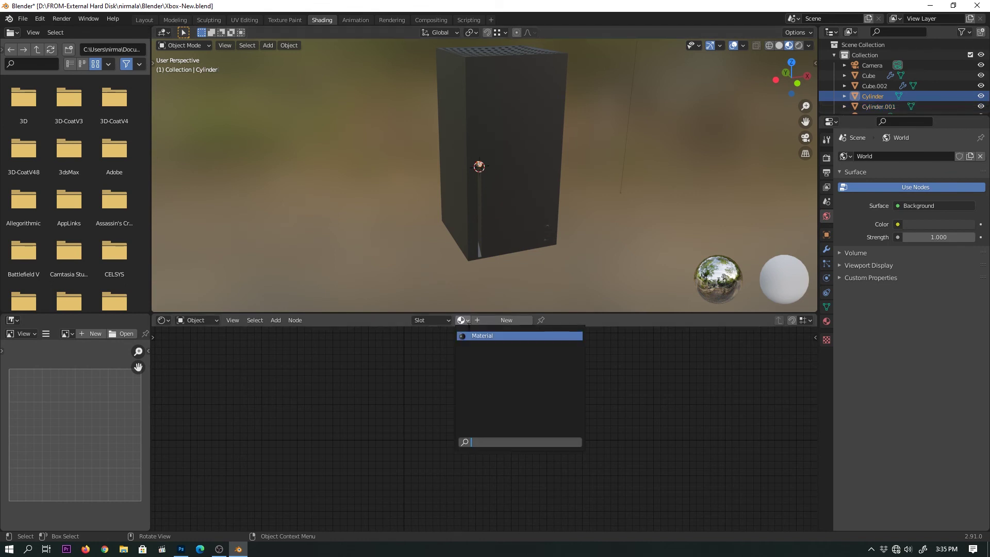
click(471, 336)
click(619, 232)
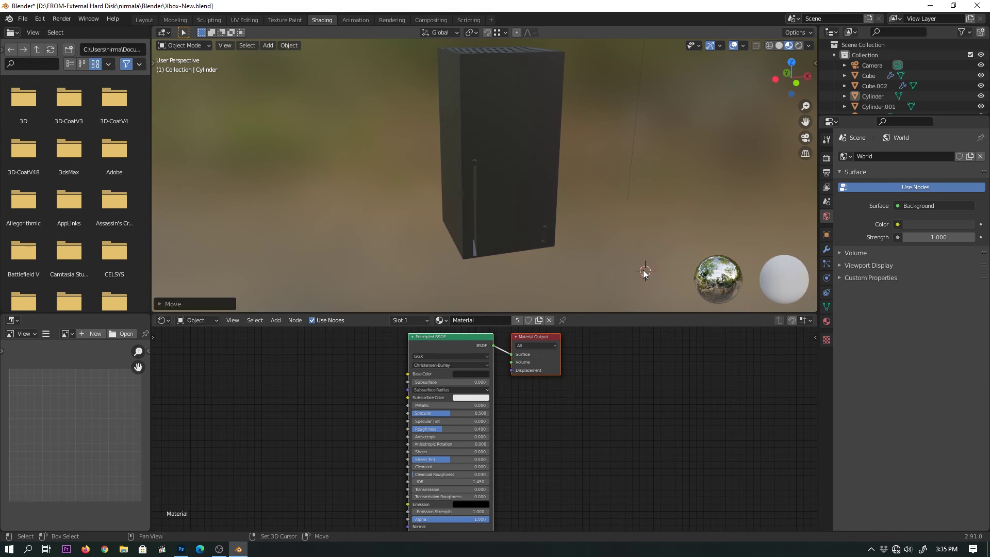
scroll(591, 234, up, 2)
scroll(627, 248, up, 2)
mouse_move(627, 249)
middle_down()
mouse_move(575, 203)
mouse_move(592, 192)
mouse_move(556, 192)
mouse_move(578, 218)
mouse_move(547, 223)
mouse_move(543, 261)
mouse_move(548, 220)
mouse_move(525, 187)
mouse_move(510, 222)
mouse_move(478, 212)
middle_up()
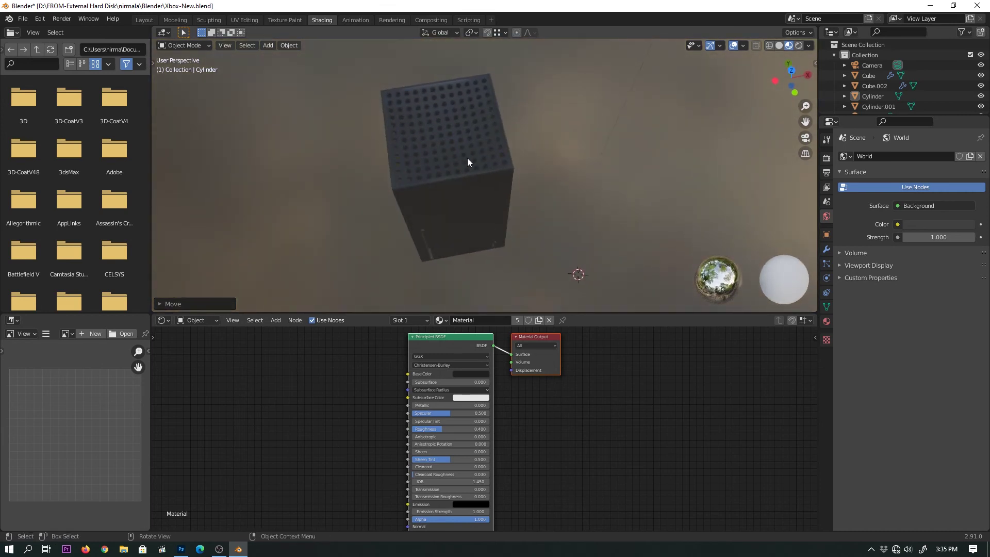
Step: In Layout, add a UV sphere centred over the box top and scale it down
key(KP_7)
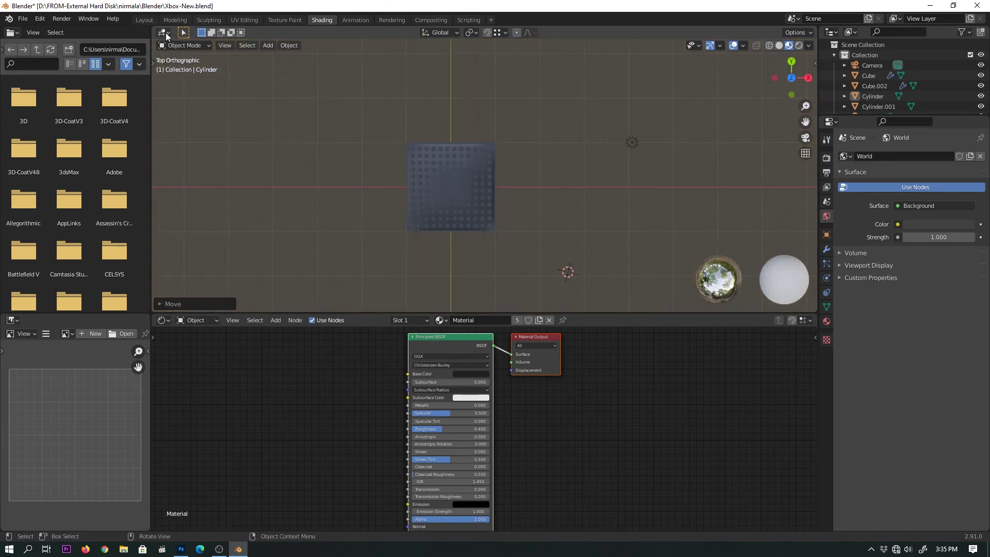
click(144, 19)
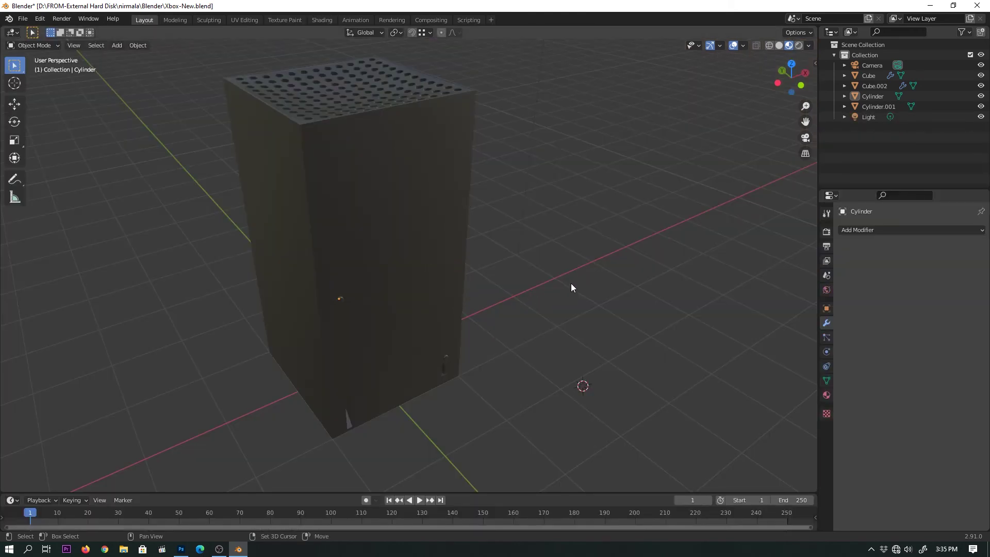
key(shift+a)
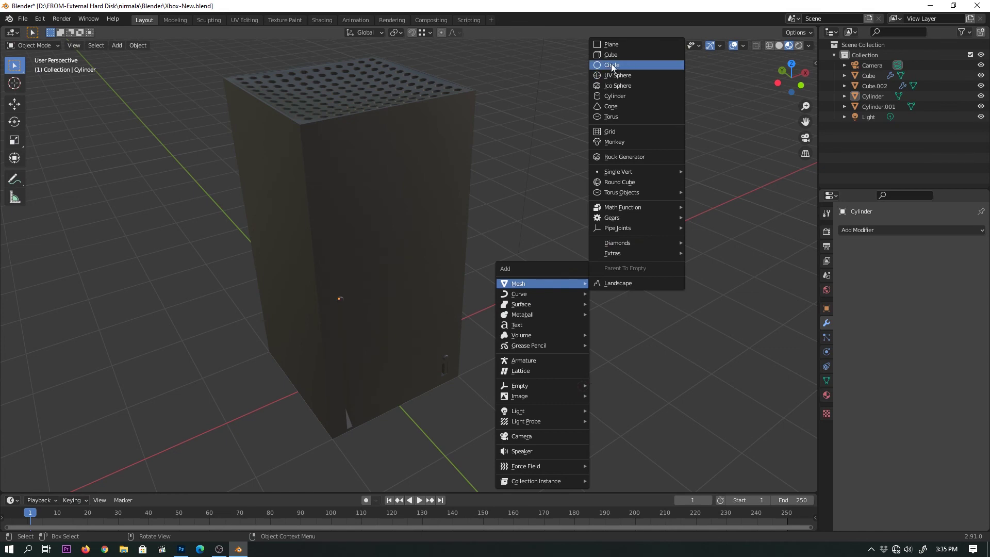
click(611, 73)
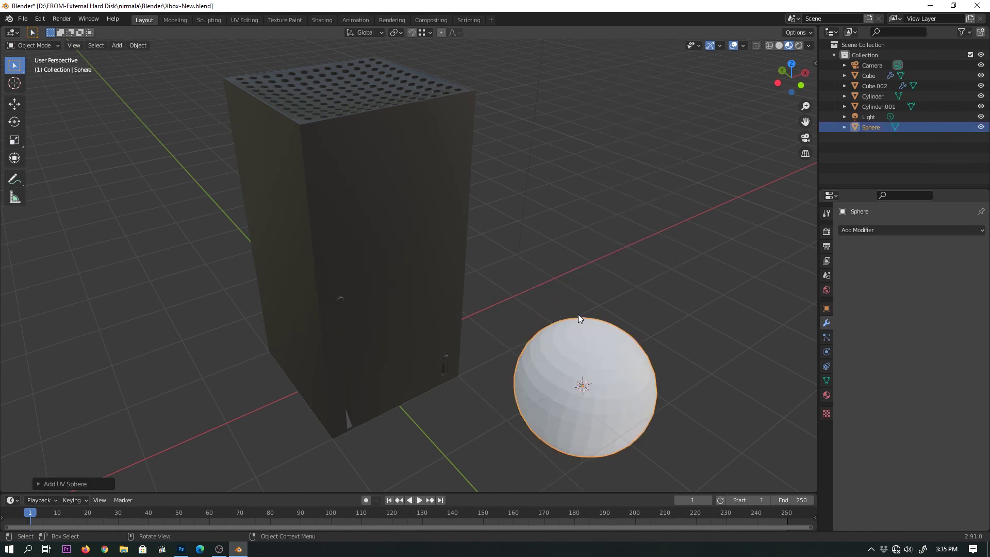
key(KP_3)
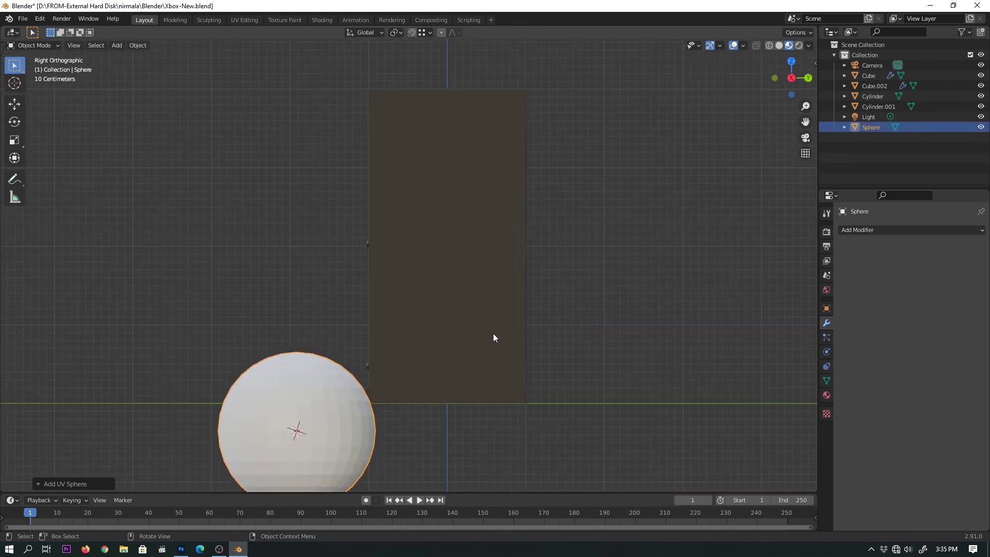
key(KP_7)
key(g)
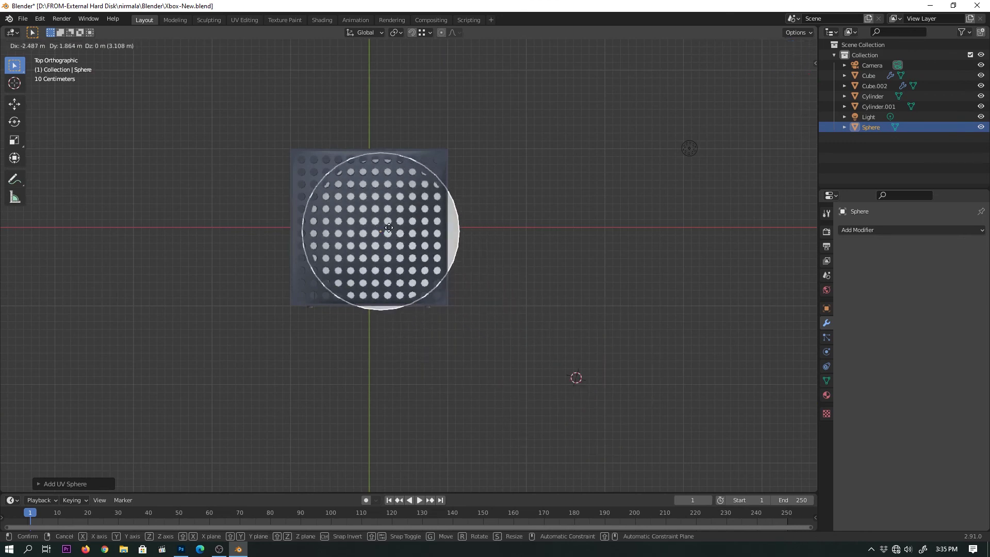
click(386, 236)
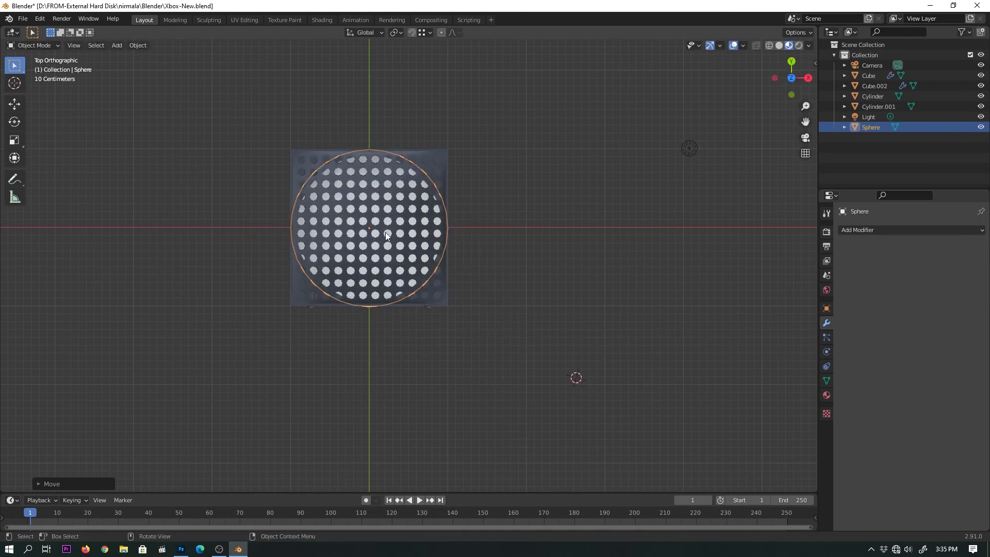
key(s)
click(503, 325)
Step: Raise the sphere along Z to sit just beneath the perforated top
mouse_move(499, 332)
middle_down()
mouse_move(522, 244)
mouse_move(518, 209)
middle_up()
key(g)
key(z)
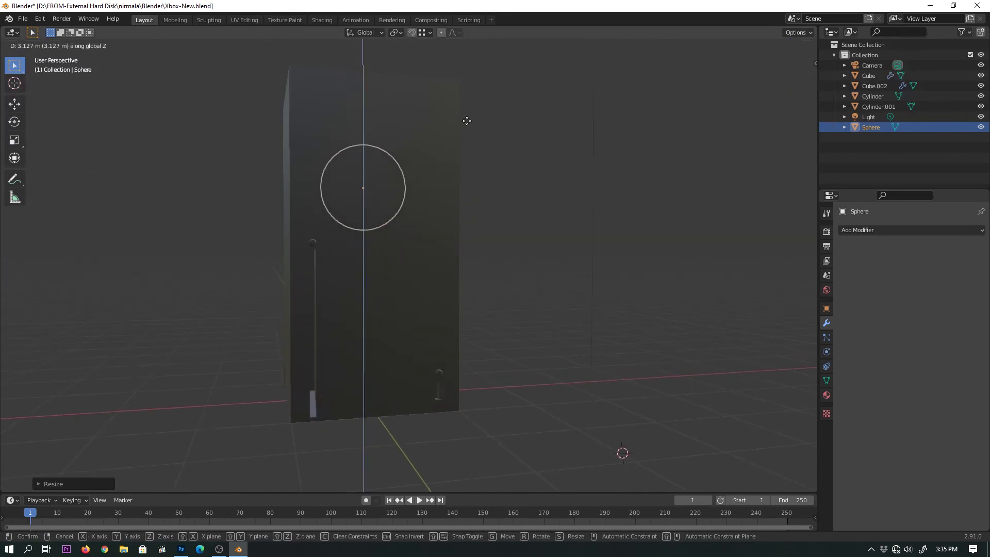
click(466, 120)
middle_drag(484, 149, 530, 259)
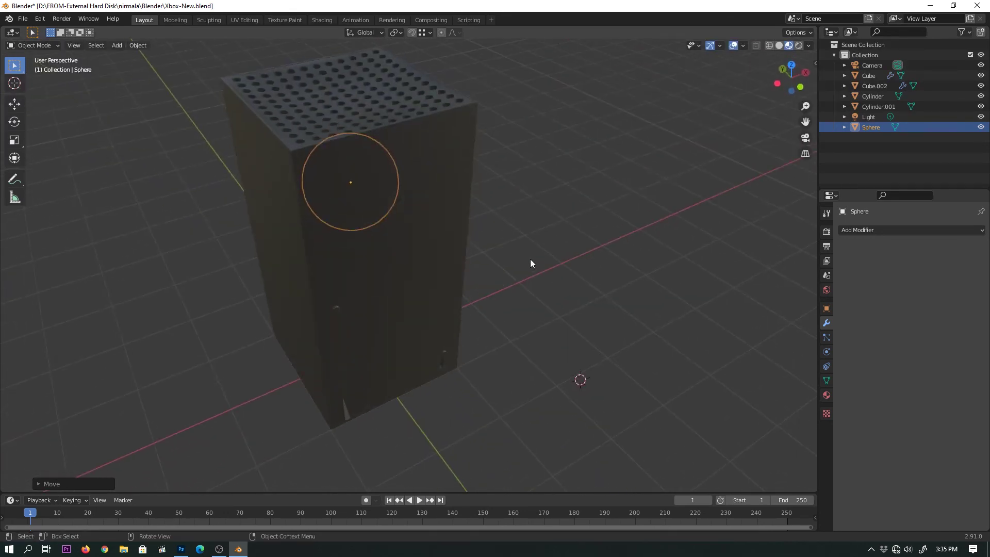
key(g)
key(z)
click(512, 249)
middle_drag(513, 250, 509, 292)
Step: Save Xbox-New.blend and shade the sphere smooth
key(ctrl+s)
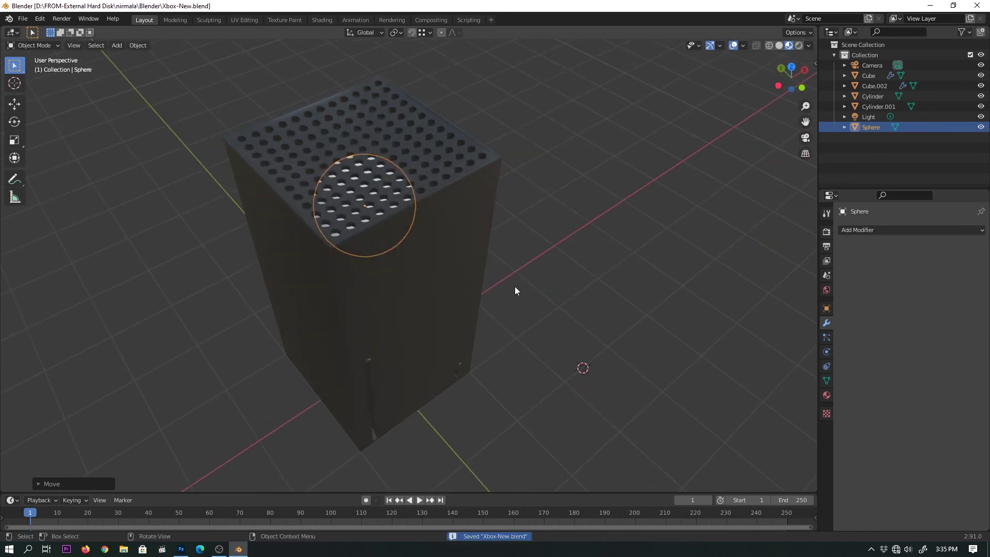
right_click(368, 170)
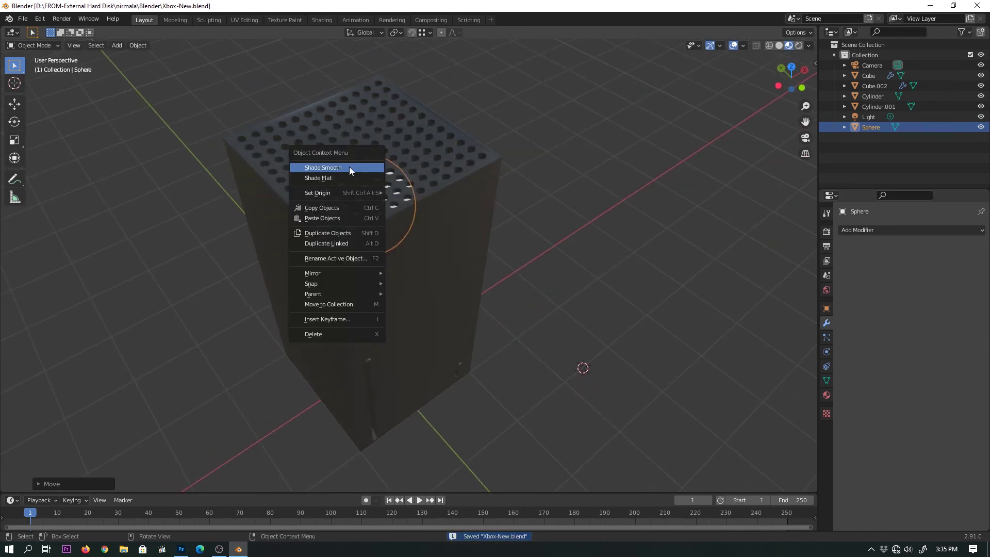
click(336, 166)
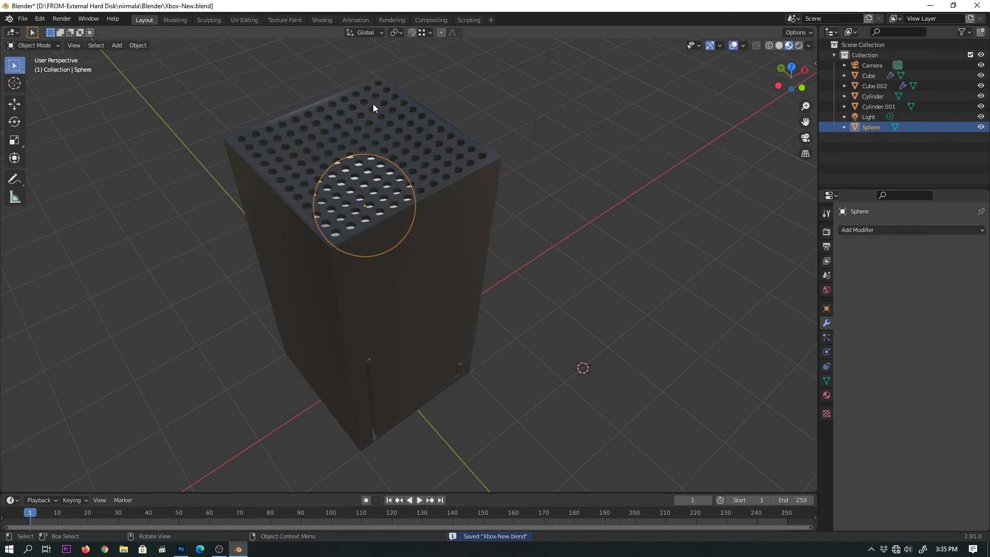
key(KP_Divide)
key(KP_Divide)
Step: Give the sphere a new material with an Emission node replacing Principled BSDF on Surface
click(322, 19)
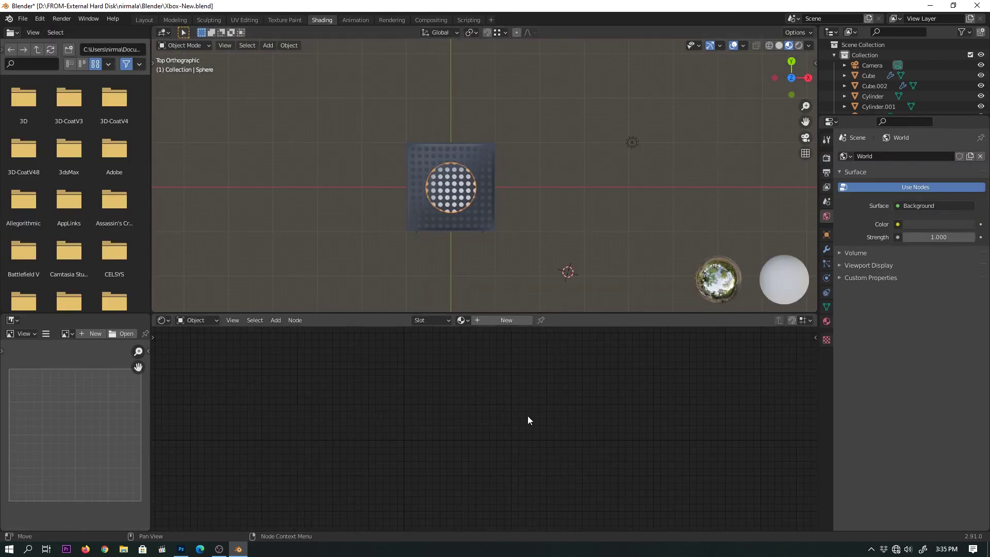
click(493, 324)
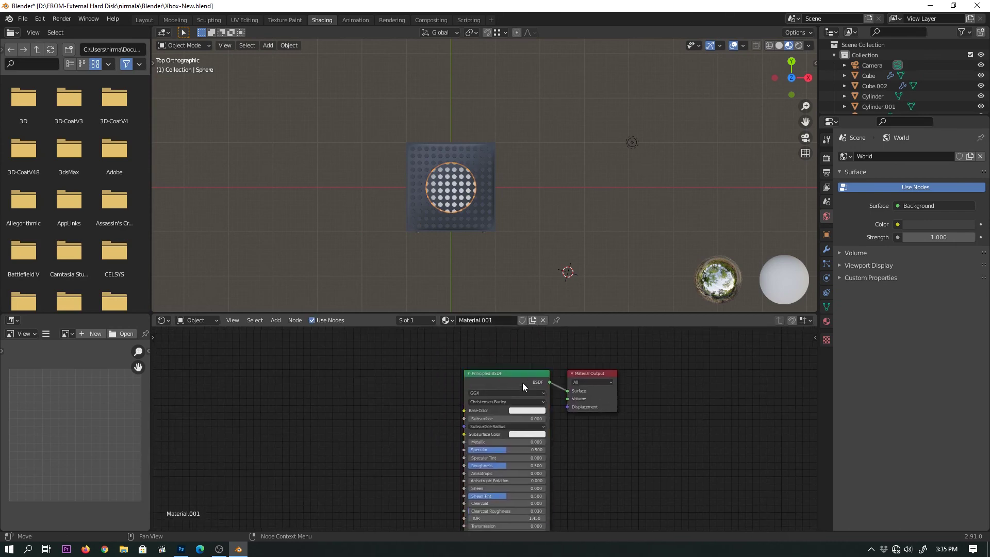
key(x)
key(shift+a)
click(440, 363)
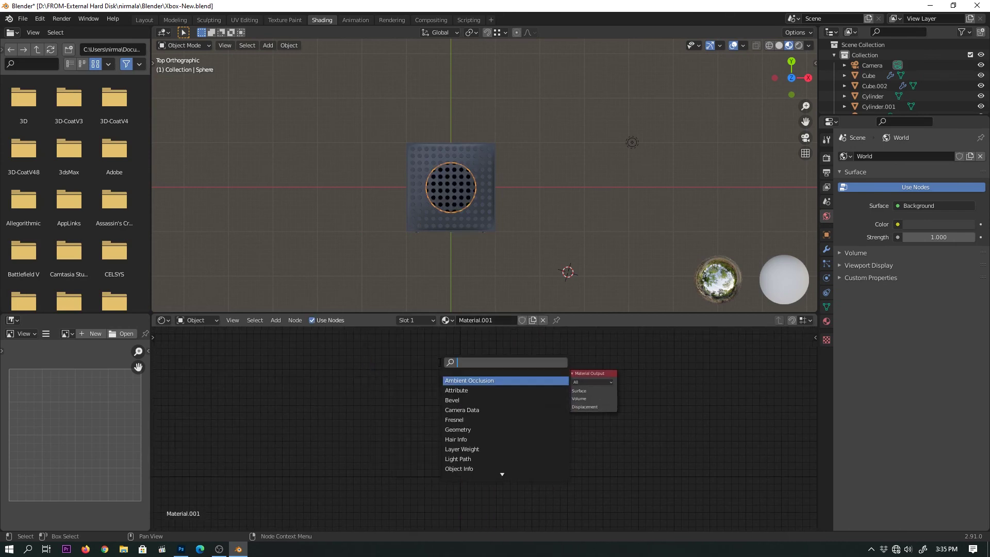
text(emi)
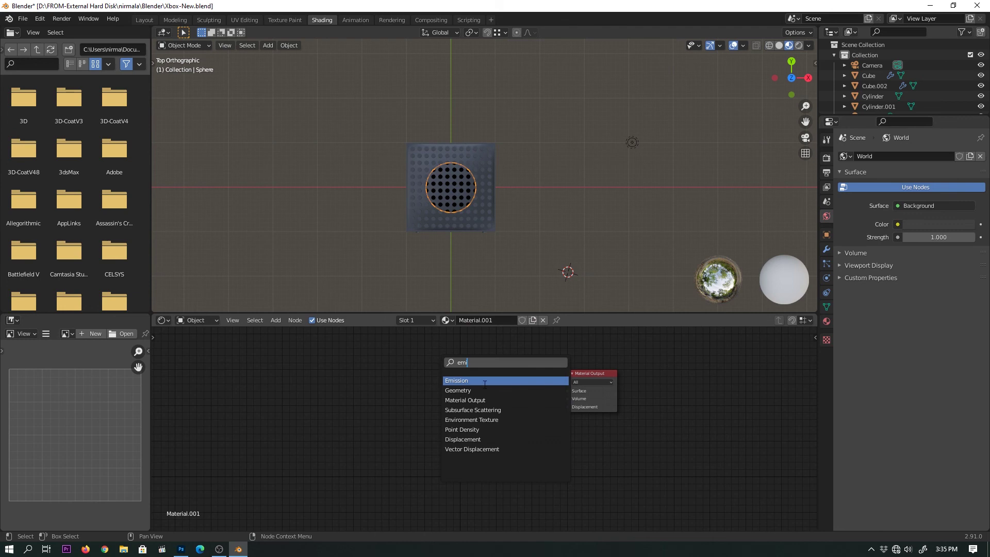
click(485, 384)
drag(509, 372, 567, 391)
Step: Set the emission colour to green, raise its strength and preview in Rendered view
click(492, 379)
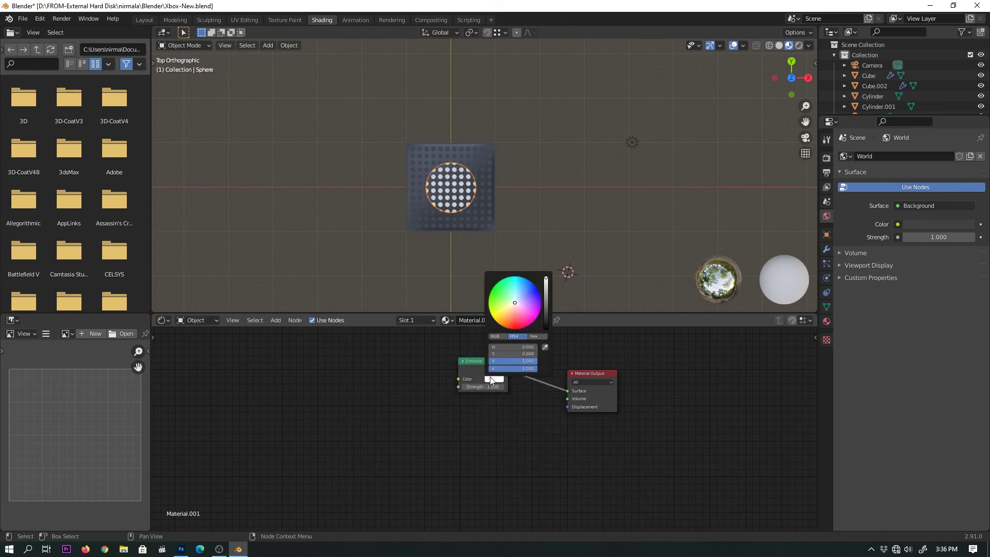
mouse_move(518, 310)
mouse_down()
mouse_move(500, 300)
mouse_move(546, 303)
mouse_up()
drag(495, 387, 521, 387)
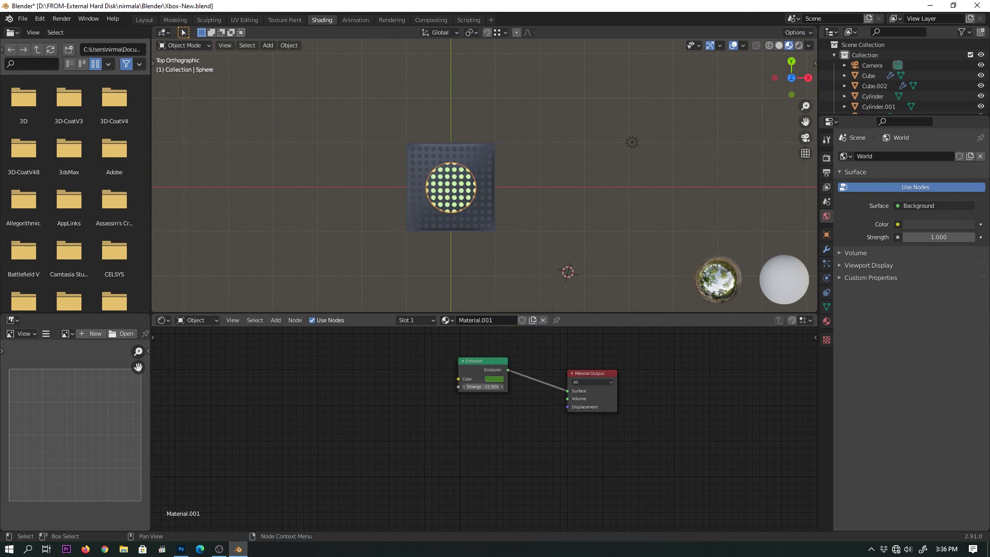
click(799, 45)
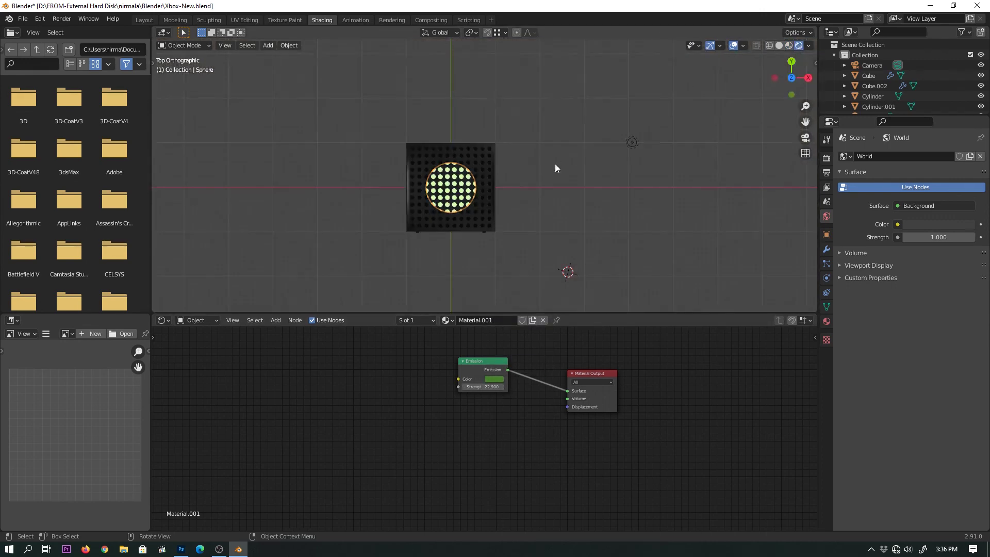
mouse_move(555, 168)
middle_down()
mouse_move(613, 86)
mouse_move(611, 130)
mouse_move(558, 122)
mouse_move(581, 132)
mouse_move(566, 161)
middle_up()
Step: Enable Ambient Occlusion and Bloom in the Eevee render settings
click(826, 159)
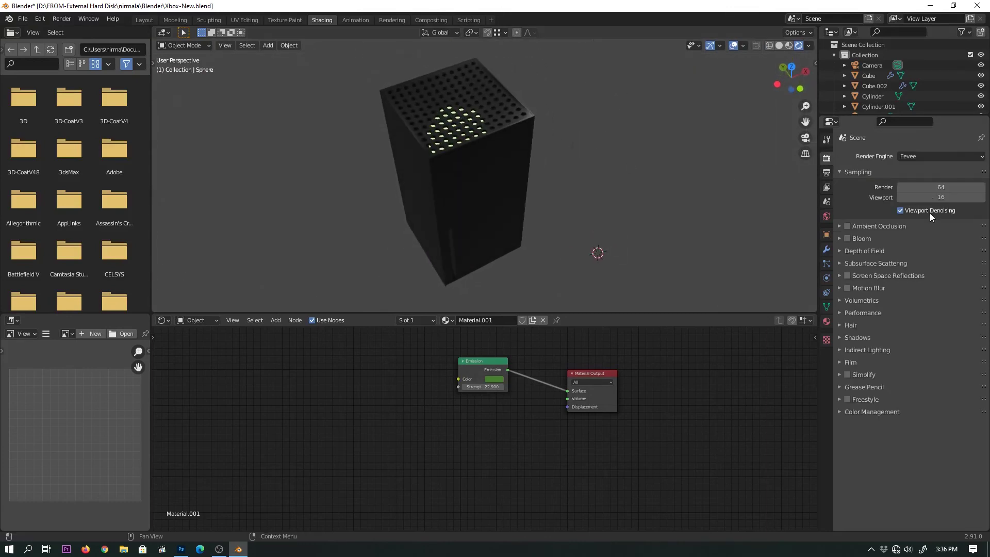
click(847, 239)
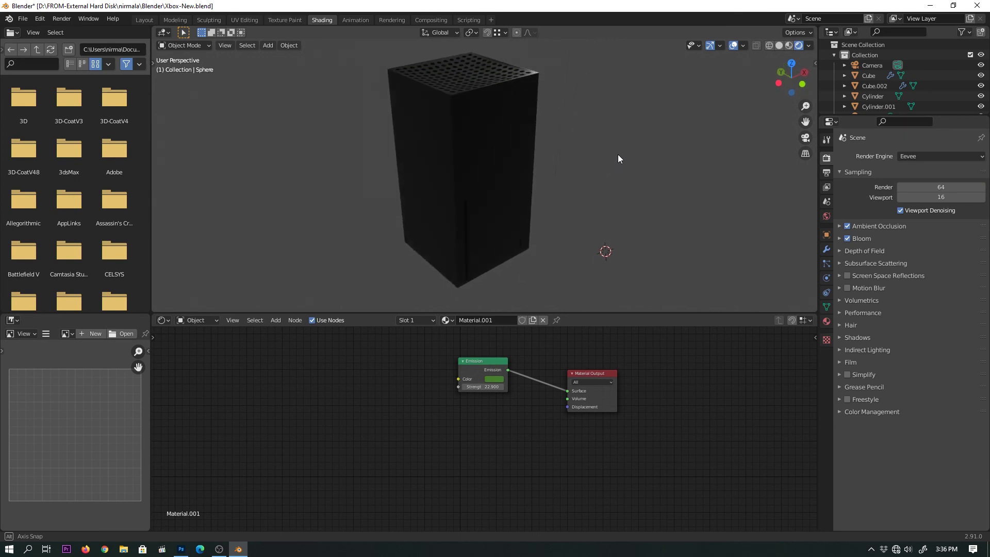
middle_drag(618, 154, 609, 178)
Step: Flatten the sphere along Z and start moving it down vertically
click(466, 122)
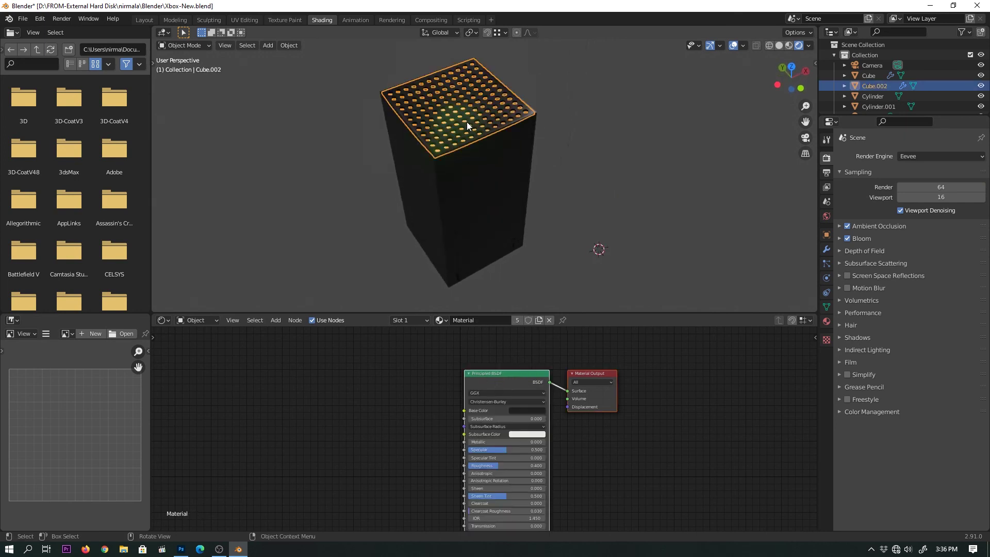
middle_drag(531, 158, 531, 211)
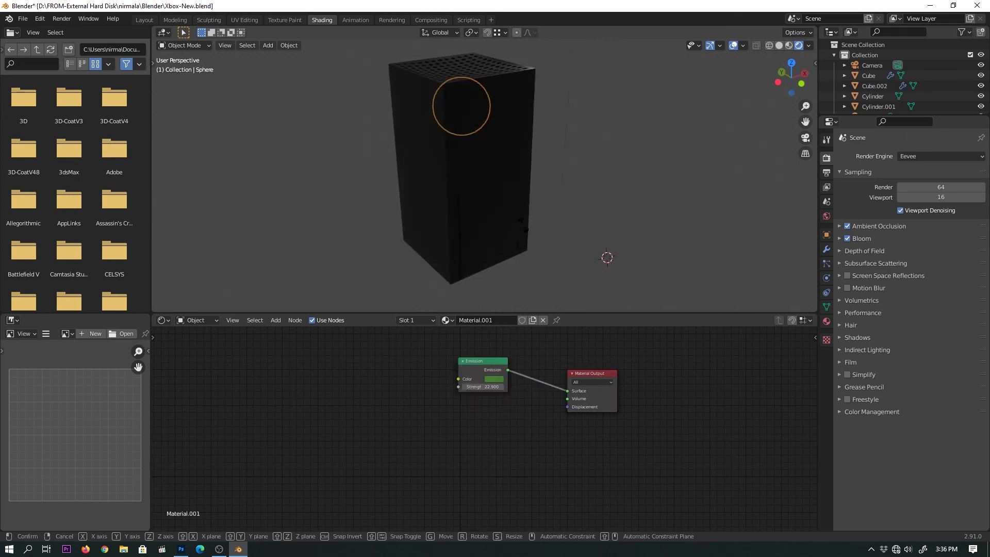
key(s)
key(z)
click(521, 208)
key(g)
key(z)
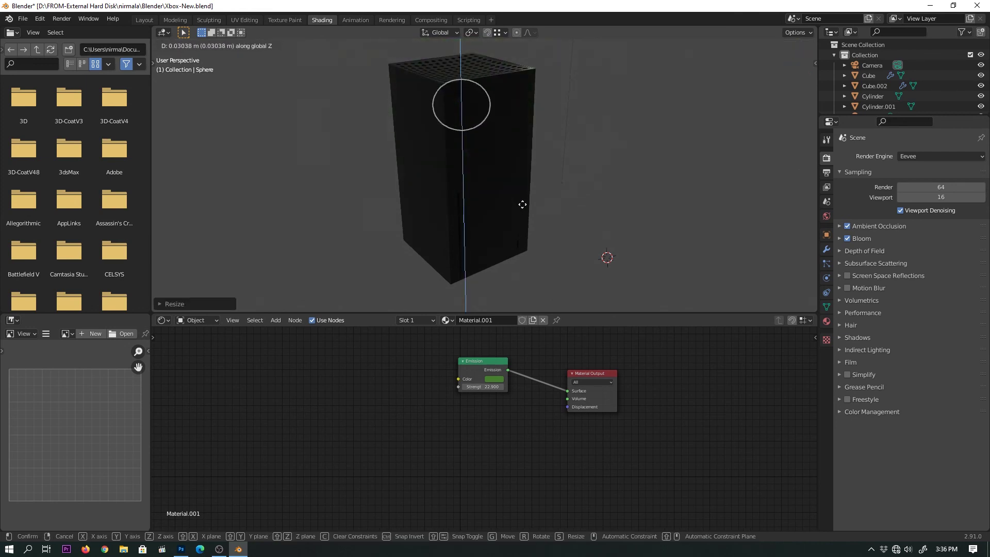
Step: Confirm the sphere's lowered position inside the box beneath the grille
click(522, 204)
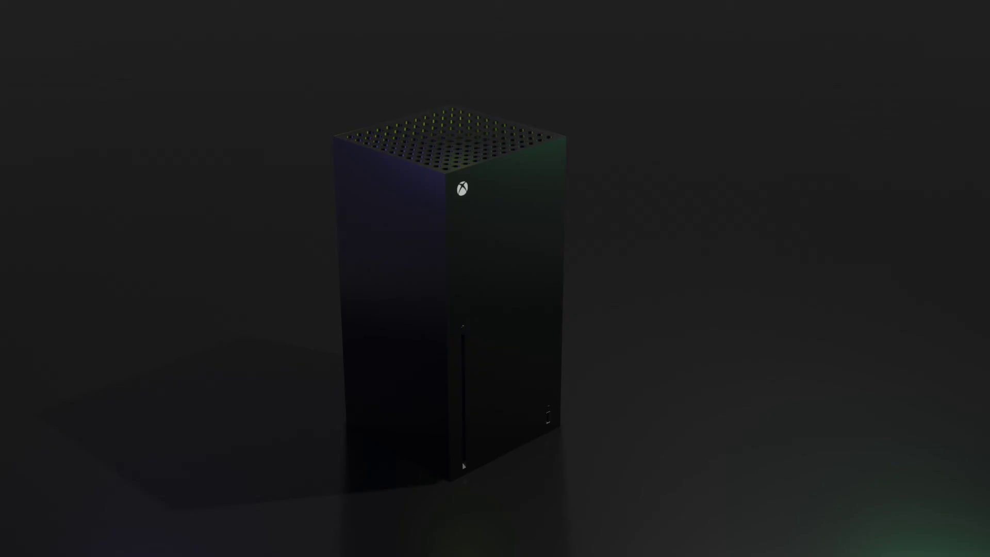